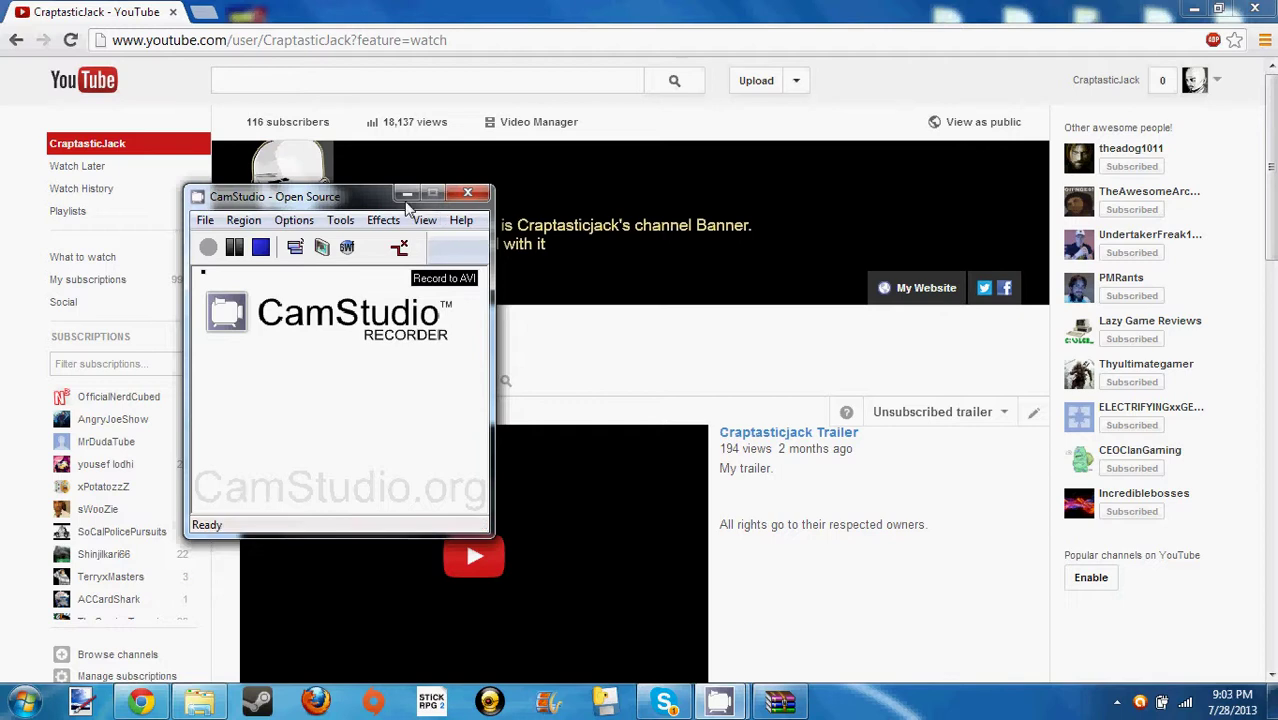
key(F8)
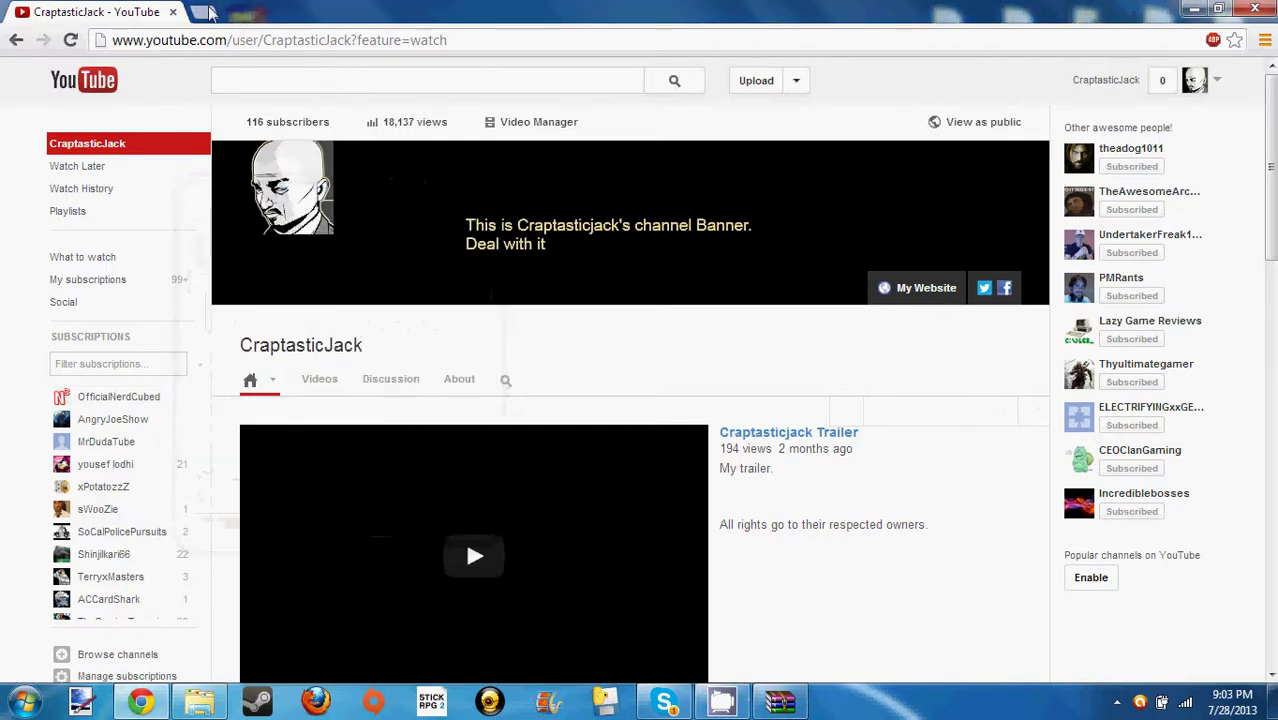
click(200, 12)
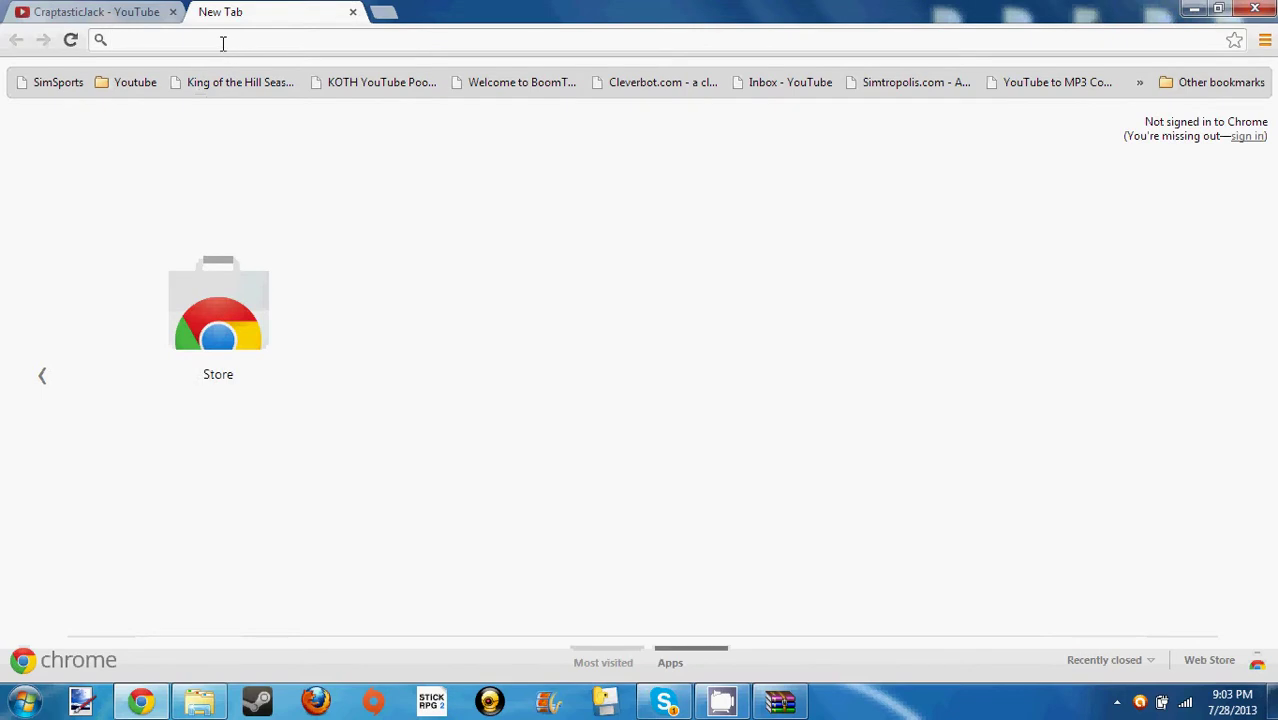
text(s)
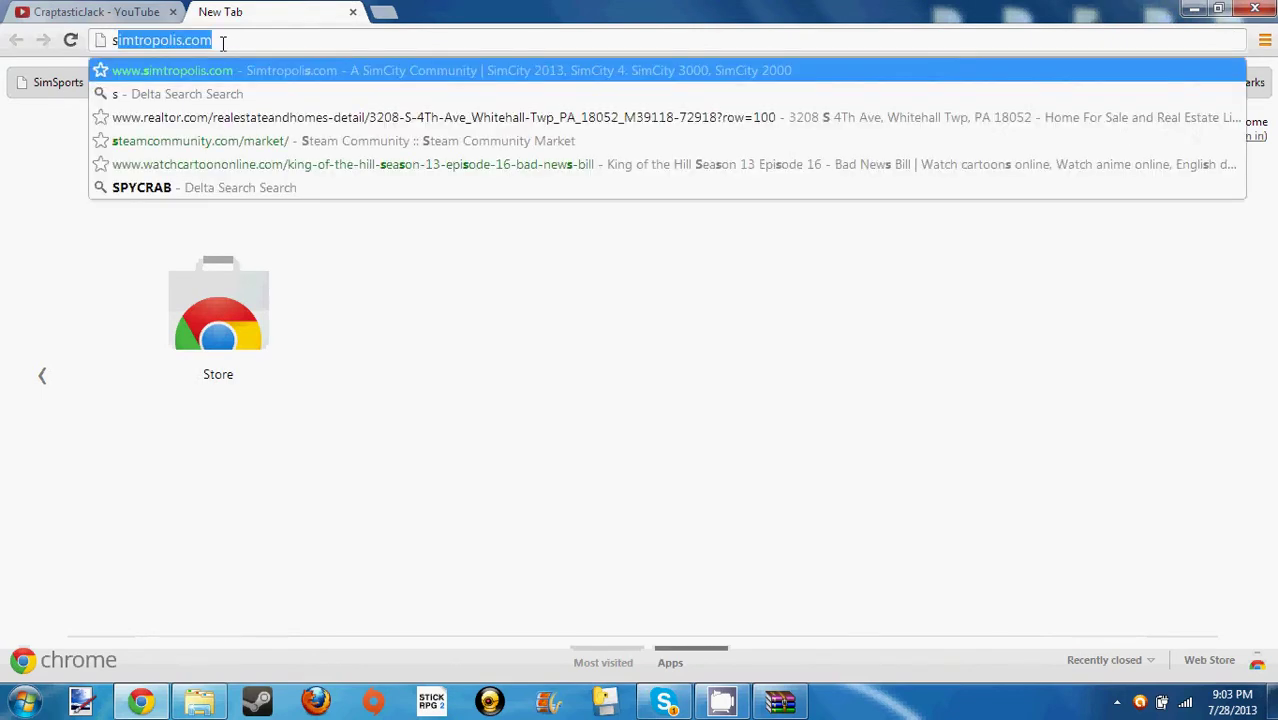
key(Return)
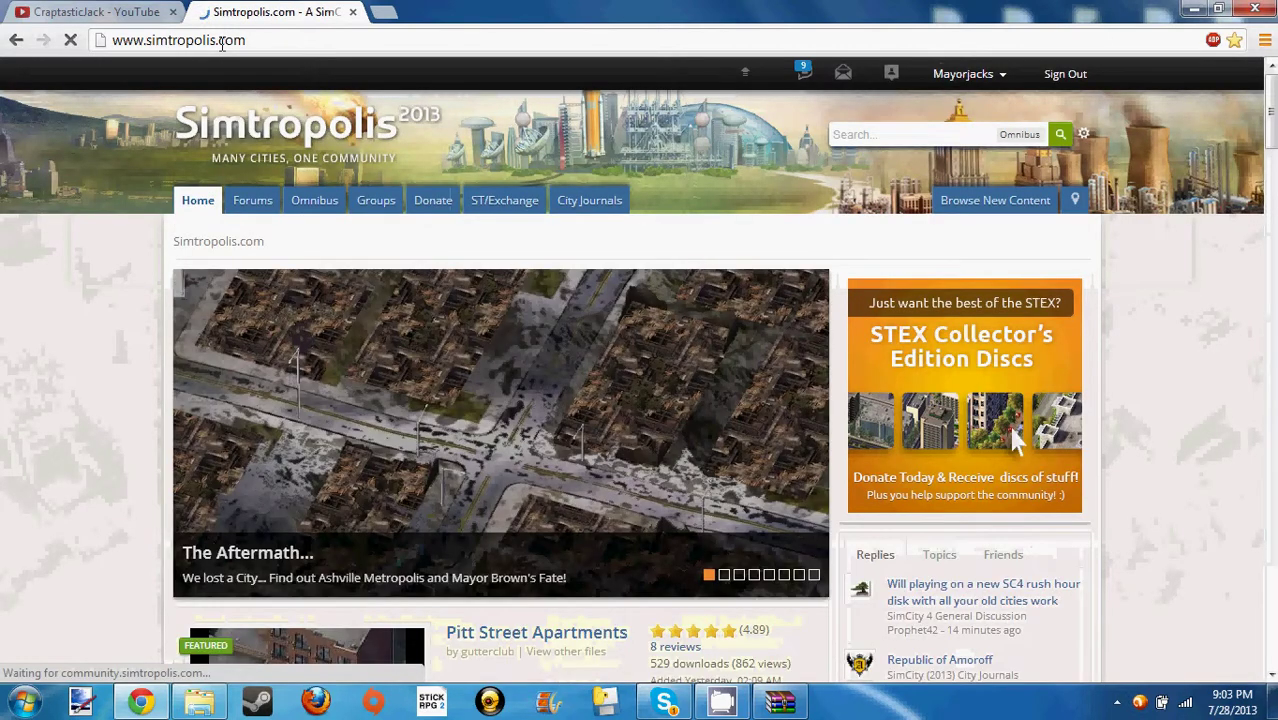
Open the site's ST/Exchange section in a new tab and switch to that tab.
right_click(508, 206)
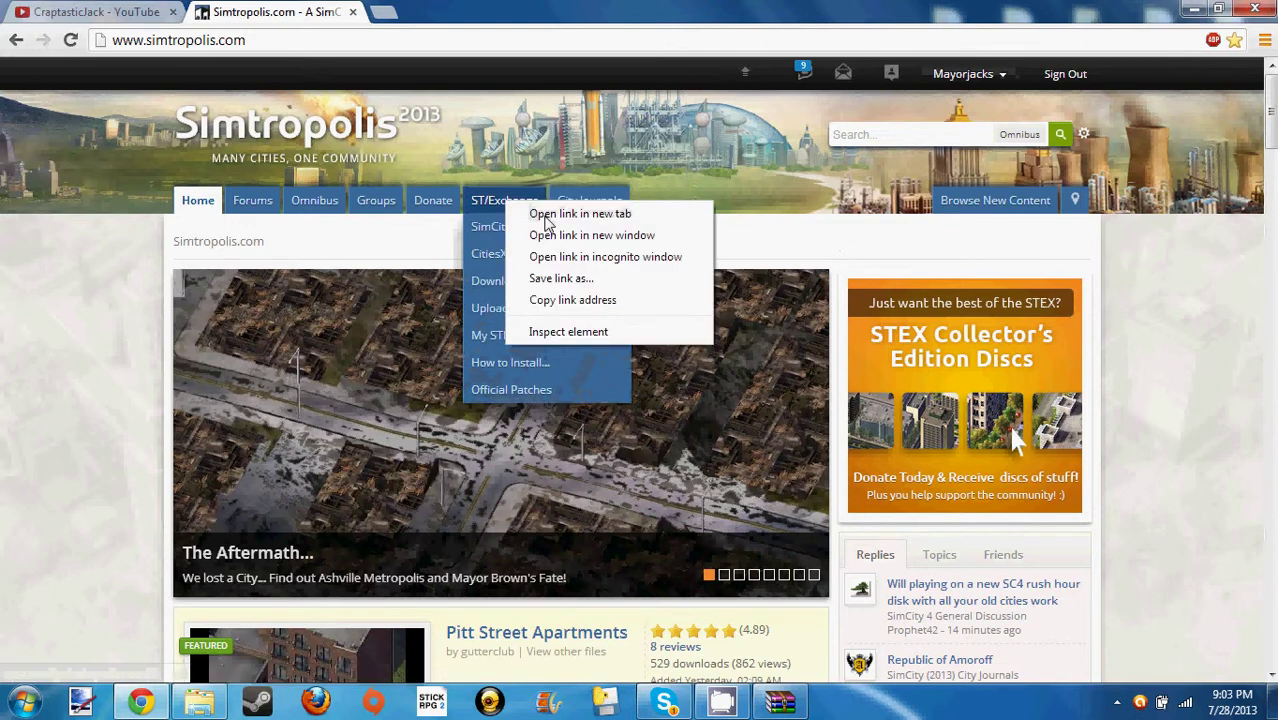
click(537, 210)
click(374, 11)
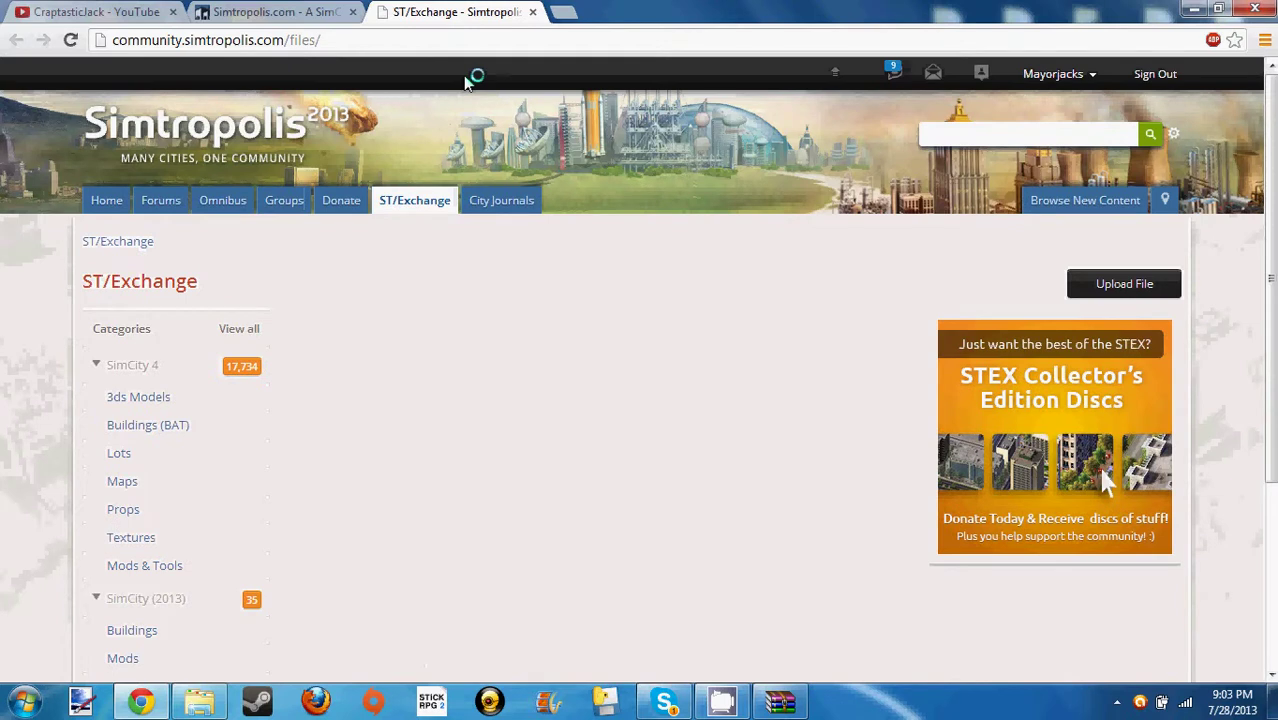
Find the Toll booth RHW 4 RHD file among the new uploads and bring up its page in a new tab.
scroll(359, 473, down, 10)
scroll(359, 473, up, 10)
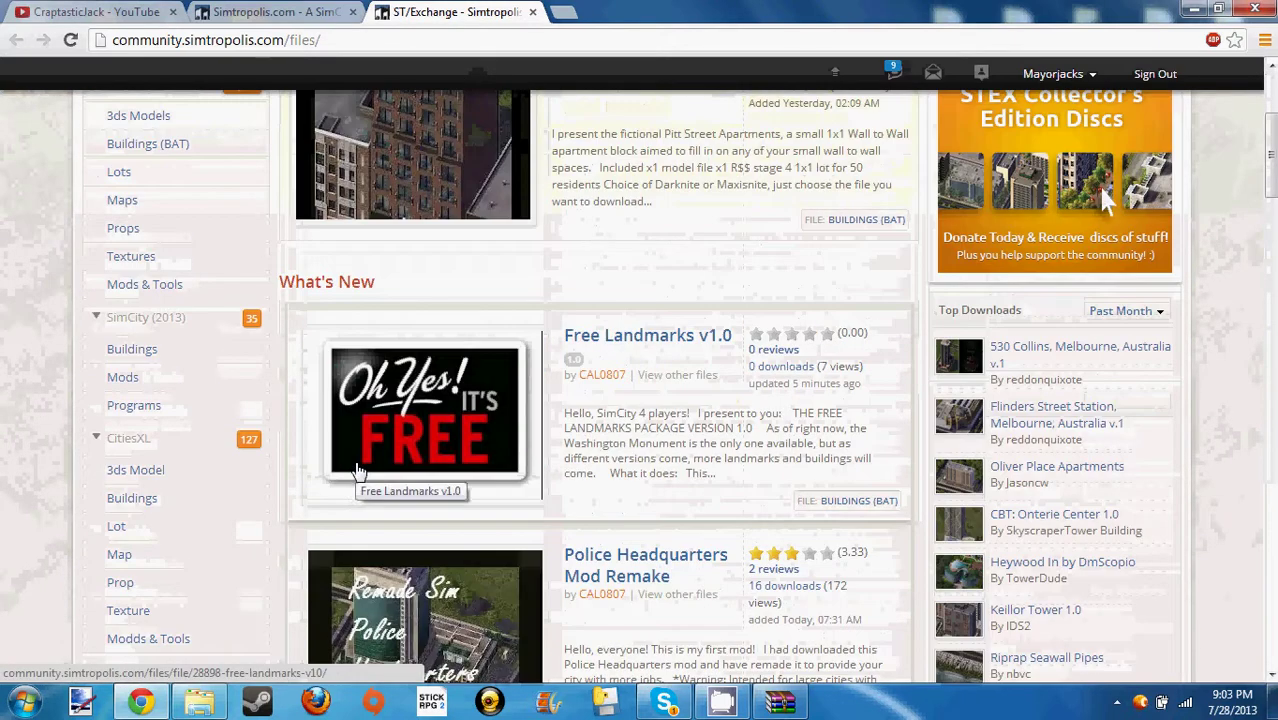
scroll(356, 462, down, 11)
scroll(357, 471, down, 3)
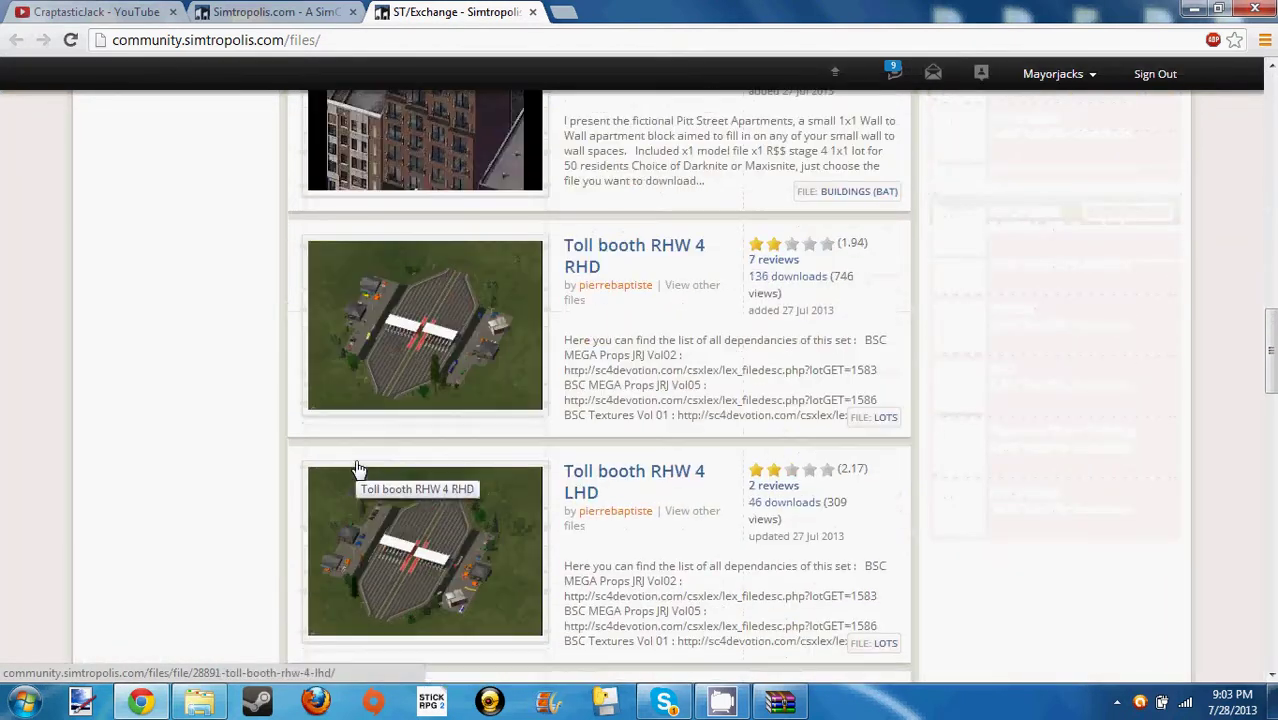
right_click(398, 346)
click(443, 357)
click(630, 12)
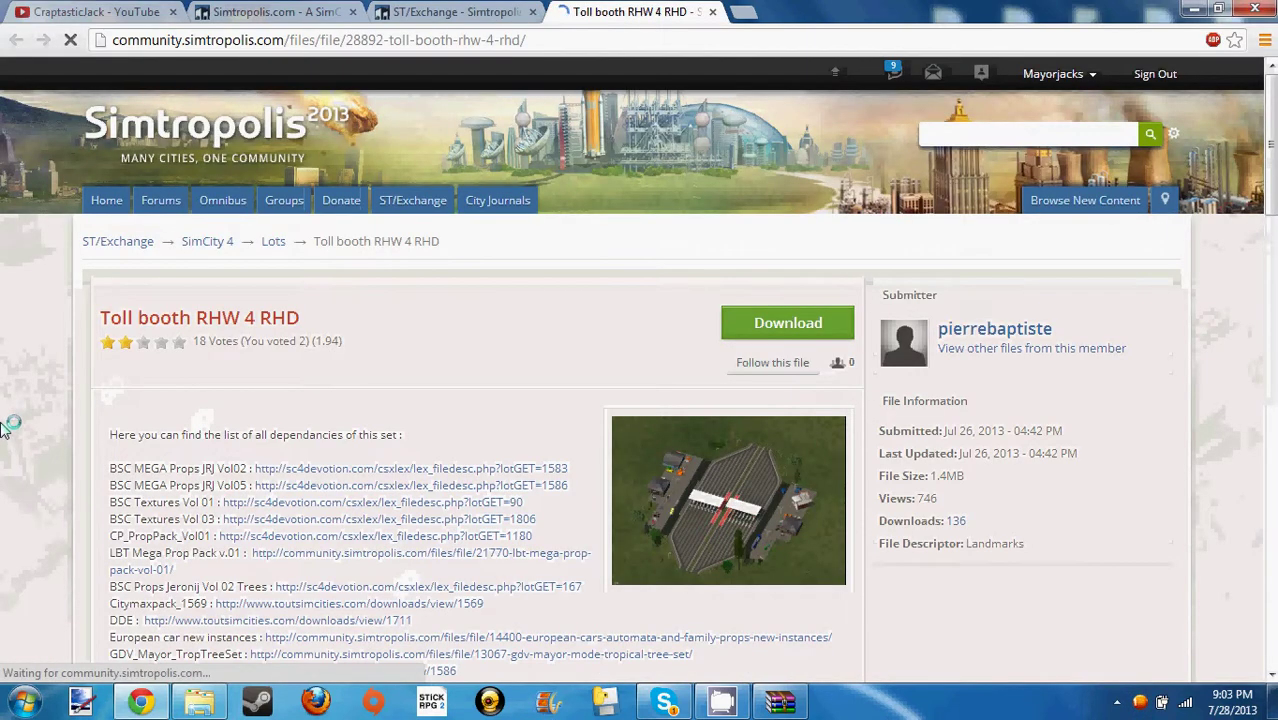
Examine the full list of dependencies for Toll booth RHW 4 RHD, and close its page.
scroll(120, 370, down, 1)
scroll(120, 370, down, 2)
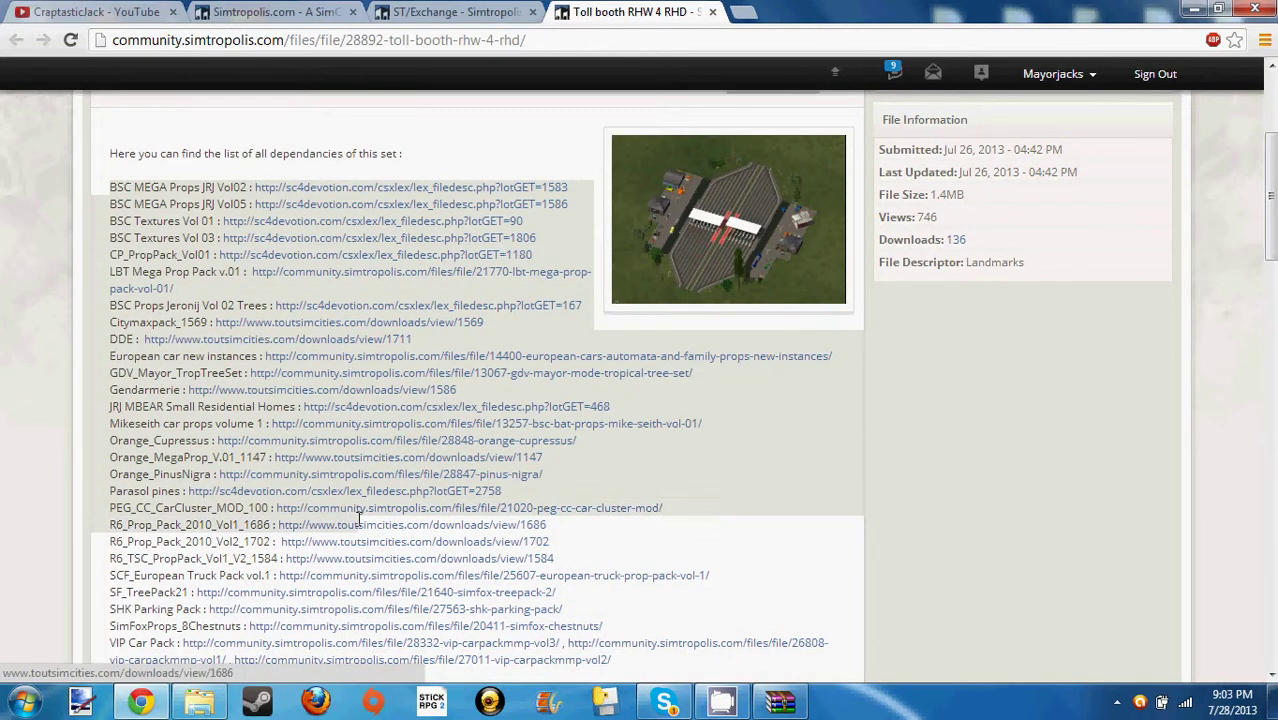
scroll(375, 528, down, 2)
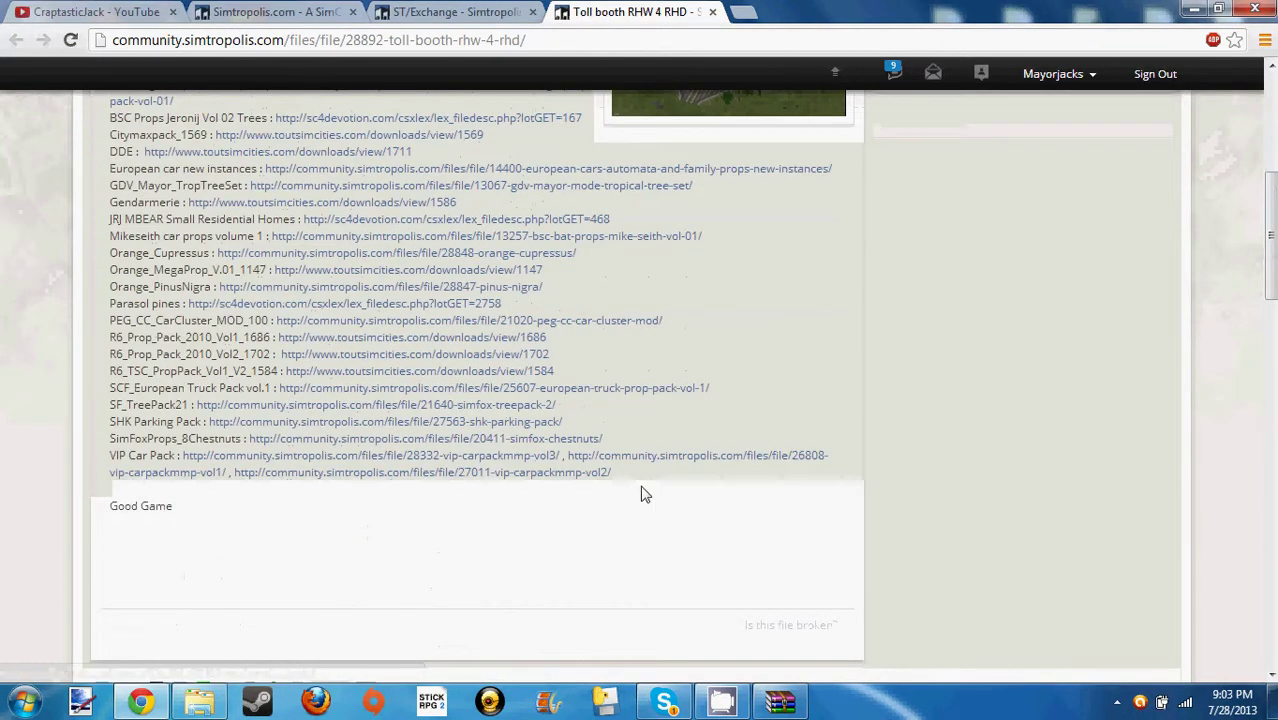
scroll(491, 294, up, 2)
scroll(485, 357, down, 4)
scroll(487, 355, up, 3)
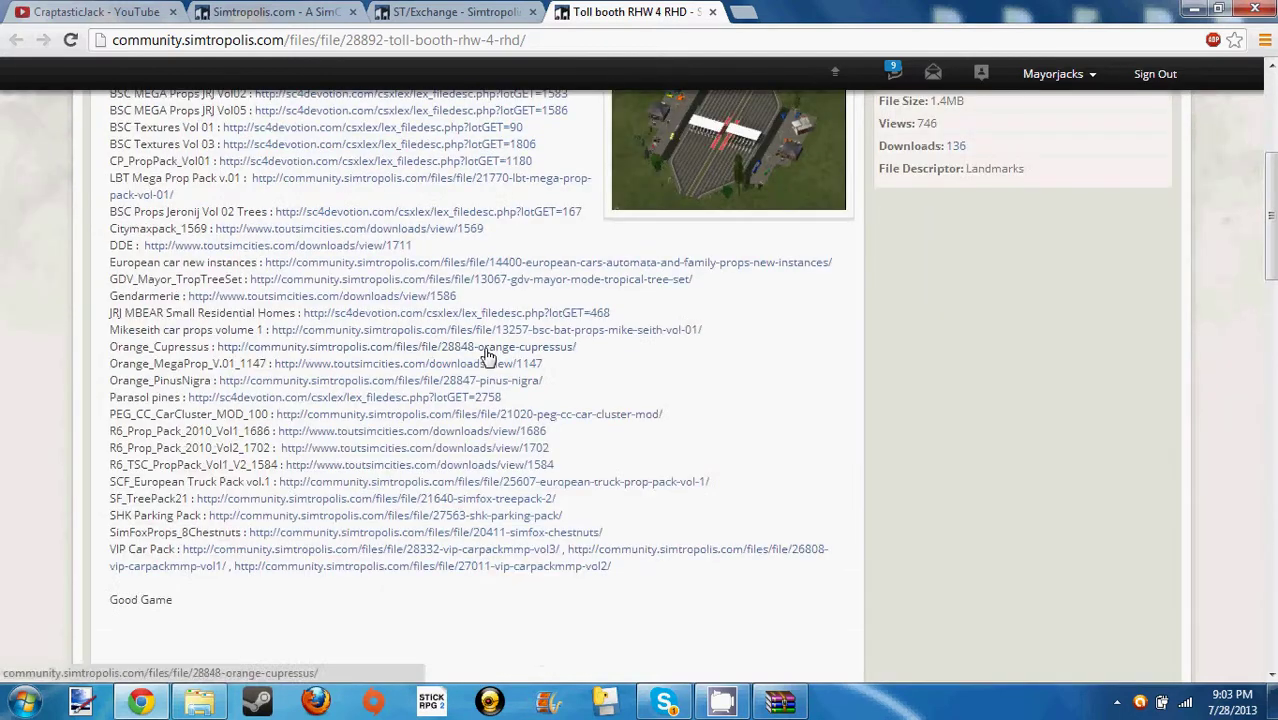
scroll(487, 355, up, 3)
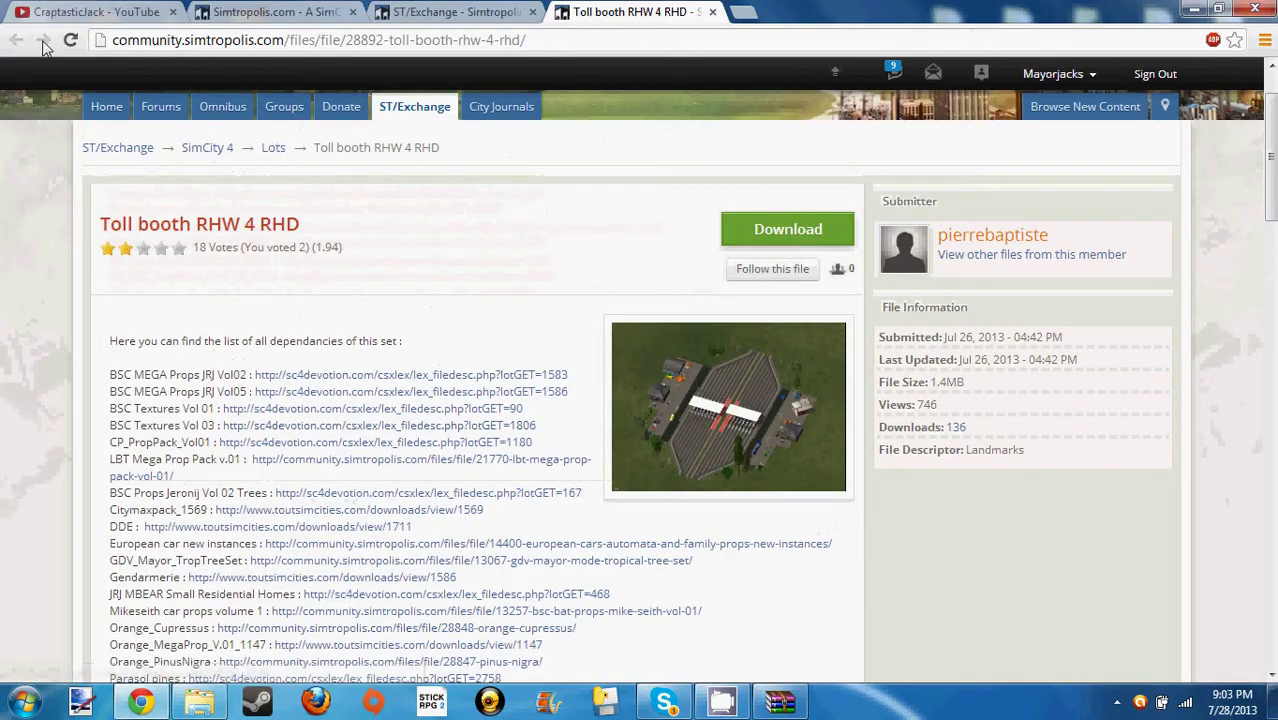
click(712, 11)
Look over the remaining ST/Exchange uploads, then open the SimCity 4 Buildings (BAT) category and dismiss the donation request.
scroll(491, 465, down, 7)
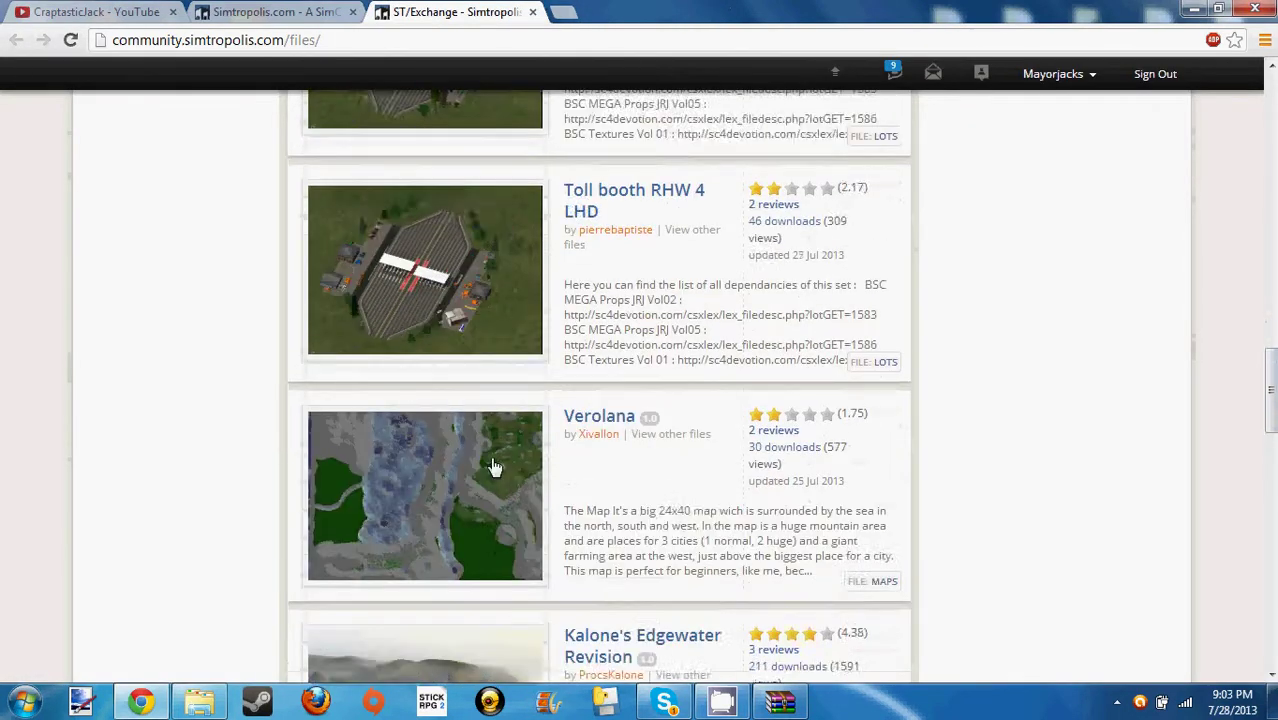
scroll(516, 525, up, 3)
scroll(527, 522, down, 10)
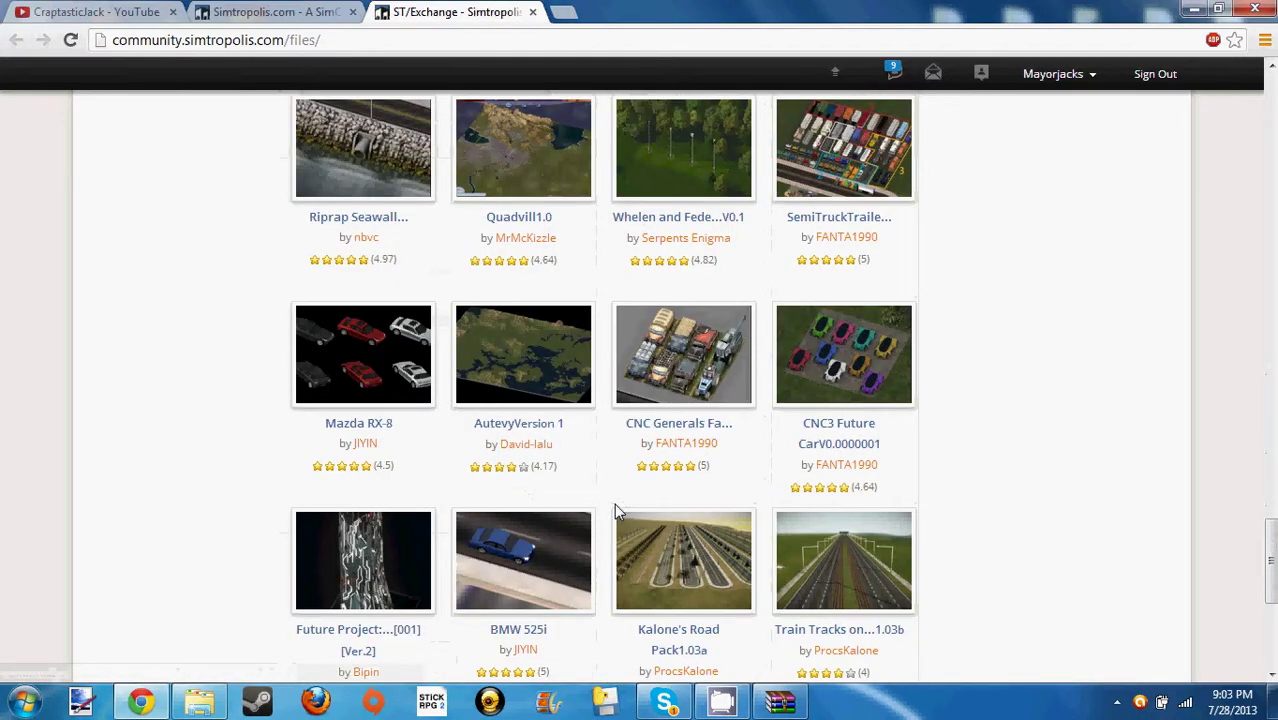
scroll(615, 508, up, 15)
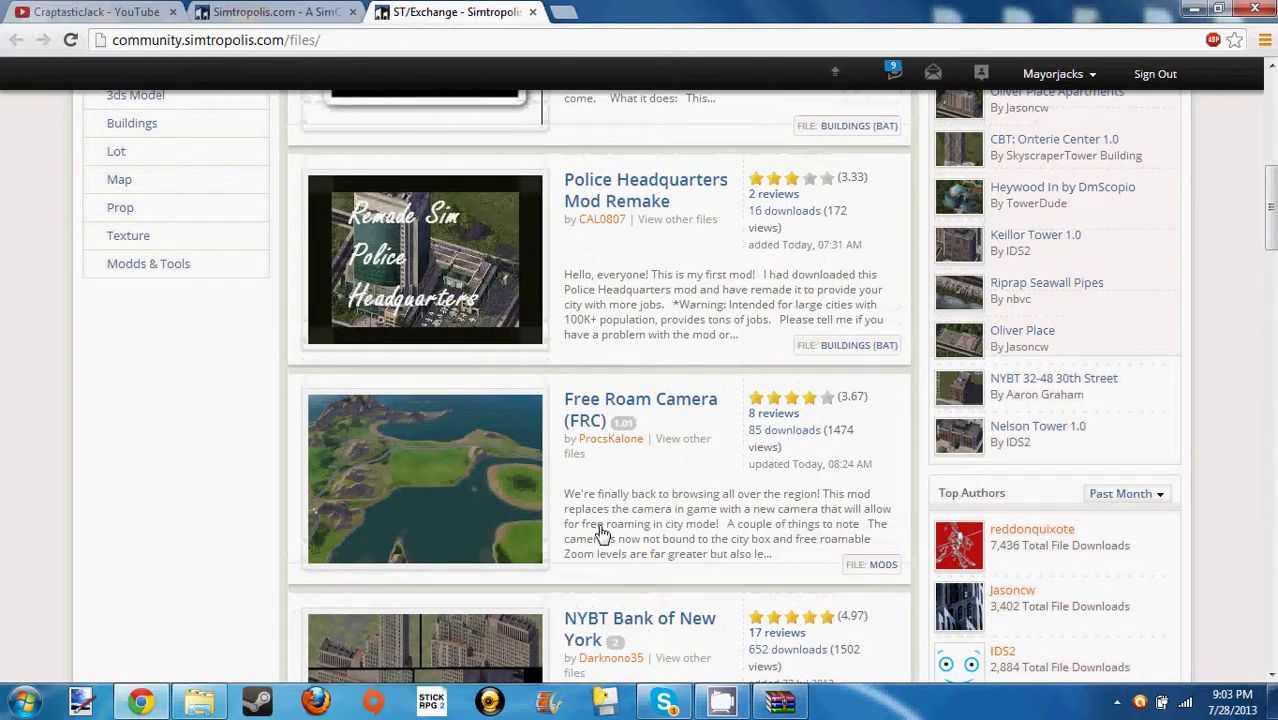
scroll(510, 502, up, 6)
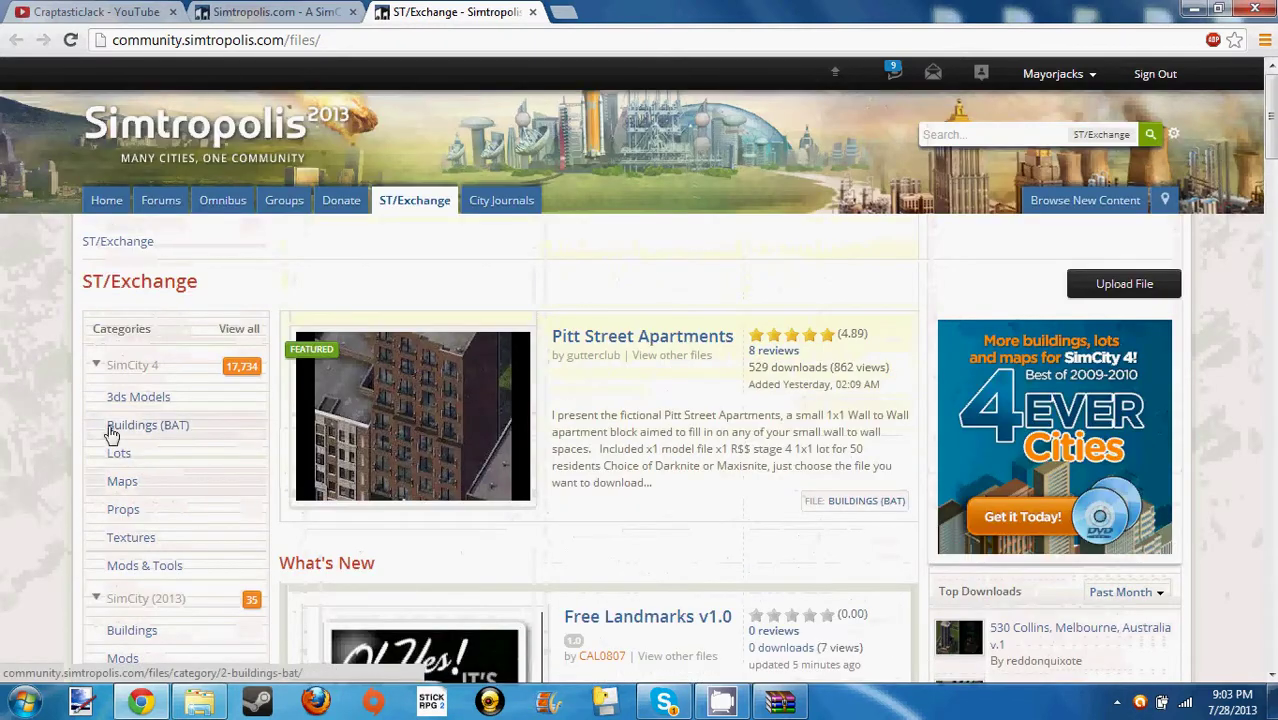
click(112, 433)
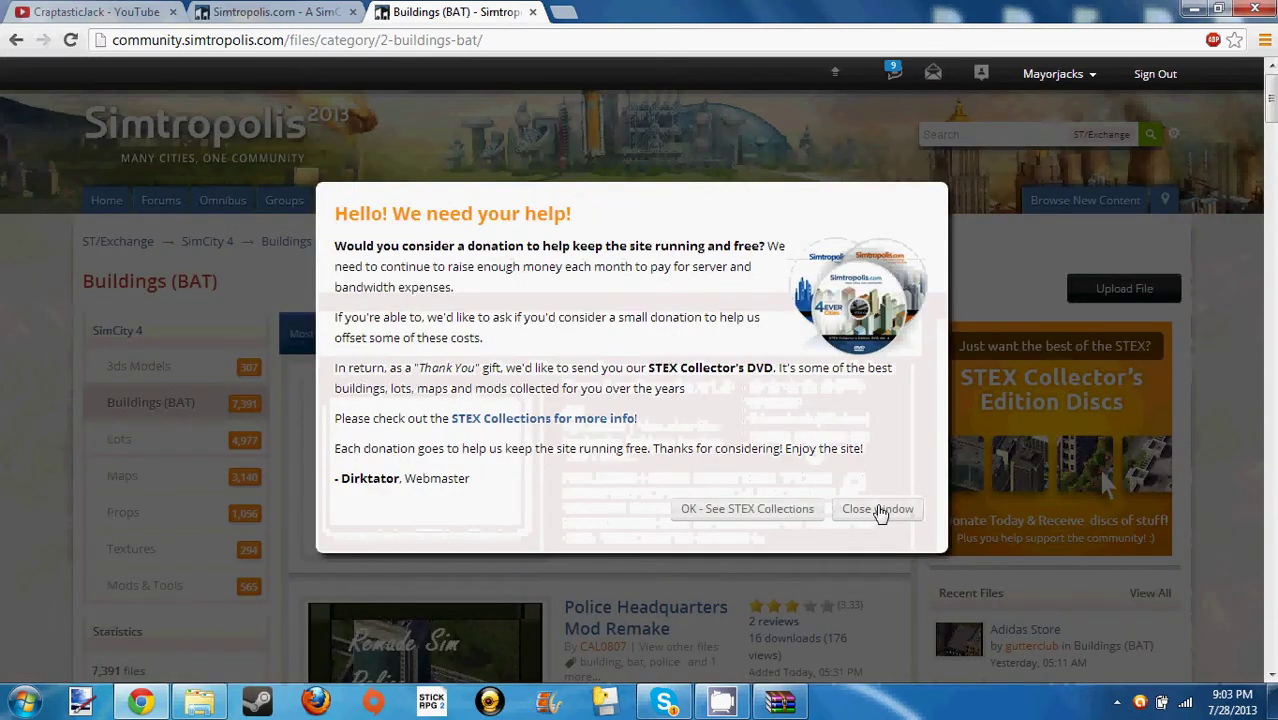
click(879, 513)
Look through the Buildings (BAT) listing down to its oldest entries and return to its start.
scroll(579, 442, down, 15)
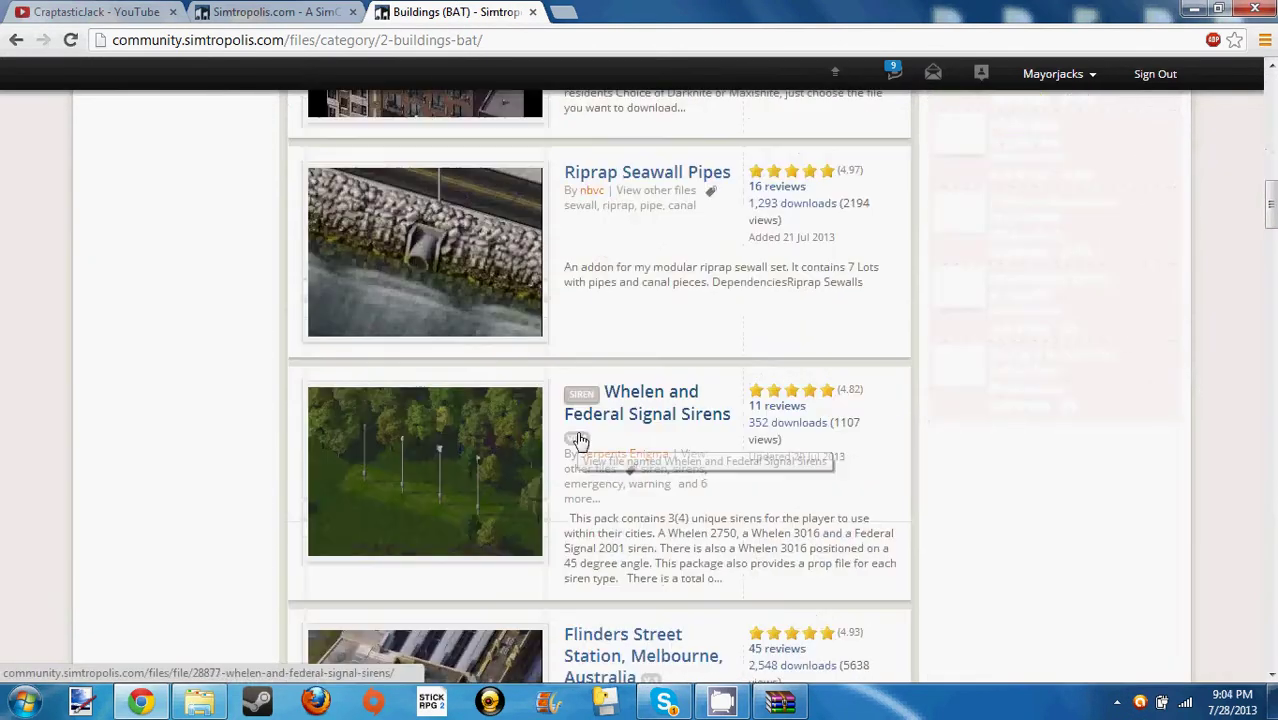
scroll(579, 442, down, 14)
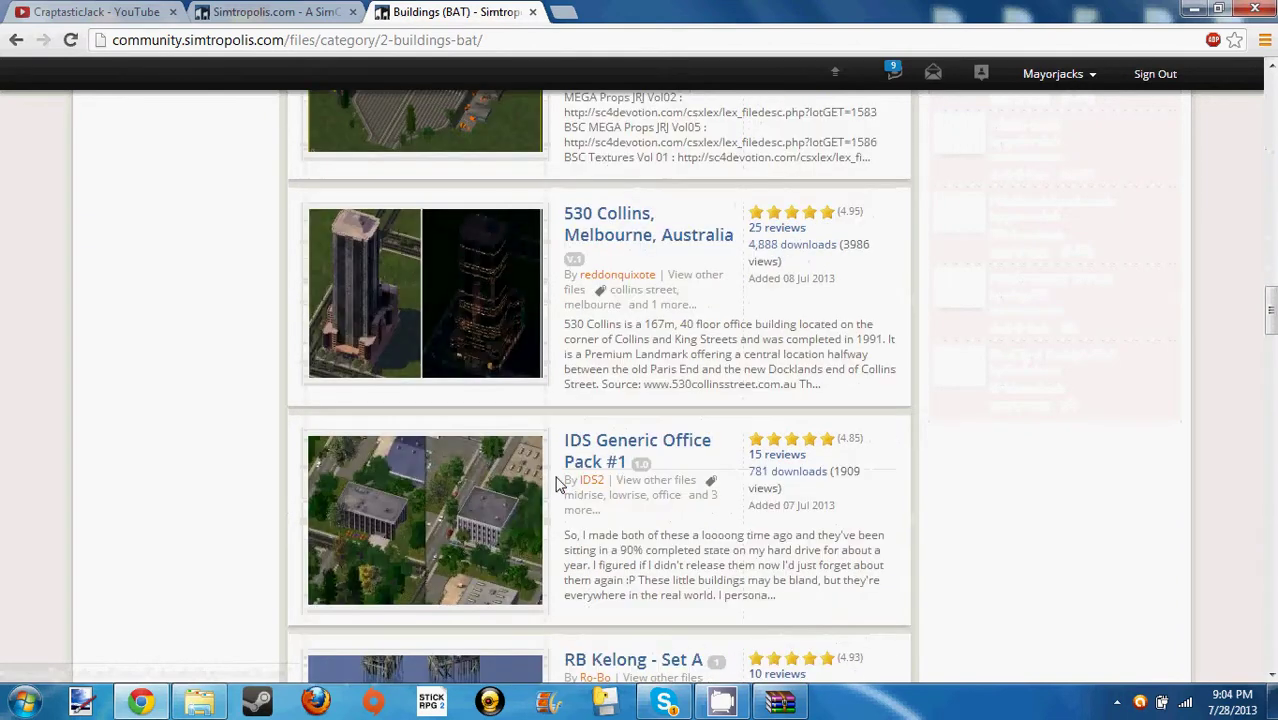
scroll(558, 484, down, 8)
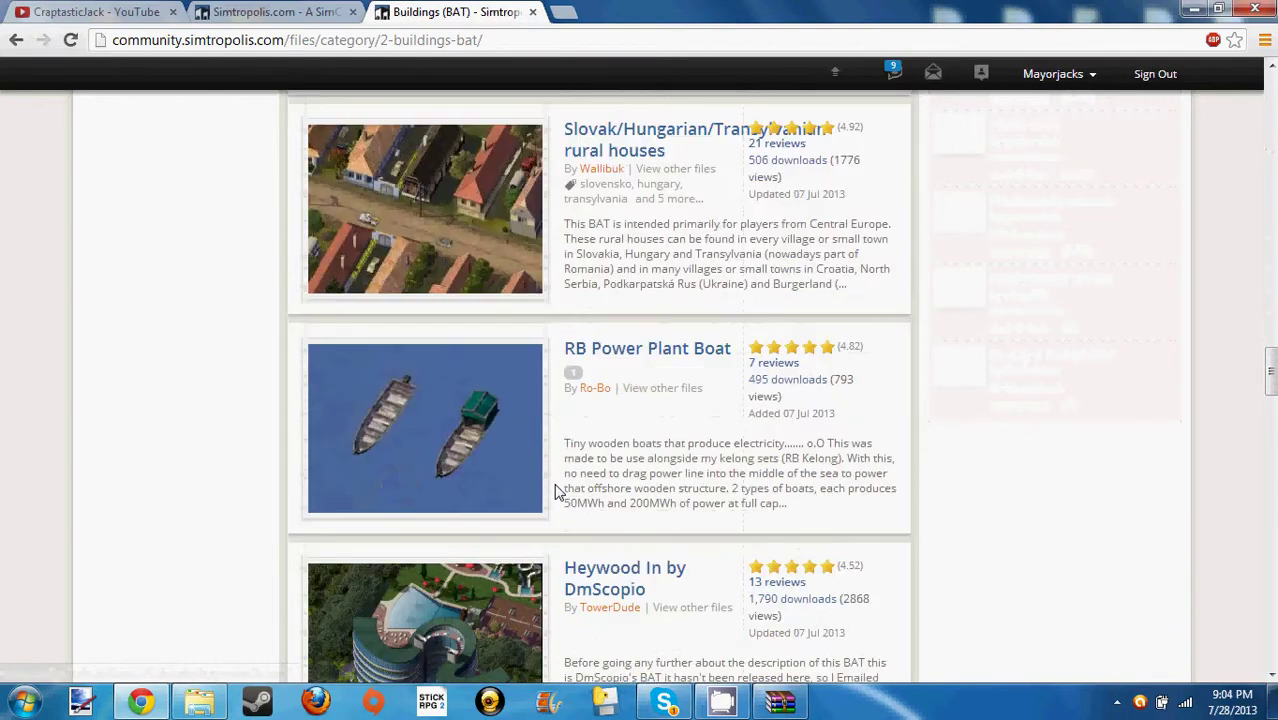
scroll(558, 490, down, 11)
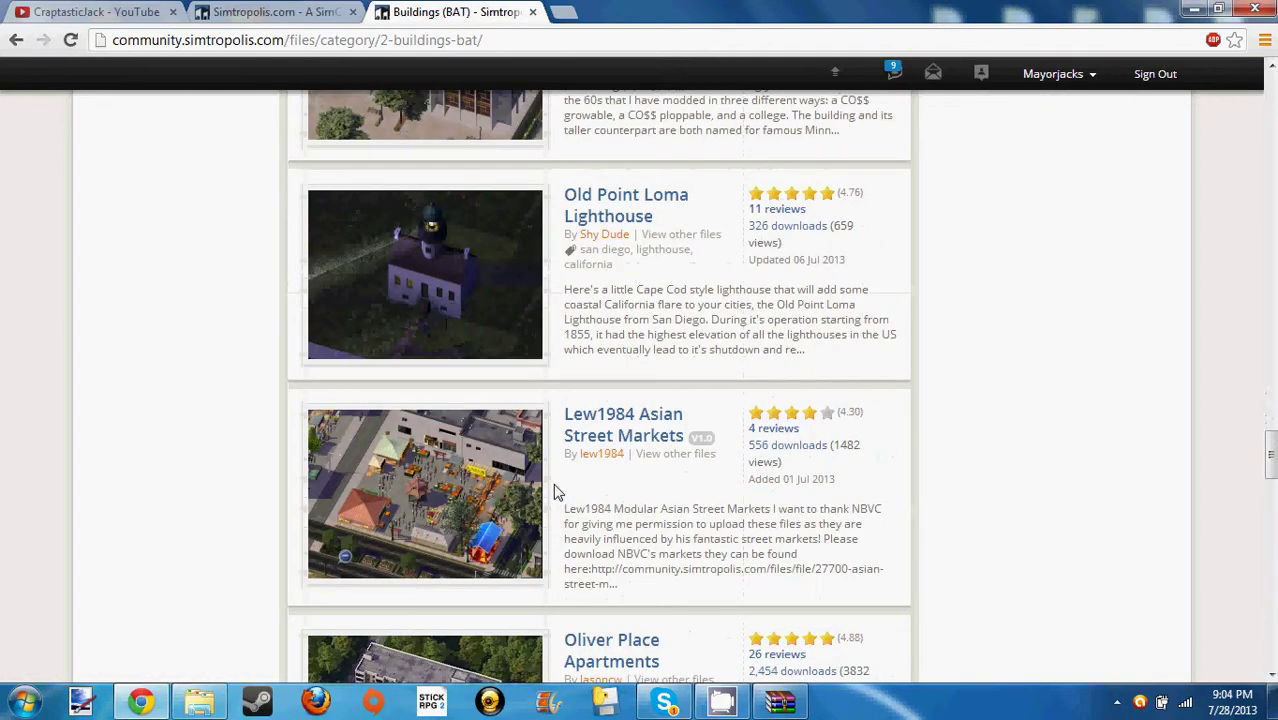
scroll(555, 490, down, 8)
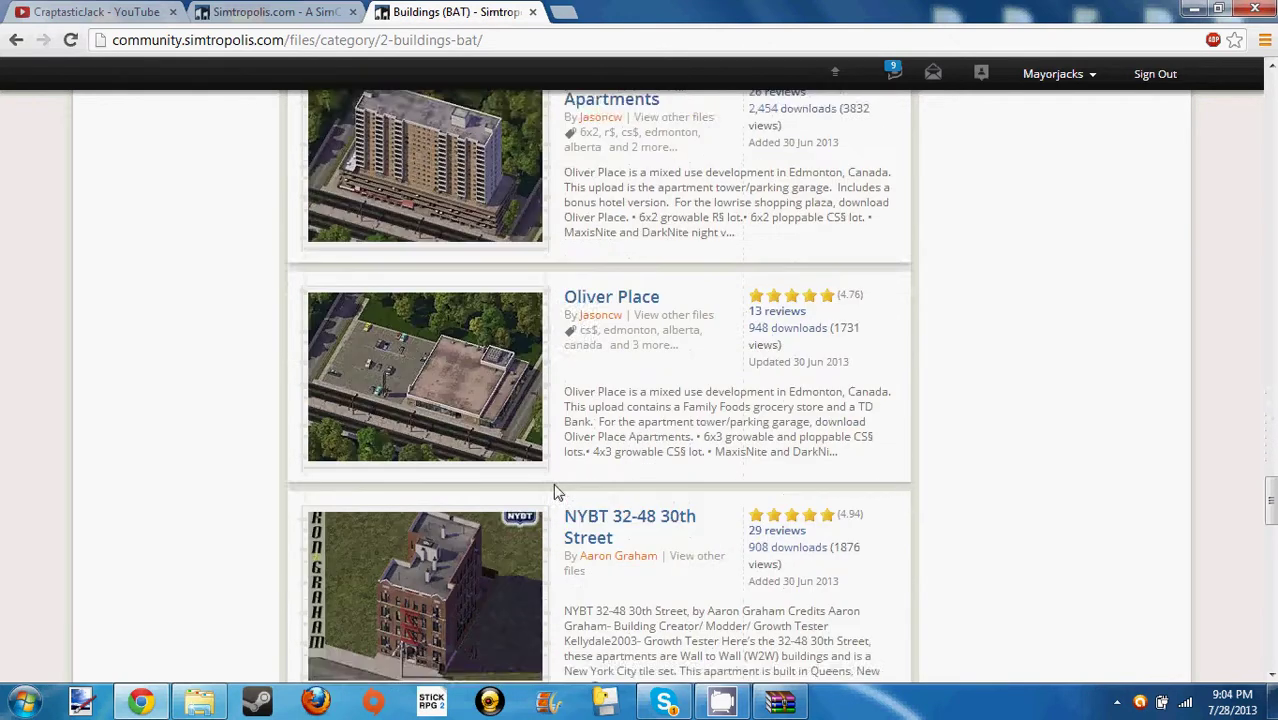
scroll(505, 490, down, 12)
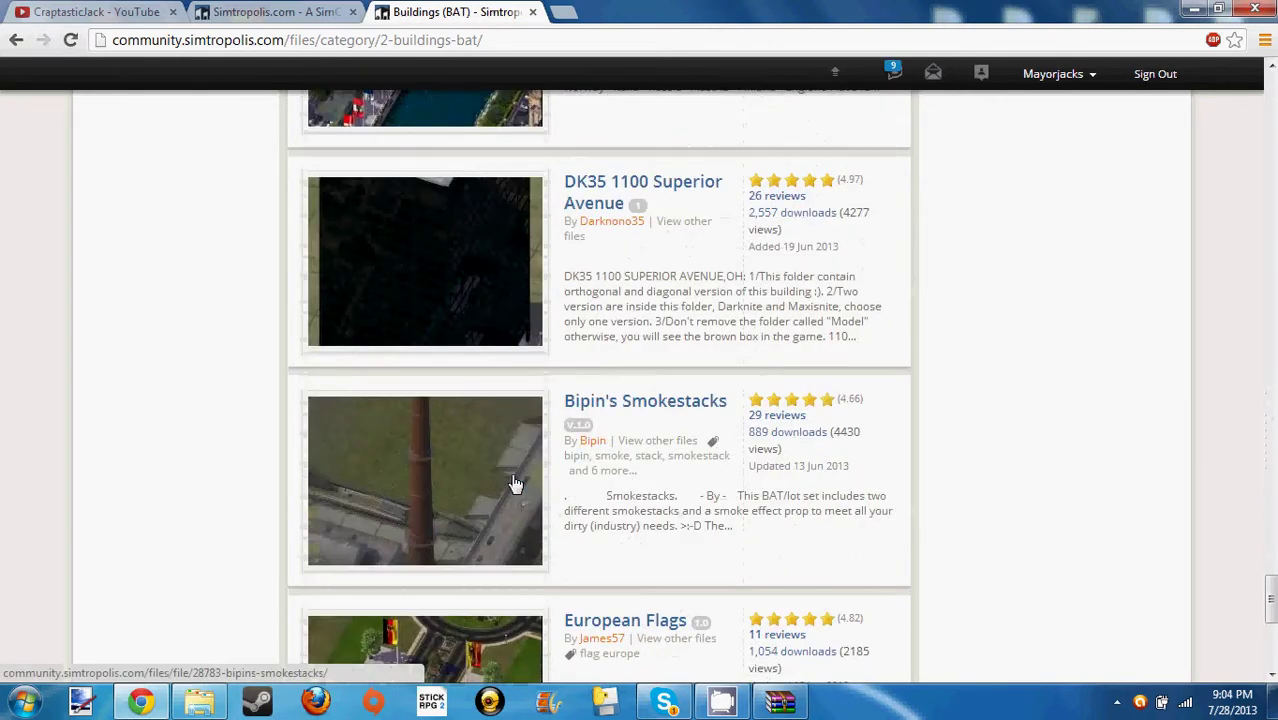
scroll(460, 420, down, 3)
scroll(400, 345, up, 18)
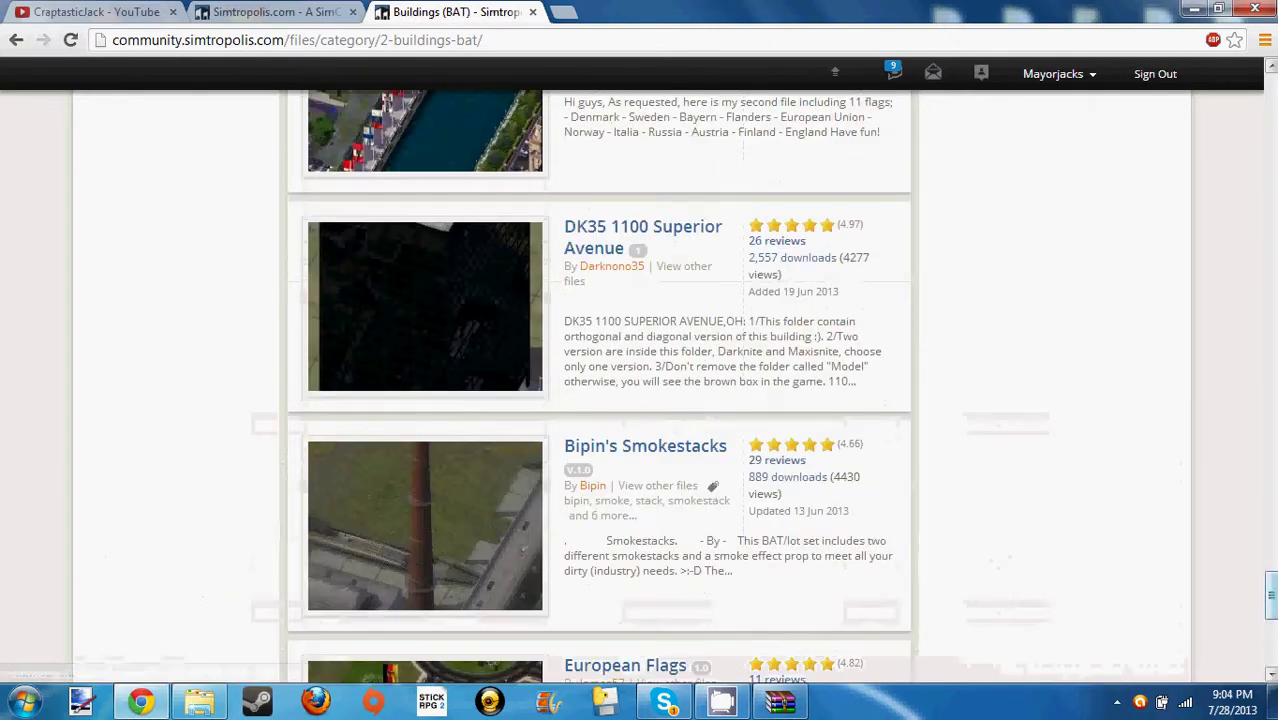
scroll(1240, 230, up, 15)
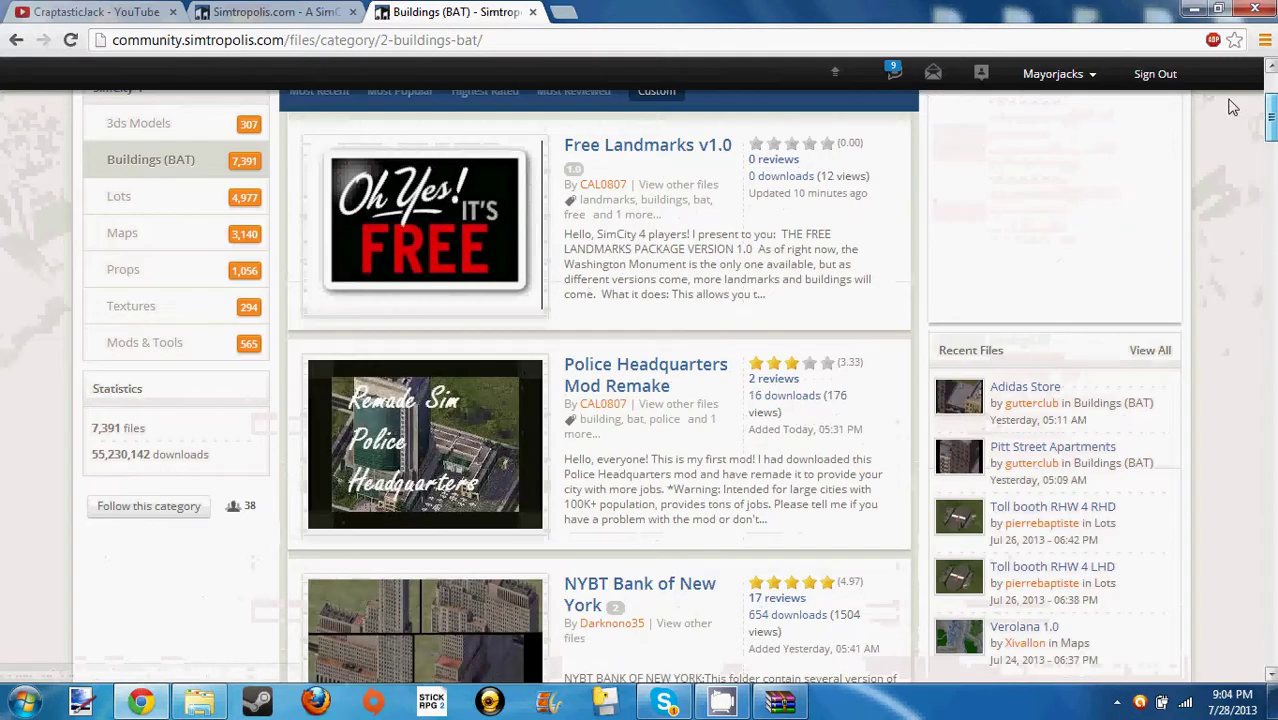
Bring up the Flinders Street Station, Melbourne, Australia file page in a new tab.
scroll(1240, 165, down, 5)
scroll(1235, 175, down, 9)
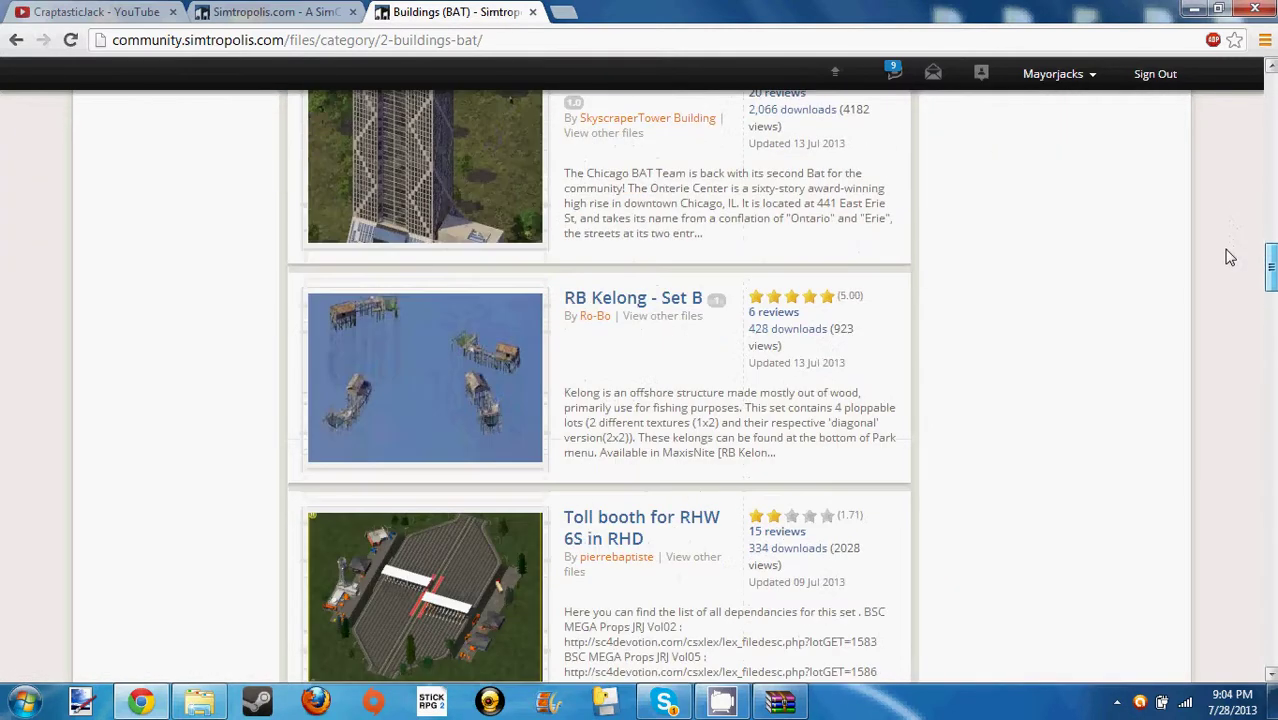
scroll(1227, 251, up, 3)
scroll(1235, 220, up, 1)
right_click(422, 390)
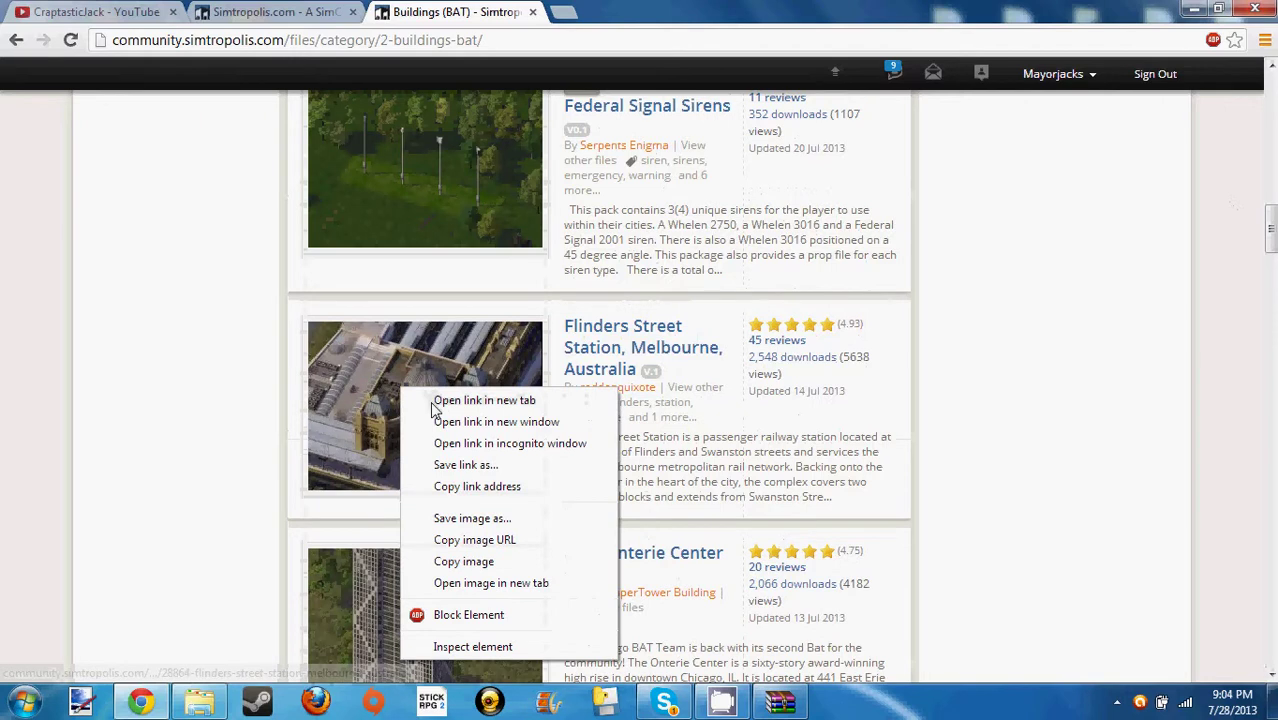
click(470, 402)
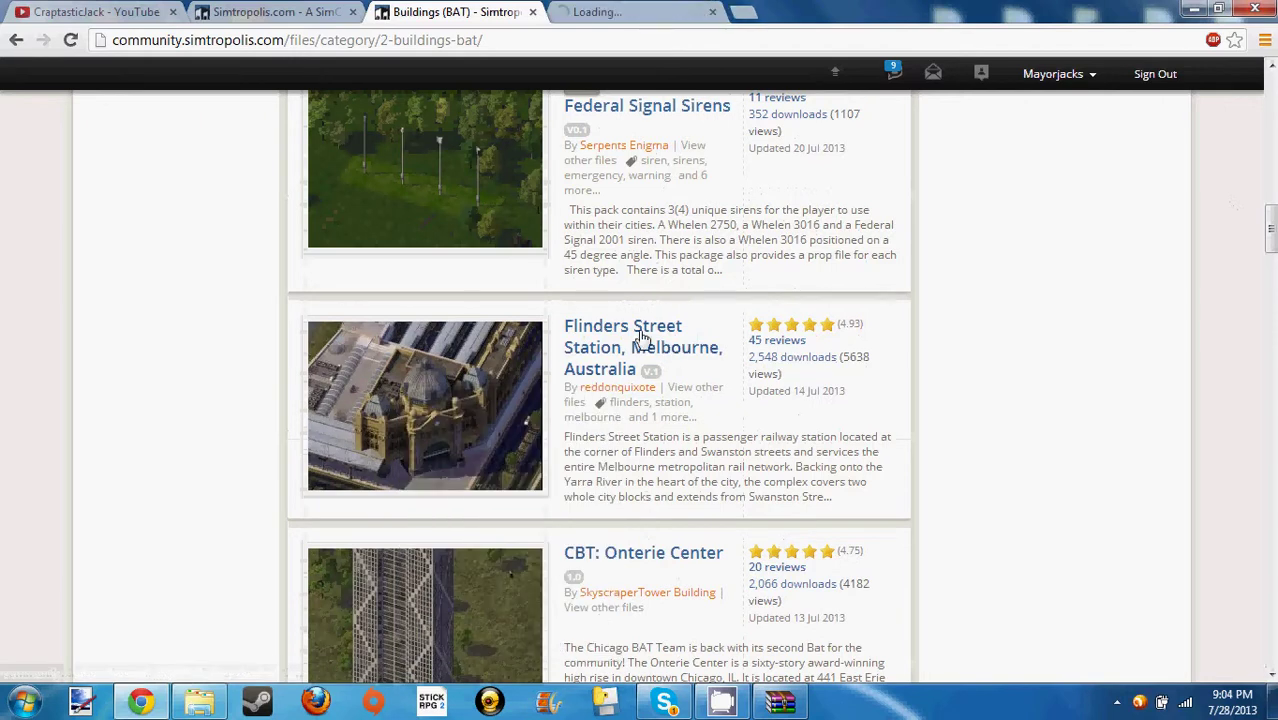
click(622, 11)
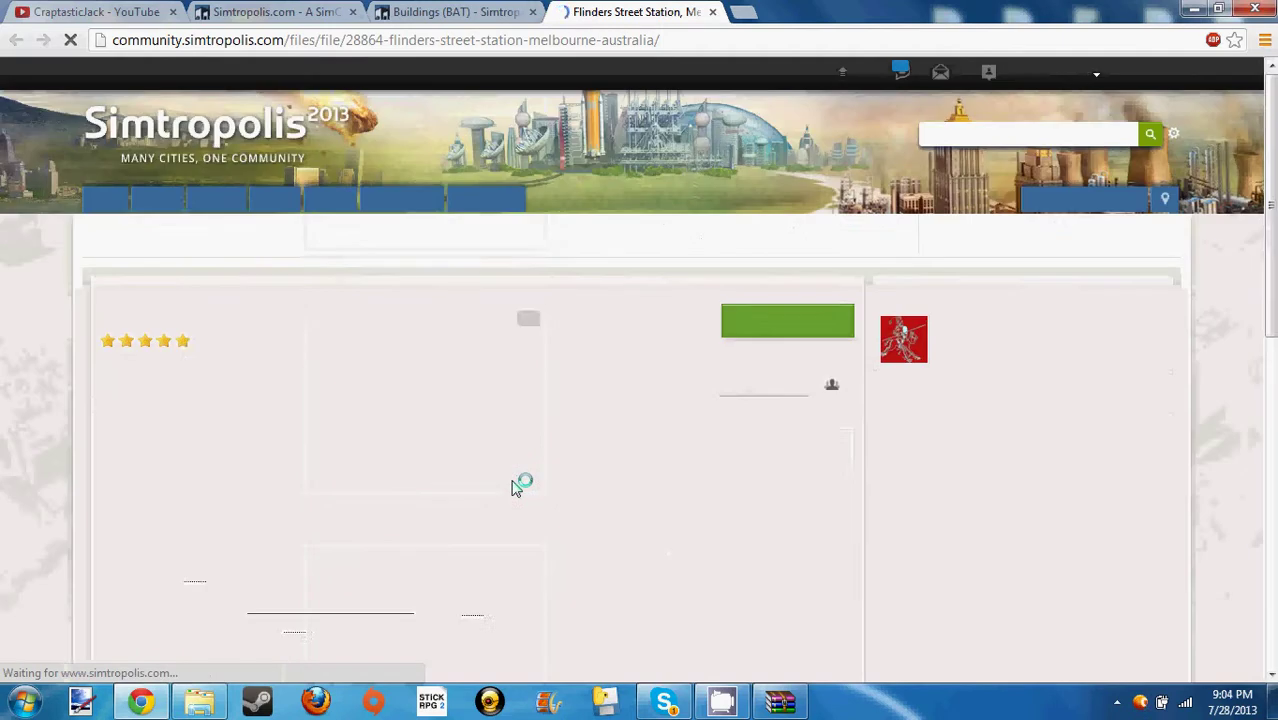
Check the Flinders Street Station description for its dependency notes, and close the page.
scroll(515, 490, down, 5)
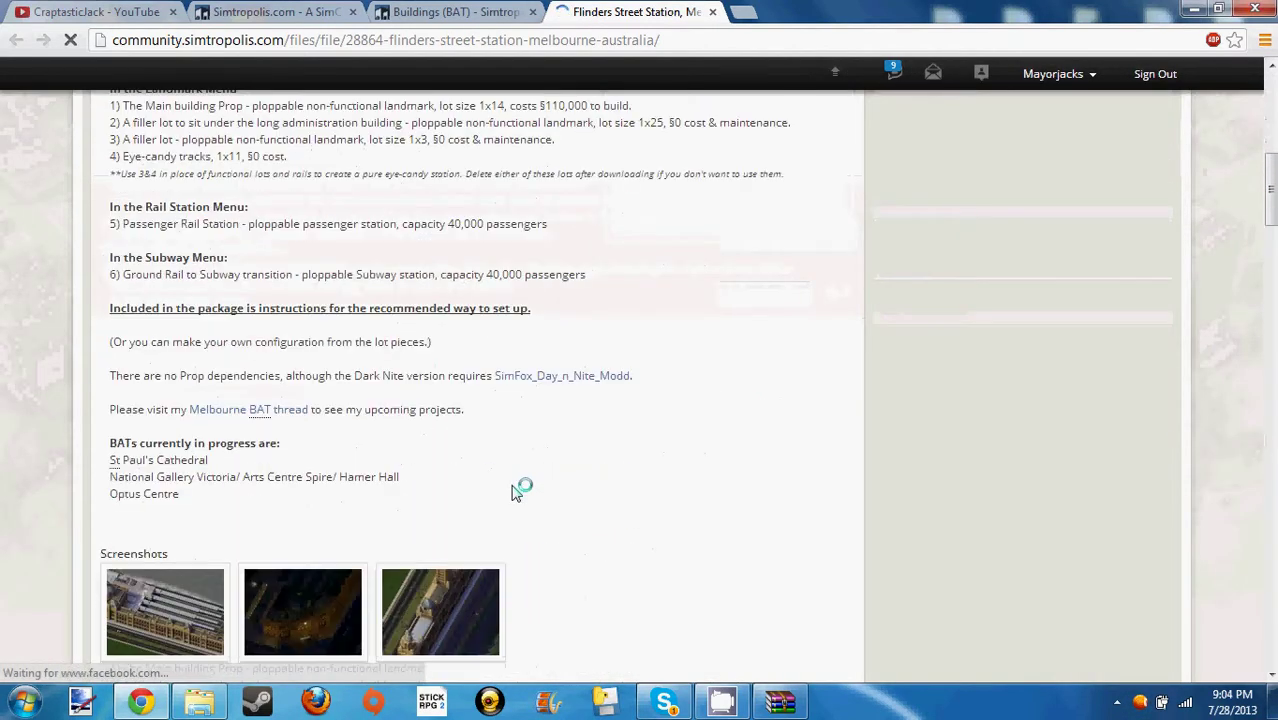
scroll(515, 490, down, 1)
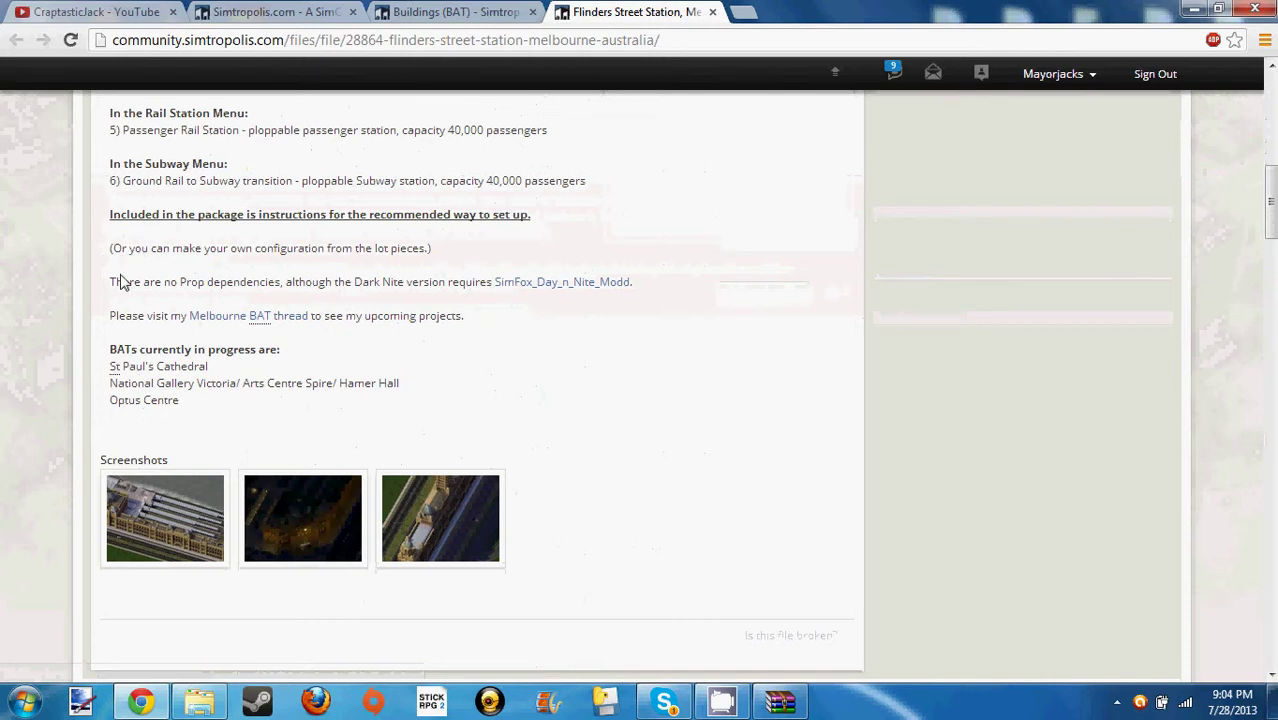
click(707, 13)
Look through the remaining entries on the first page of the Buildings (BAT) listing, down to its end.
scroll(477, 444, down, 9)
scroll(477, 444, down, 2)
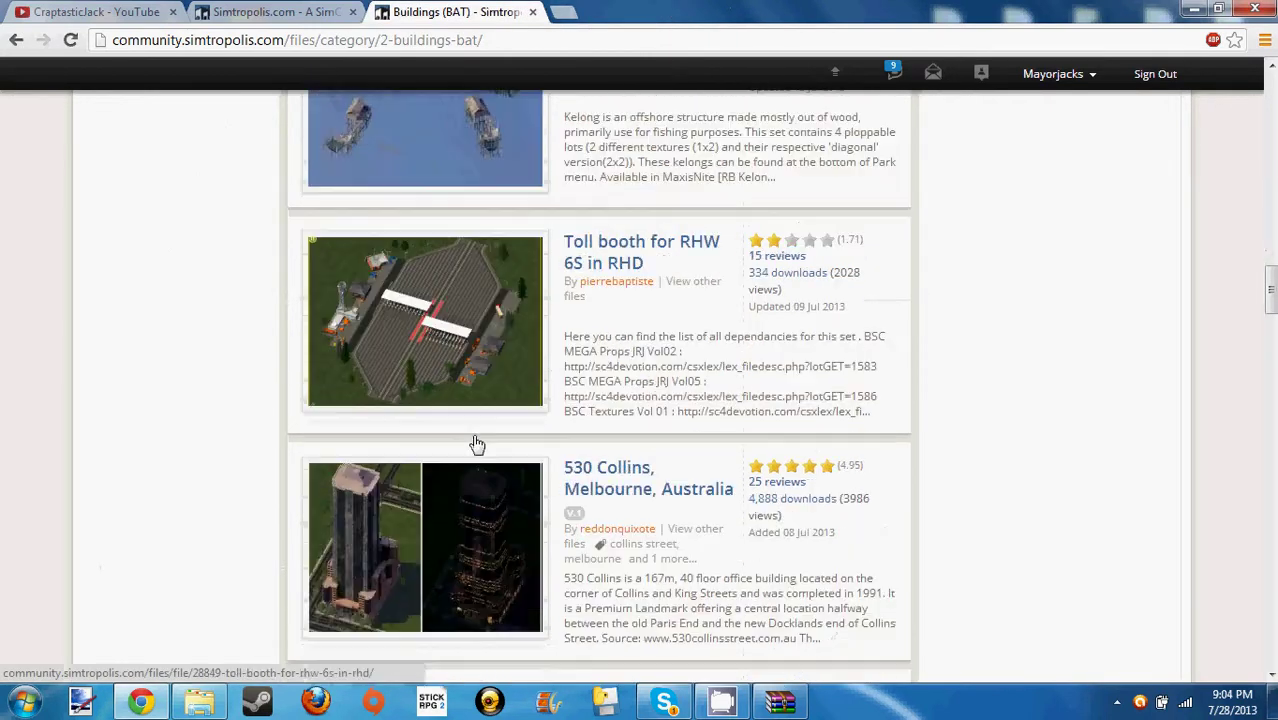
scroll(477, 444, down, 4)
right_click(442, 239)
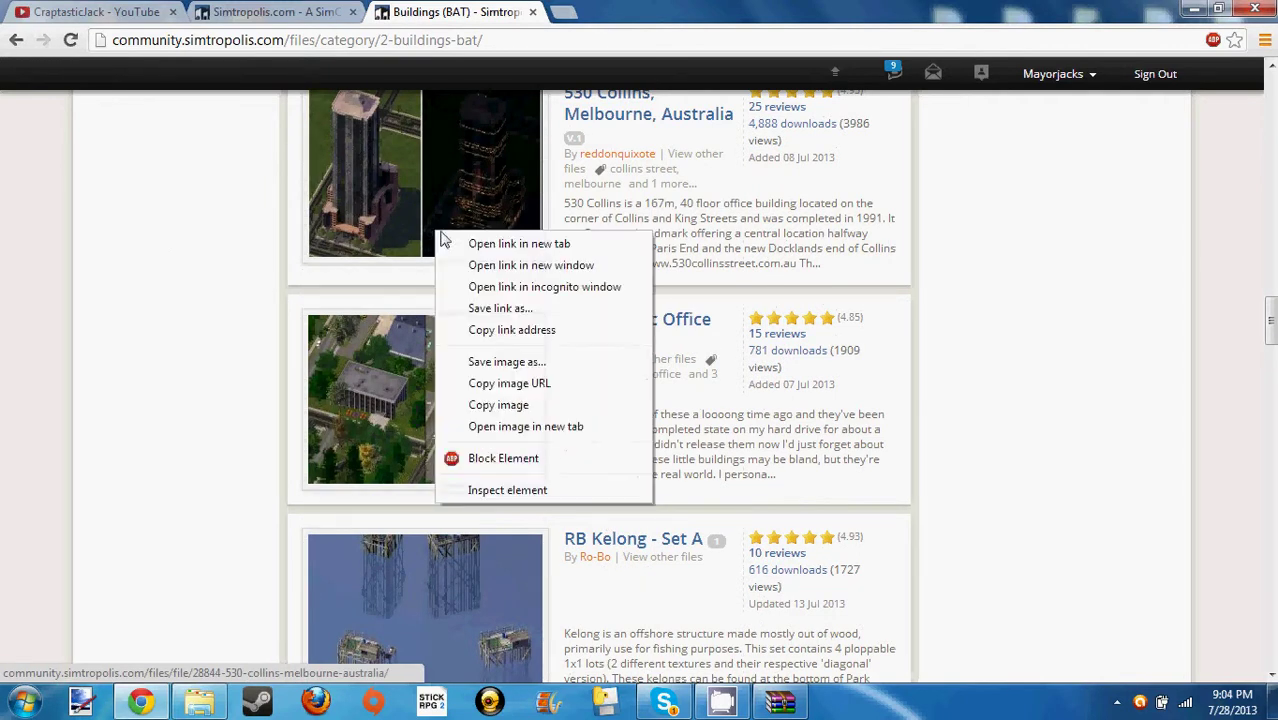
click(26, 351)
scroll(188, 408, down, 6)
scroll(245, 437, up, 5)
scroll(248, 438, down, 1)
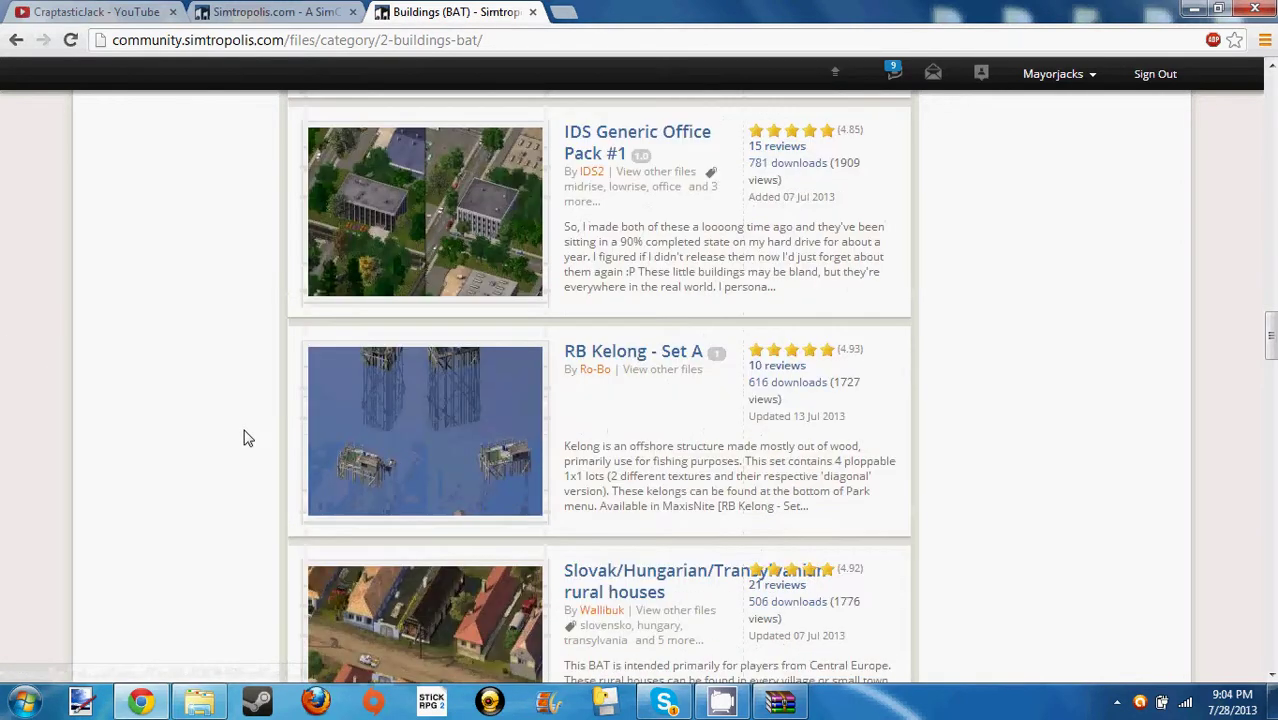
scroll(248, 438, down, 15)
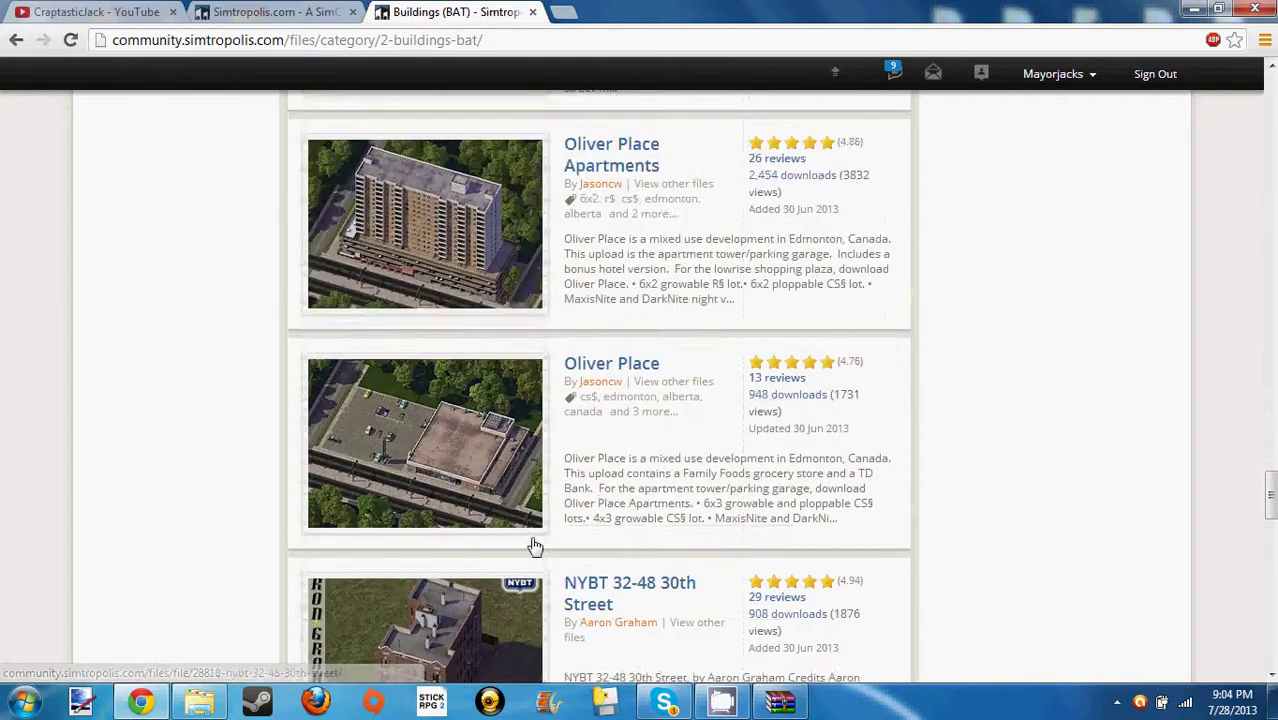
scroll(535, 546, down, 13)
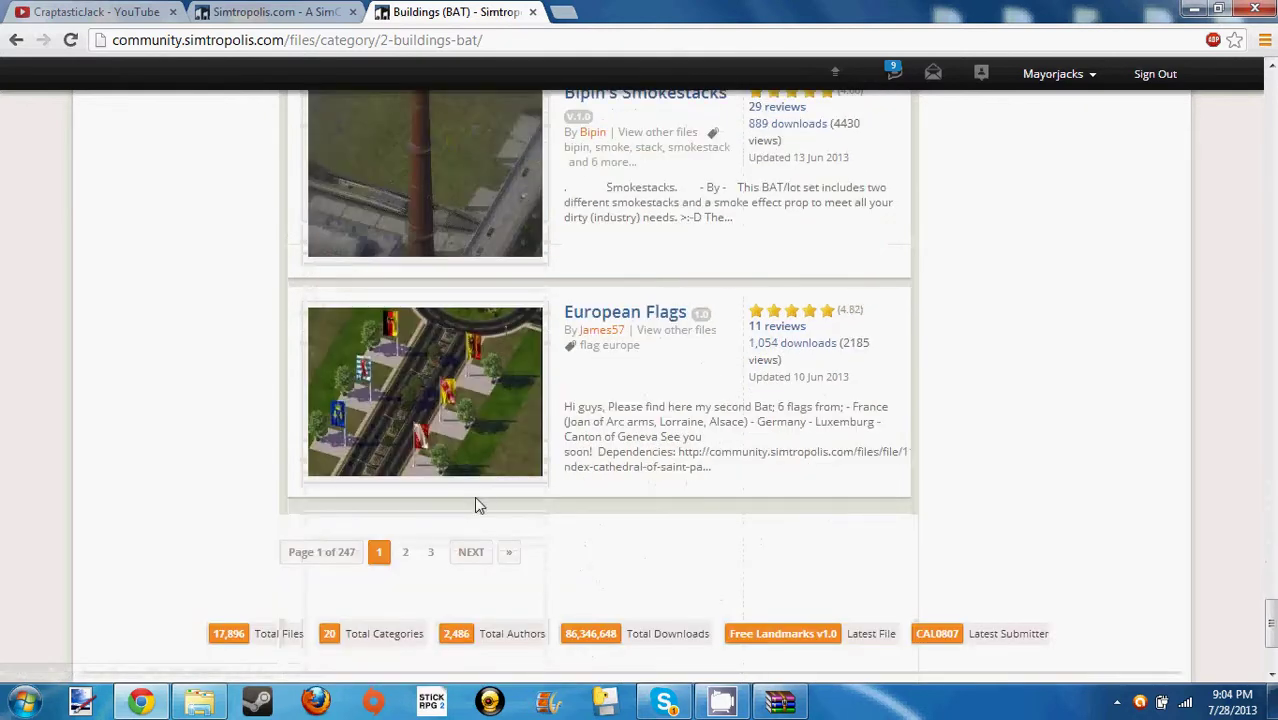
Go to the second page of the Buildings (BAT) listing and look through its files.
click(485, 549)
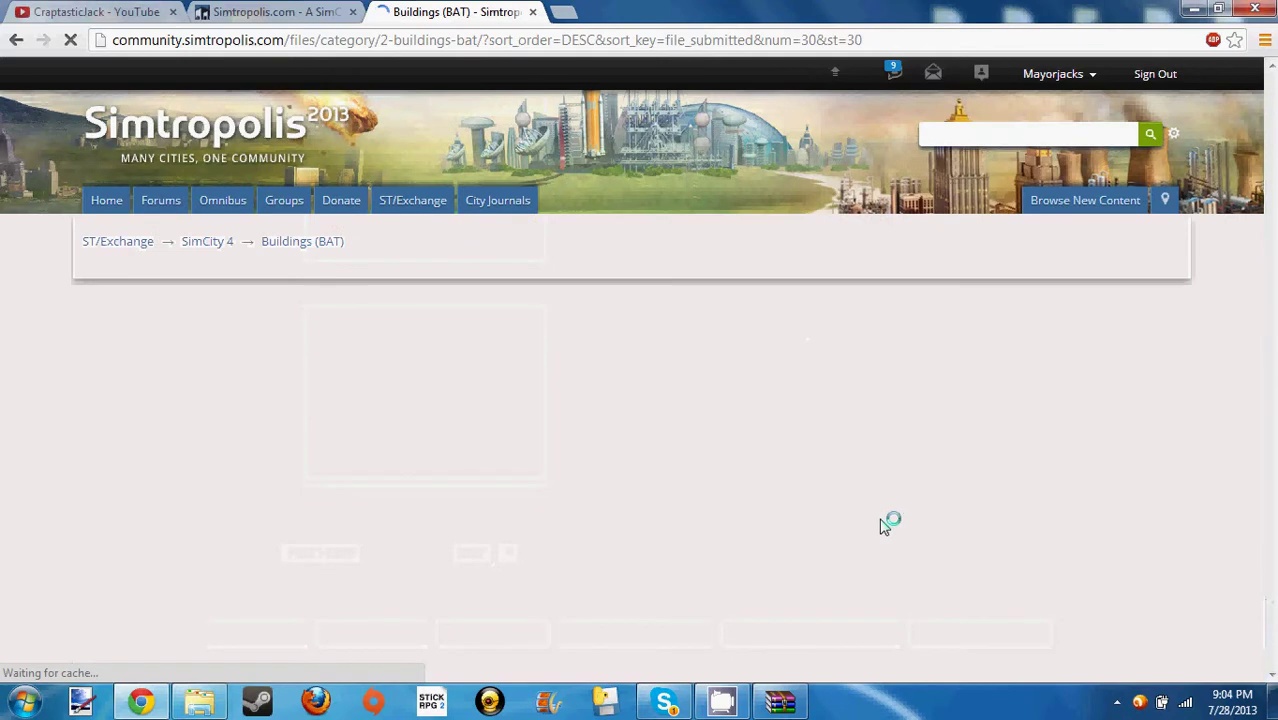
scroll(779, 631, down, 2)
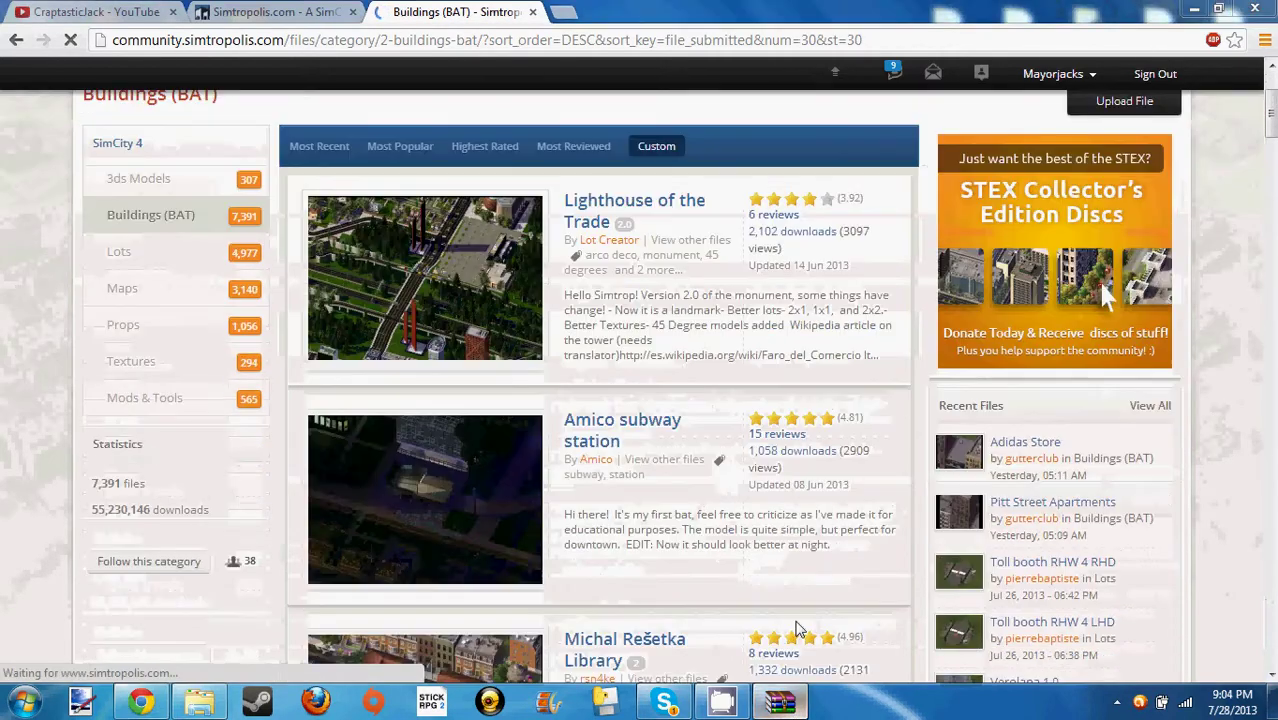
scroll(415, 323, down, 3)
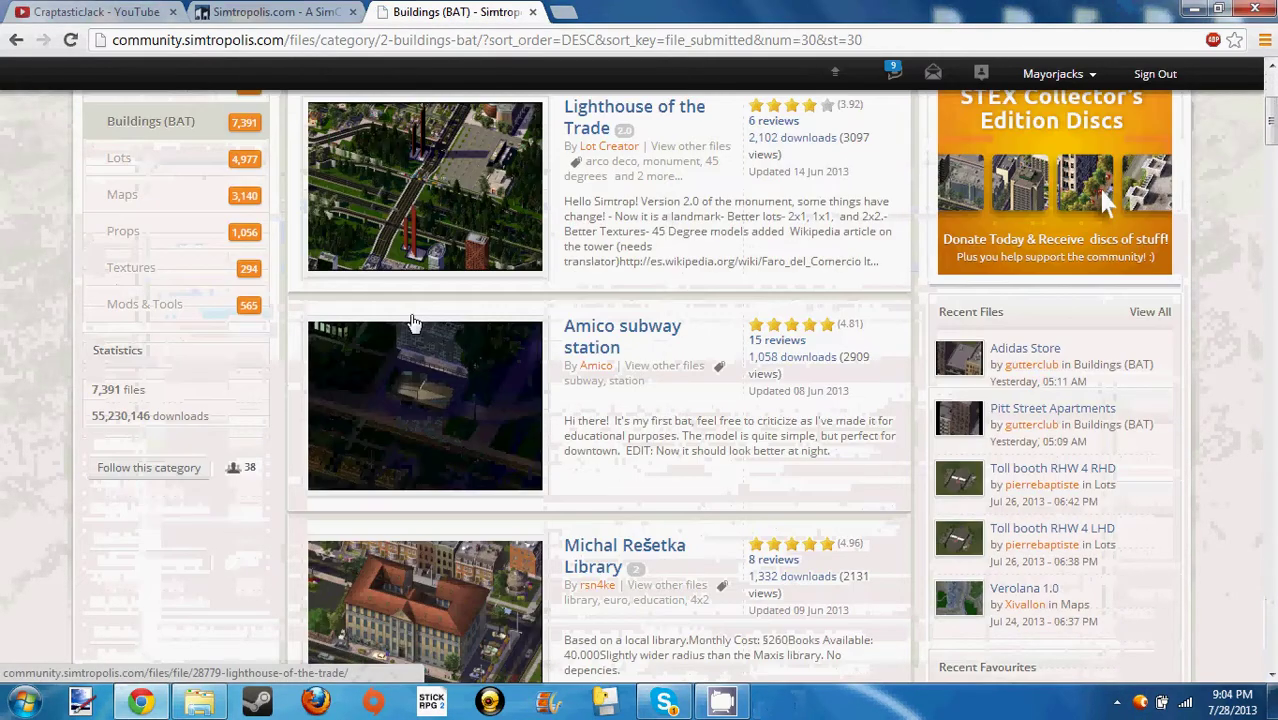
scroll(415, 323, down, 12)
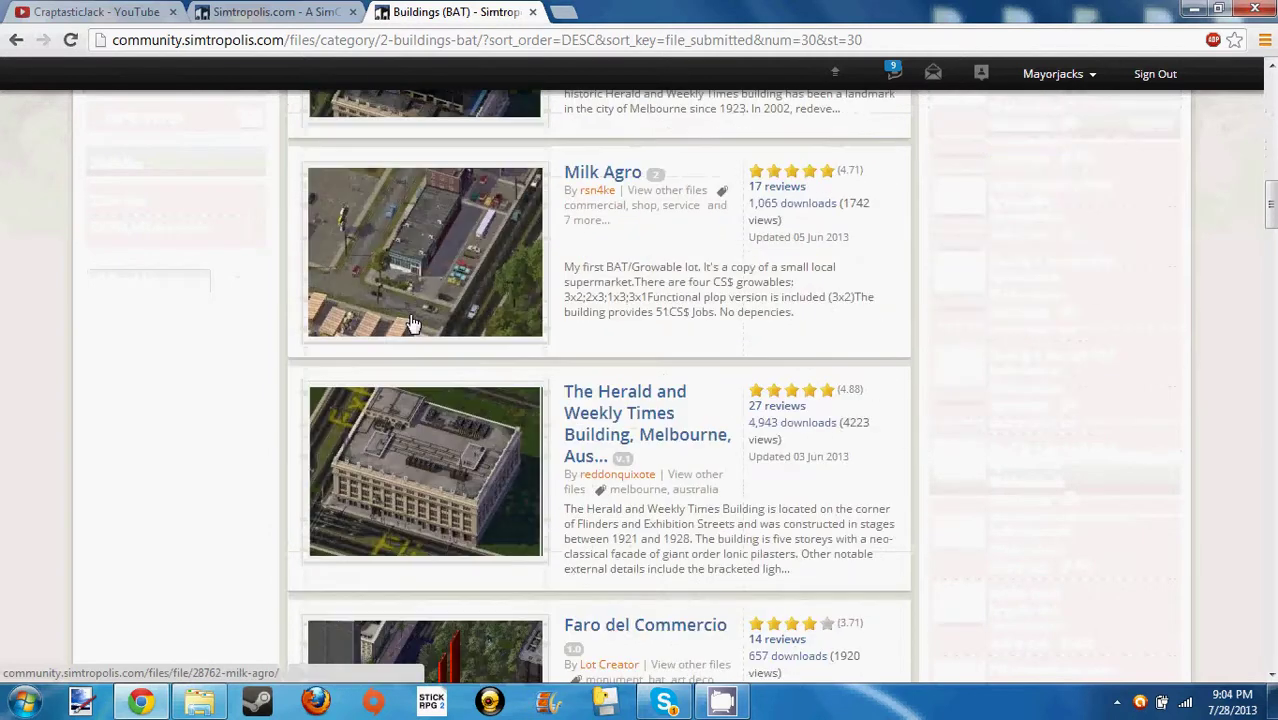
scroll(413, 323, down, 8)
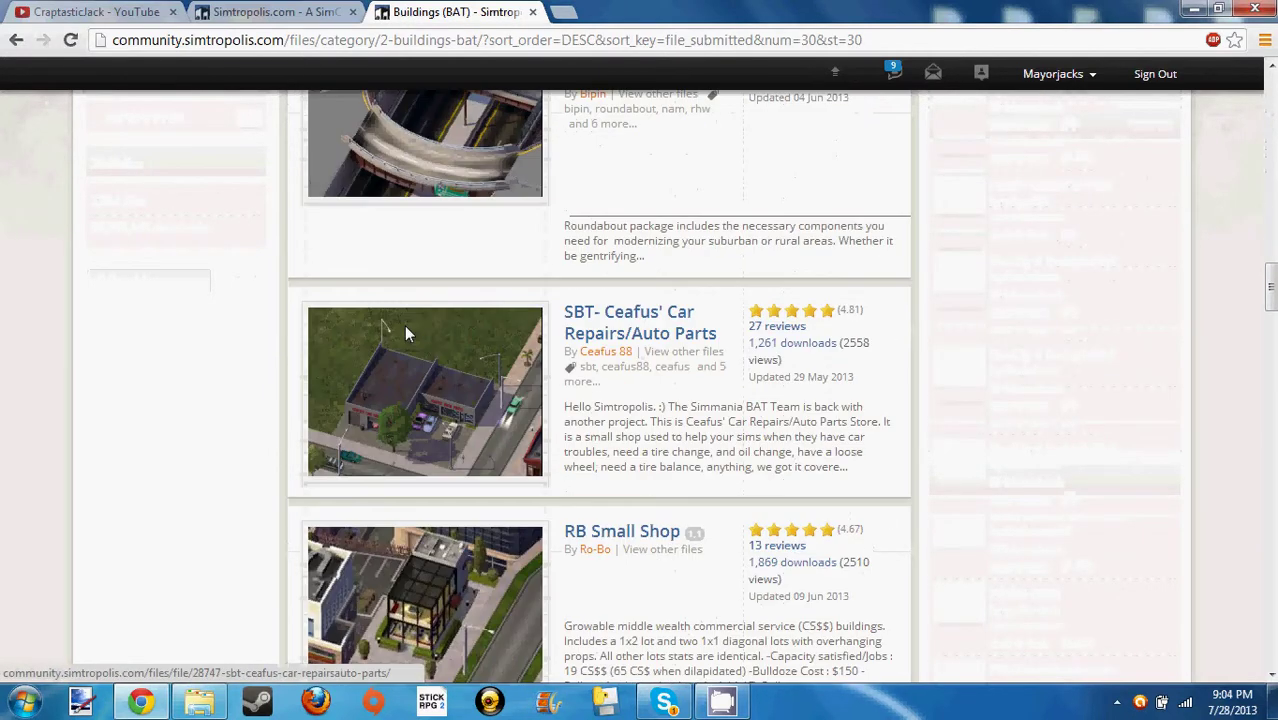
scroll(409, 333, down, 15)
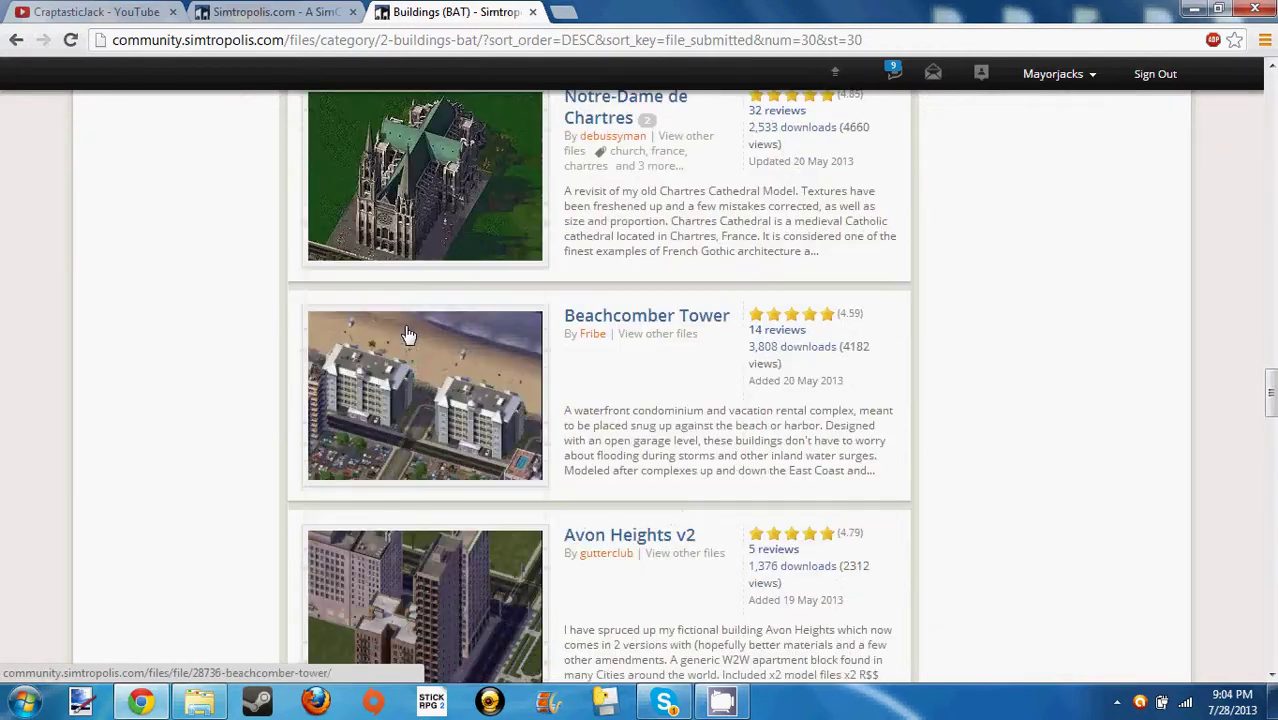
scroll(410, 333, down, 5)
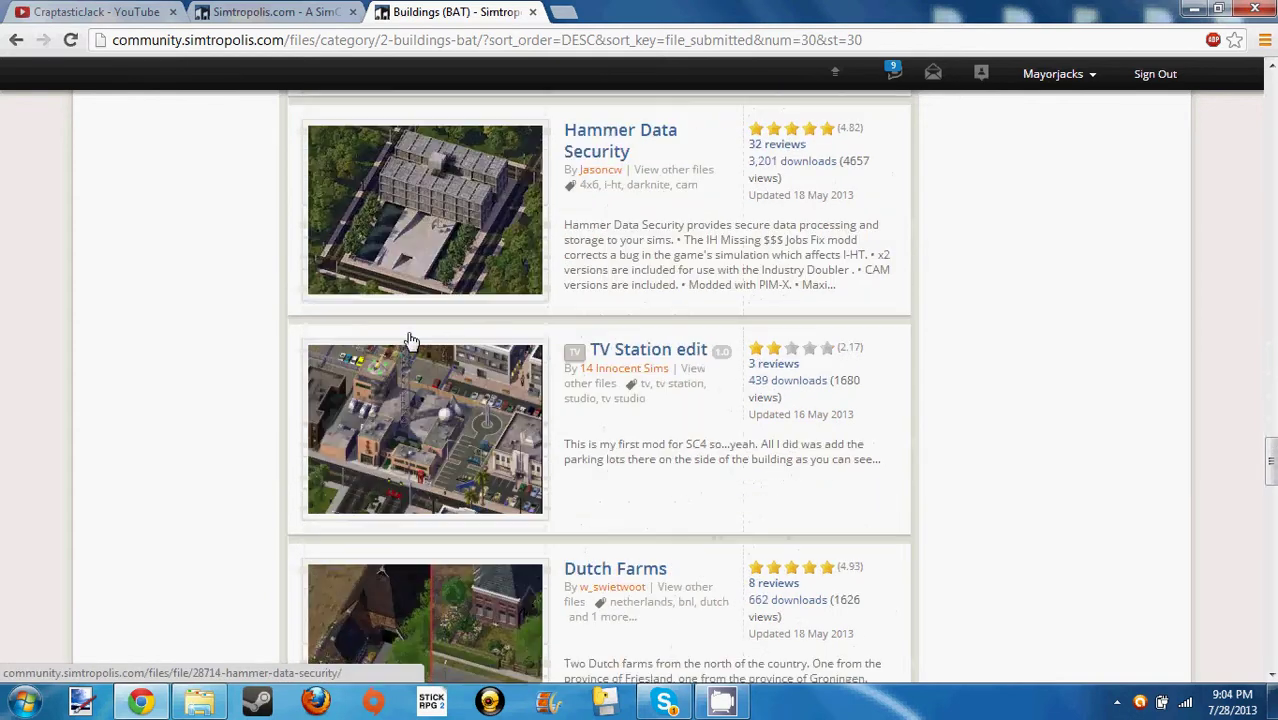
Bring up the DK35 Bank of America Center, Los Angeles, CA file page in a new tab.
scroll(409, 320, up, 3)
right_click(418, 290)
click(451, 302)
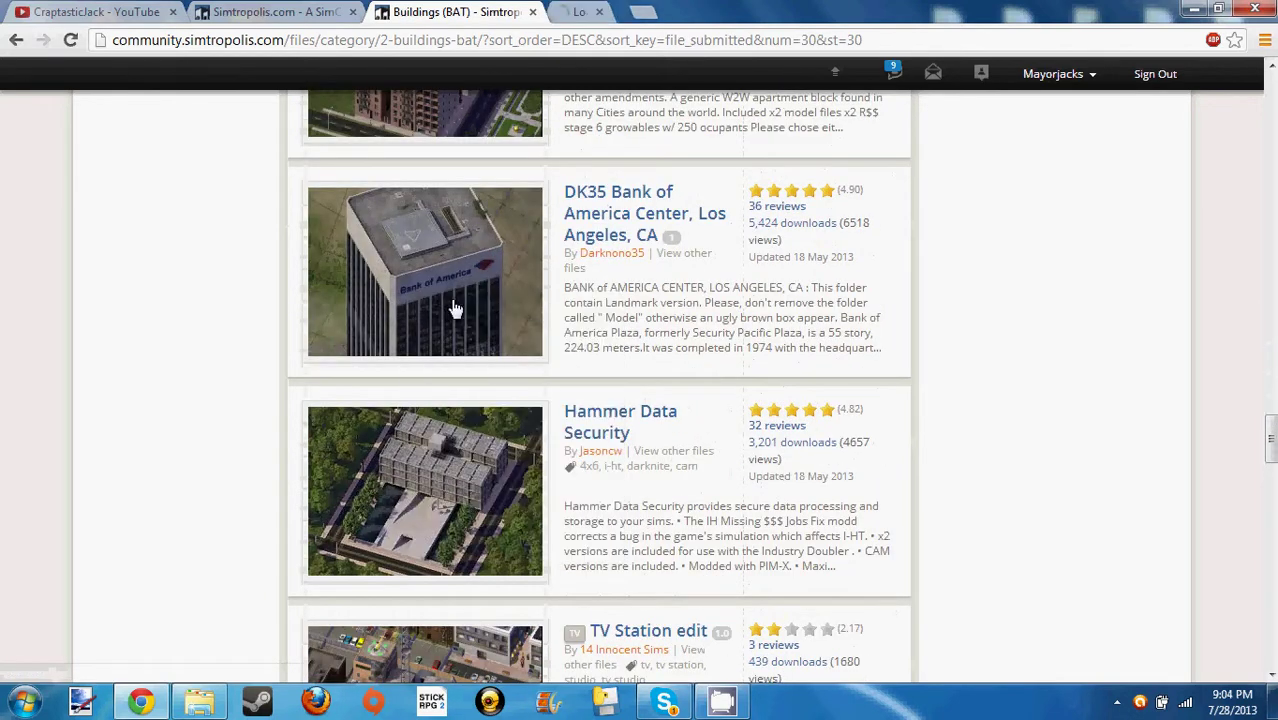
click(597, 11)
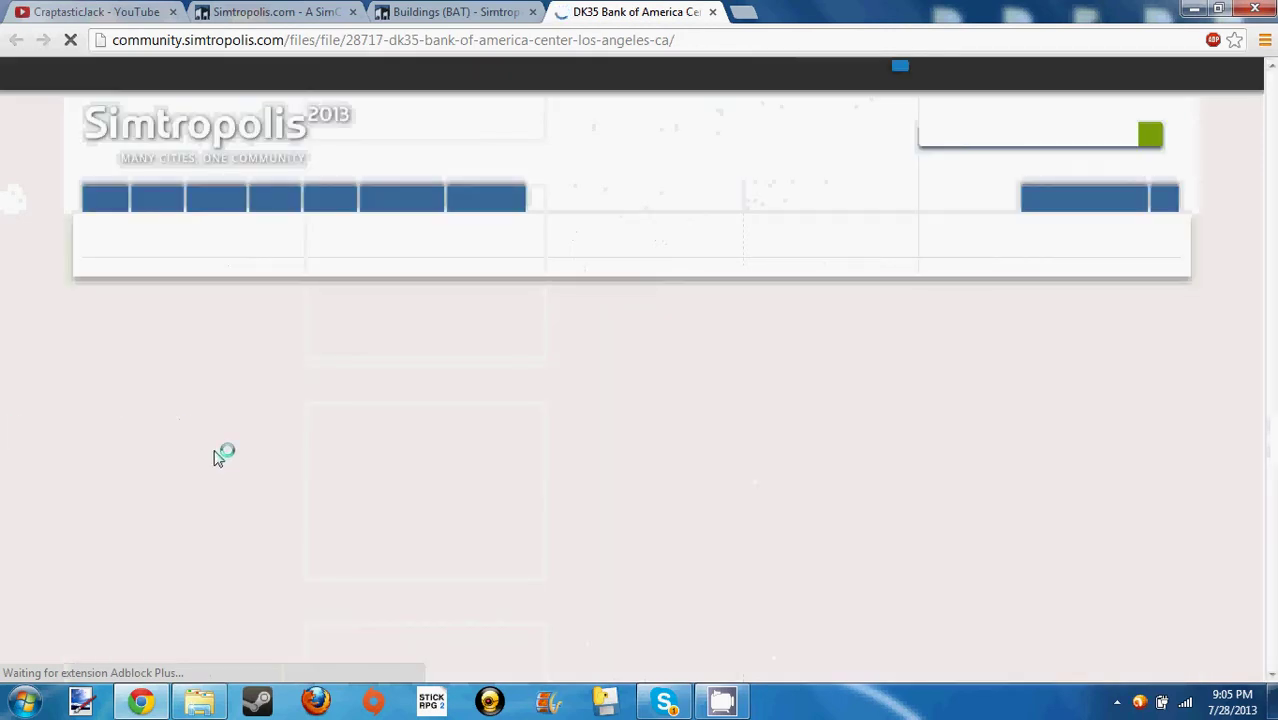
Check the dependencies listed in the Bank of America Center description, marking the Simfox darknite mod and the Pedestrian Mall Connector.
scroll(218, 457, down, 2)
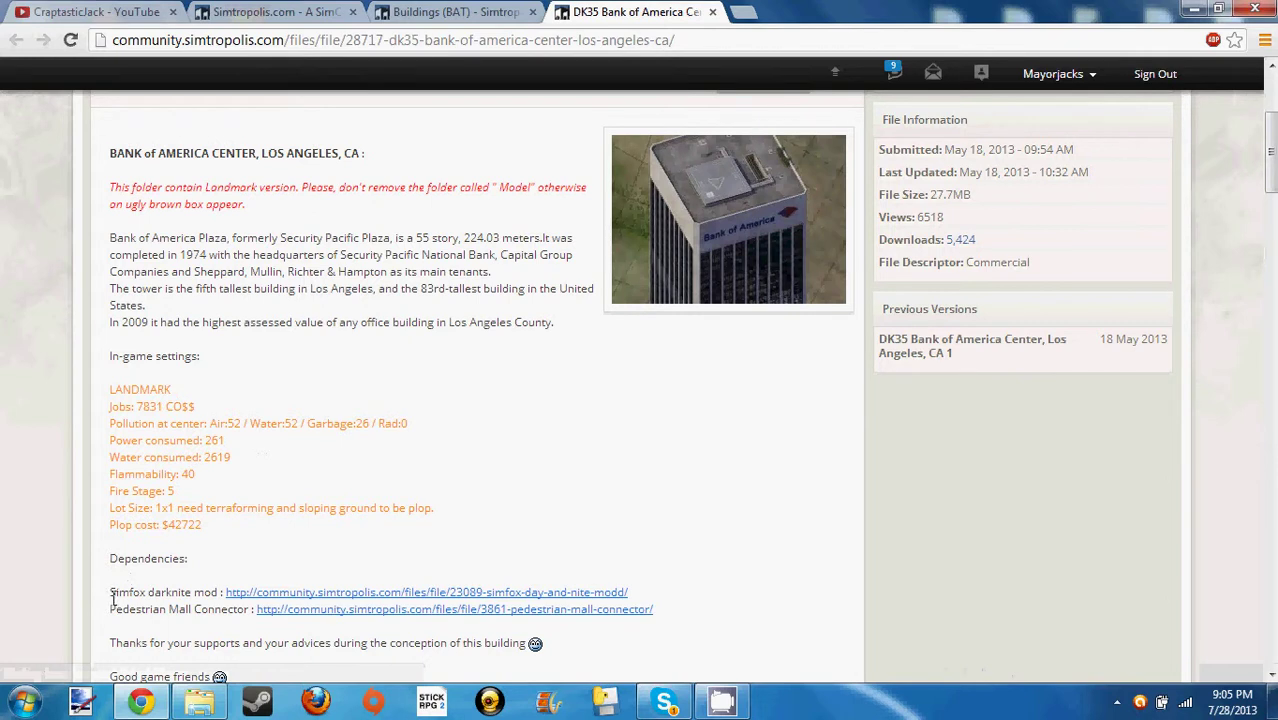
drag(109, 597, 216, 586)
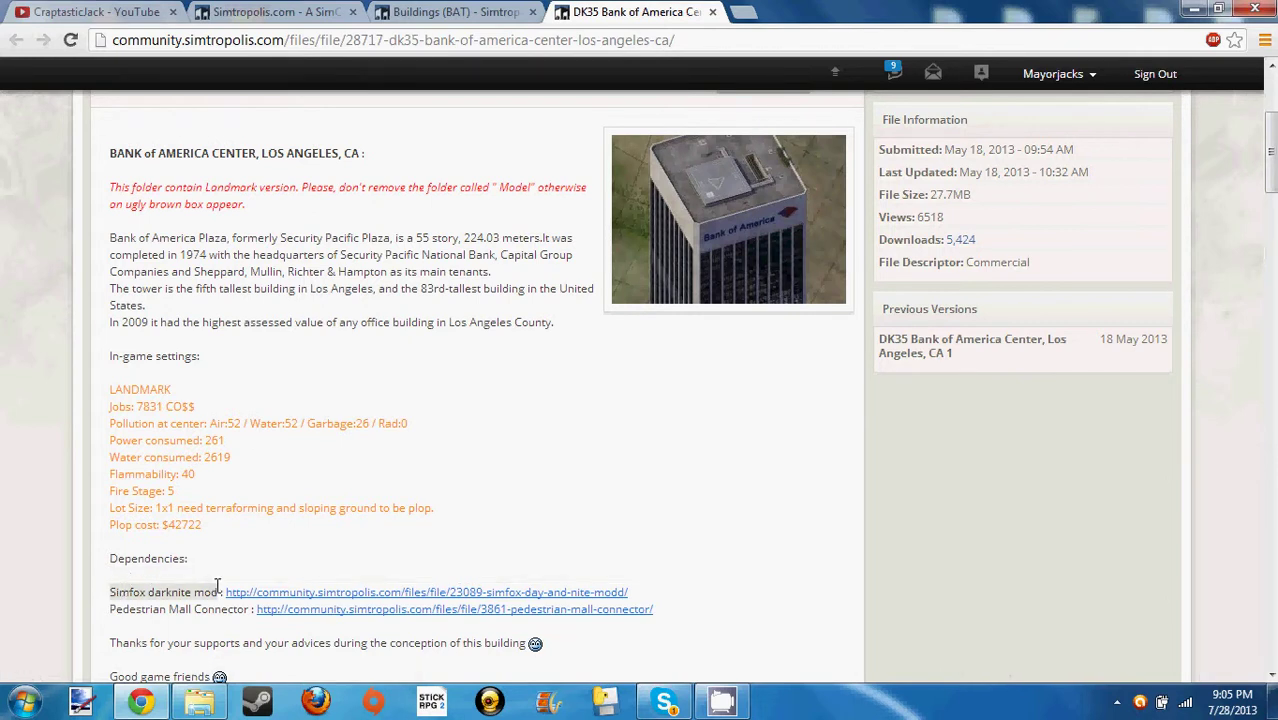
click(252, 547)
scroll(252, 547, down, 1)
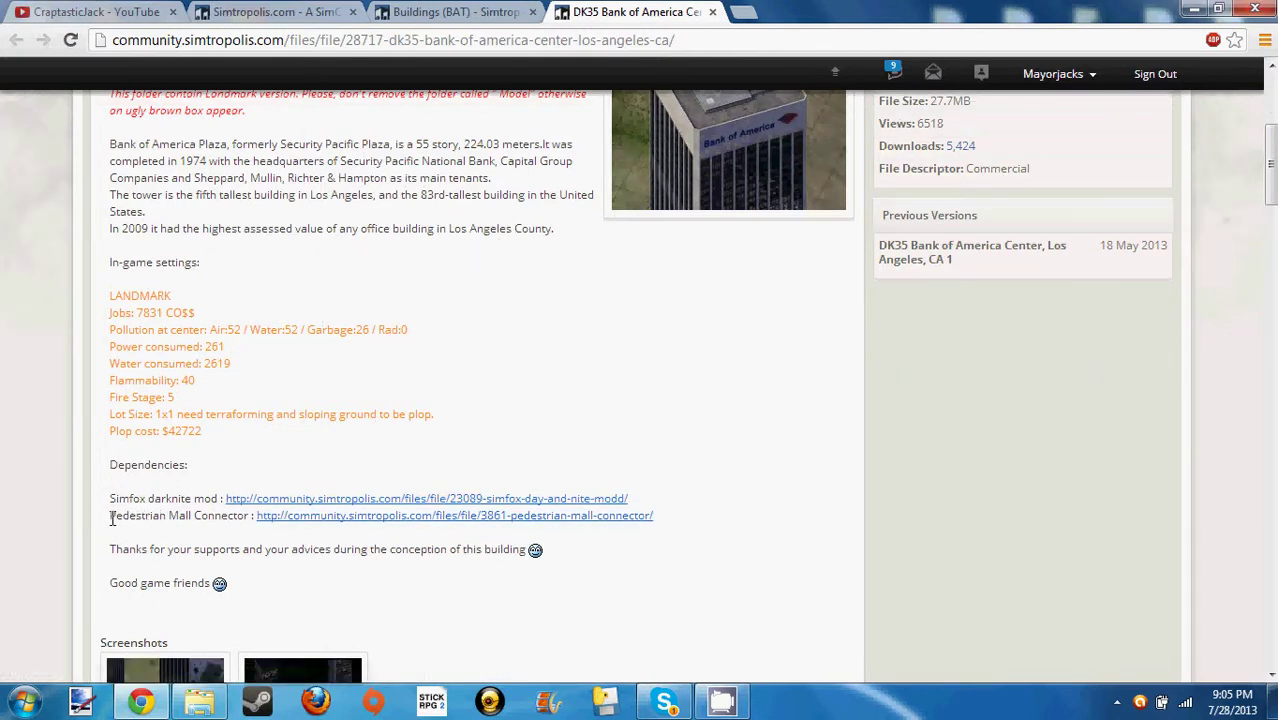
drag(110, 518, 250, 521)
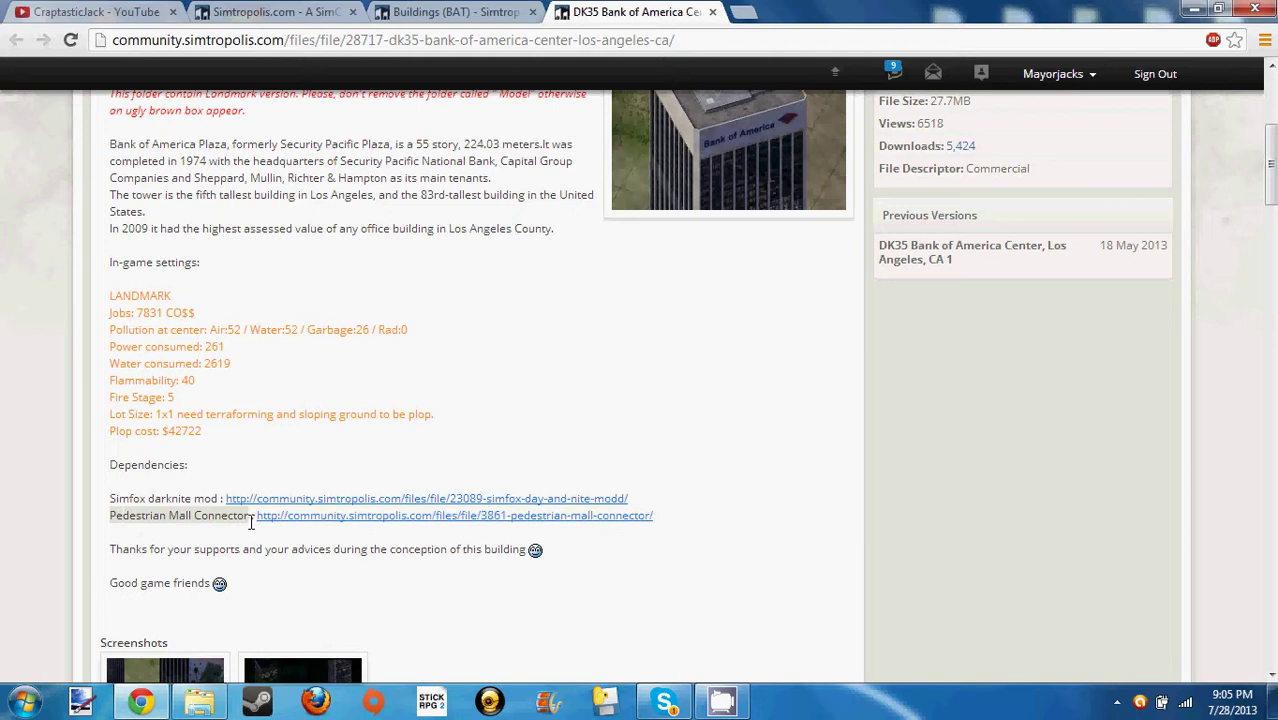
click(252, 535)
scroll(673, 536, up, 5)
scroll(373, 430, down, 6)
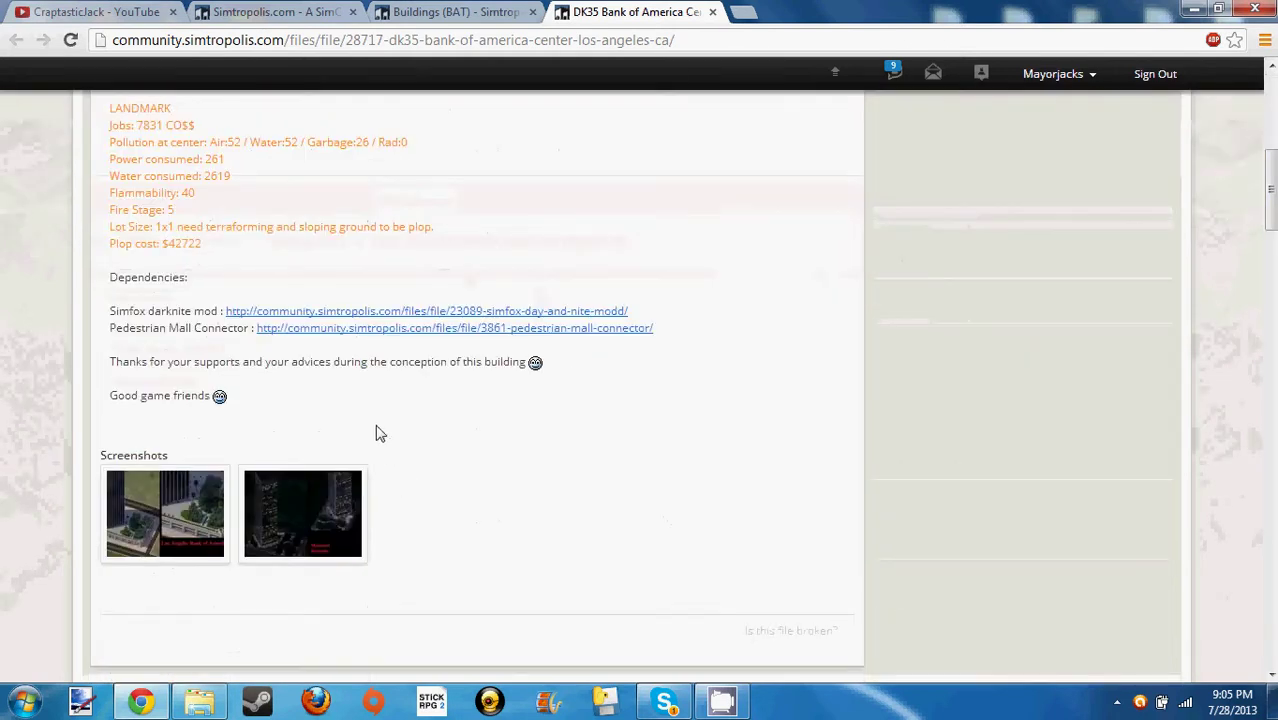
Bring up the Pedestrian Mall Connector dependency's file page in a new tab.
right_click(347, 336)
click(420, 340)
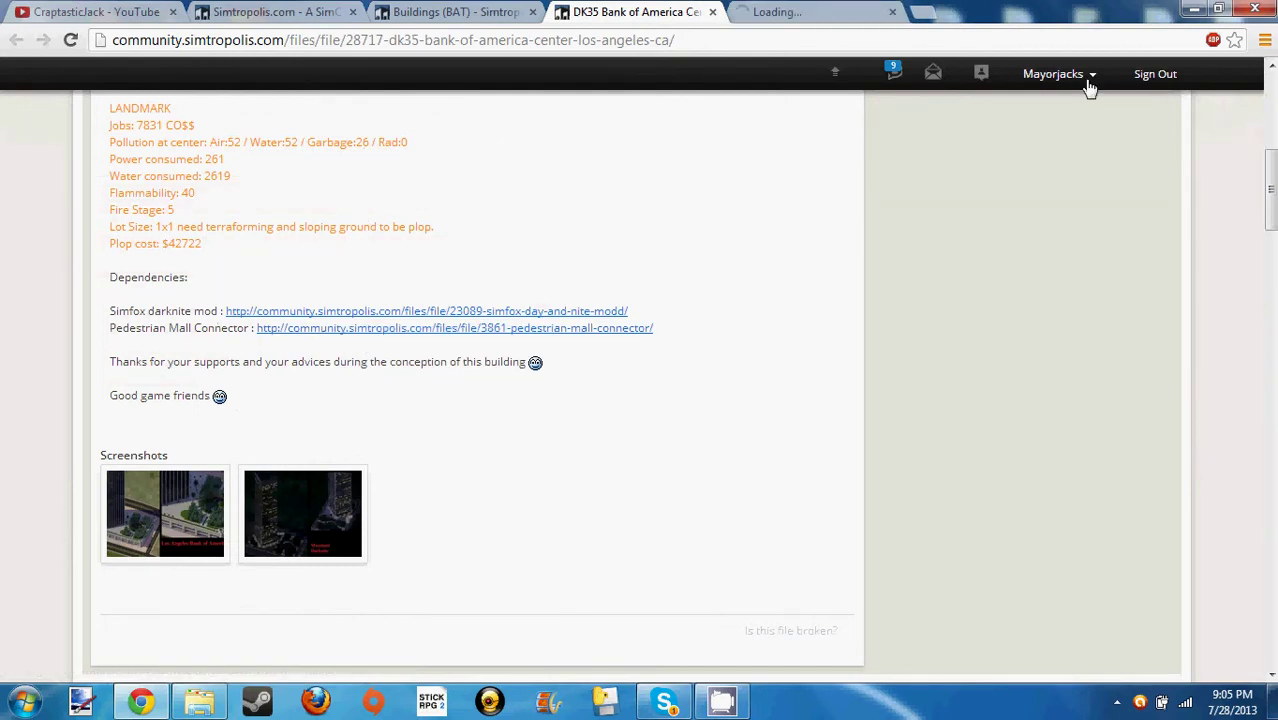
click(818, 13)
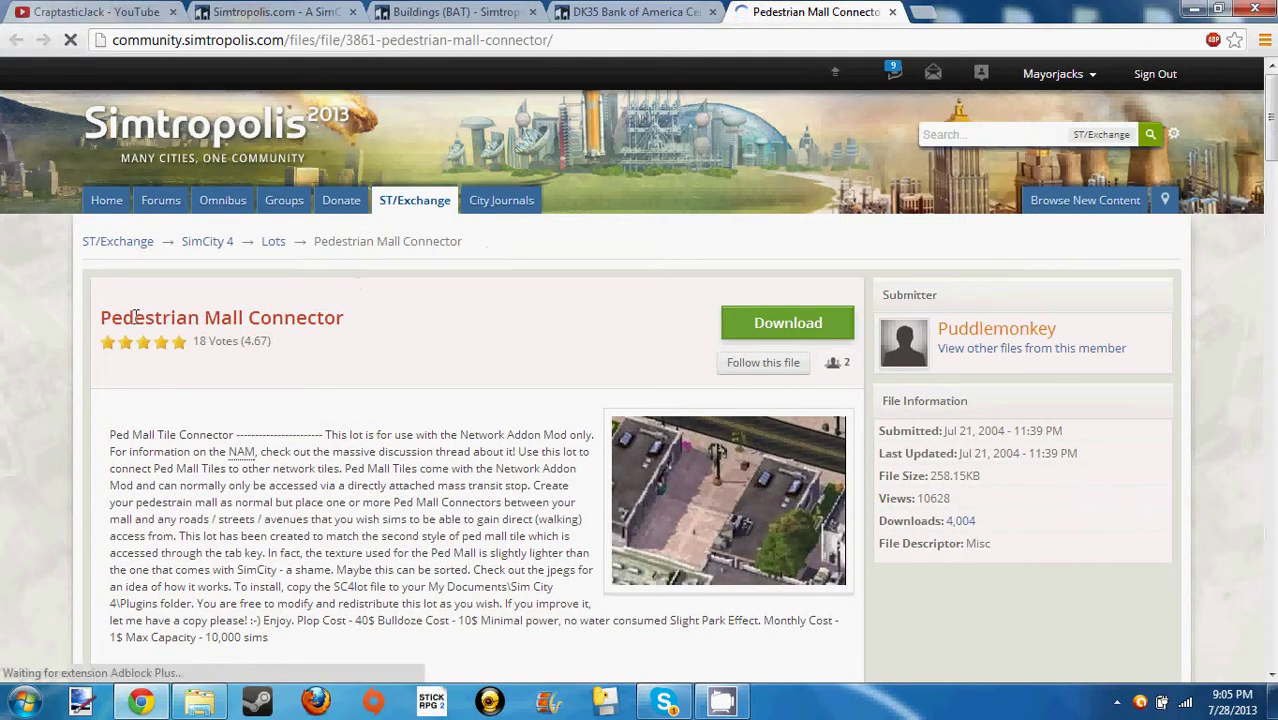
Read through the Pedestrian Mall Connector's description and screenshots, and download the file.
drag(101, 318, 353, 318)
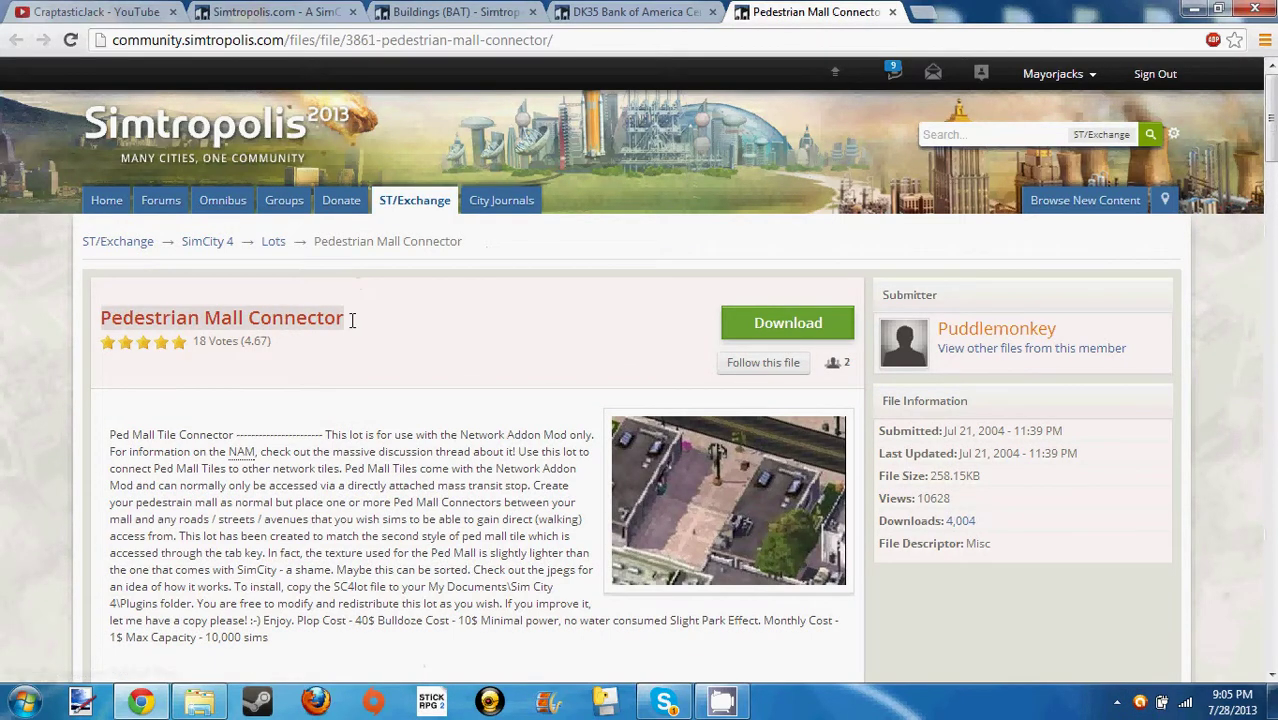
scroll(455, 352, down, 3)
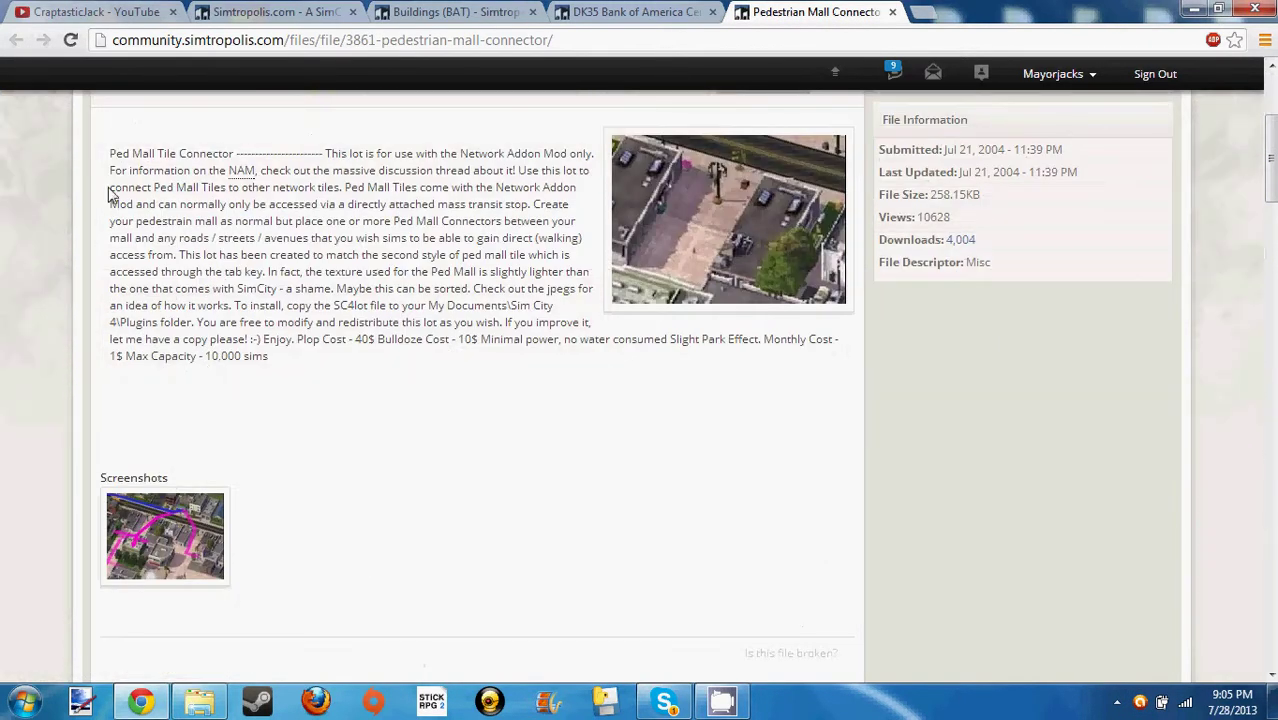
drag(153, 155, 568, 348)
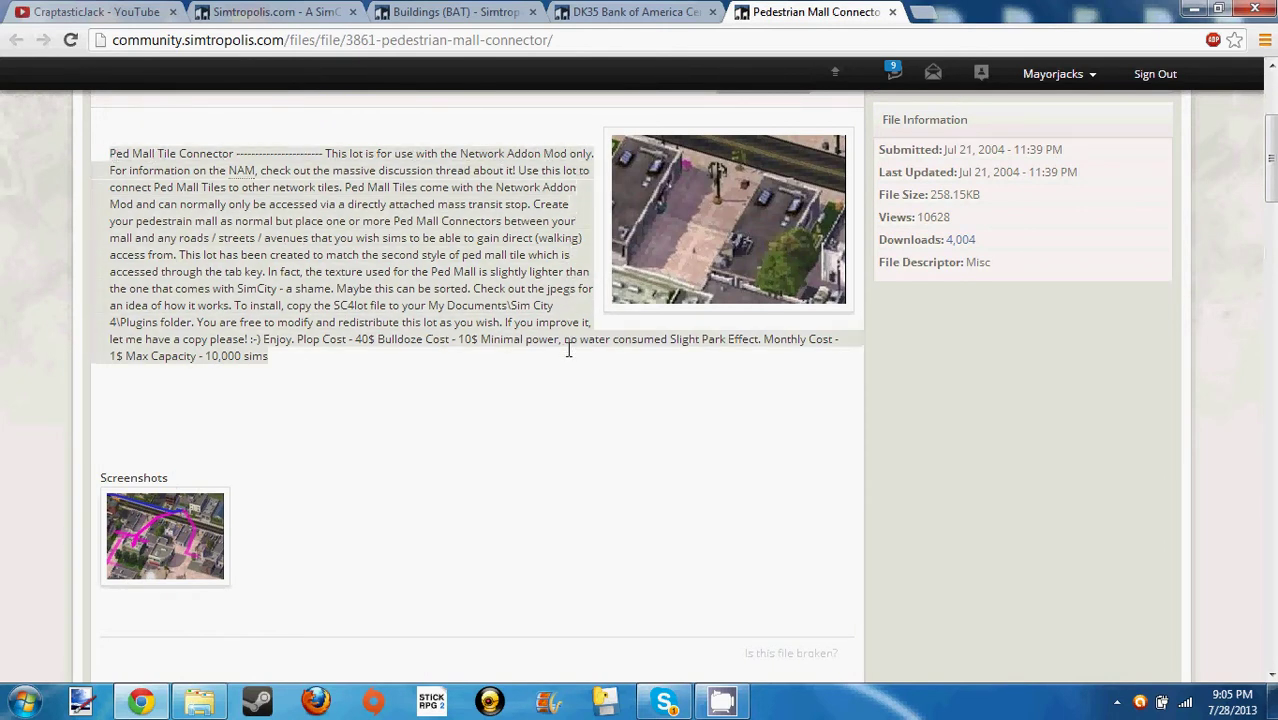
scroll(524, 468, down, 3)
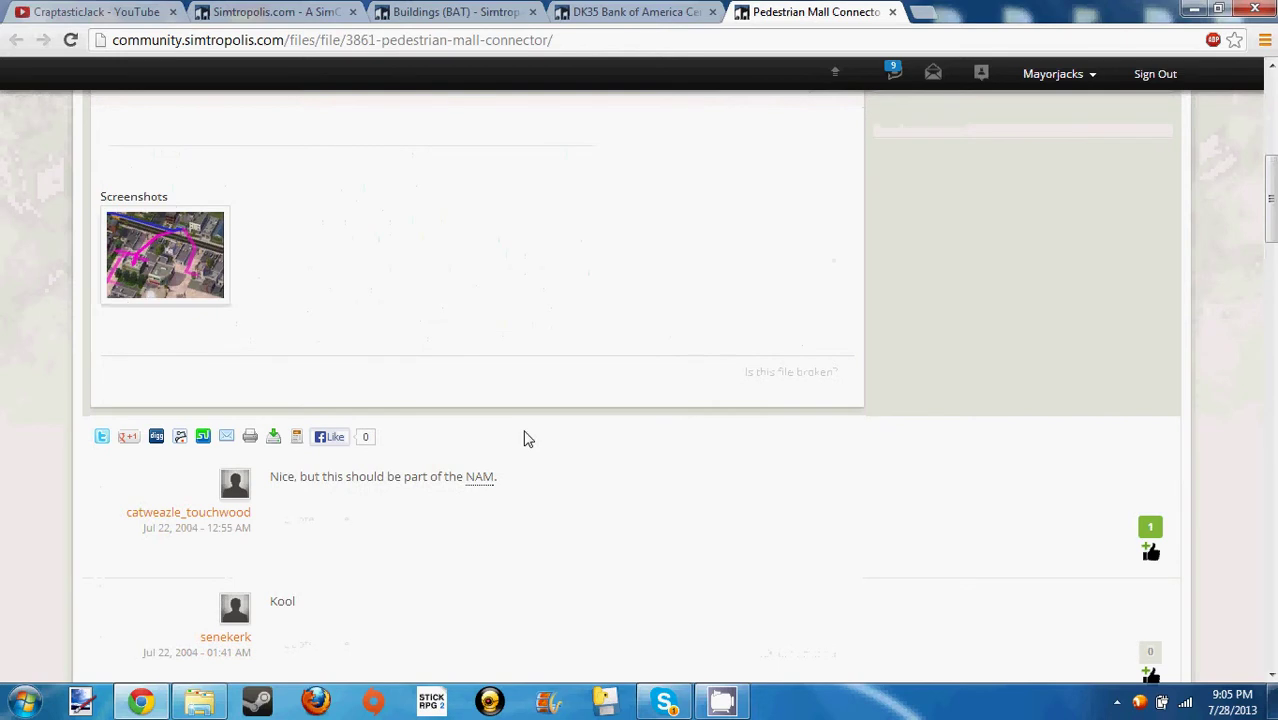
scroll(565, 365, up, 5)
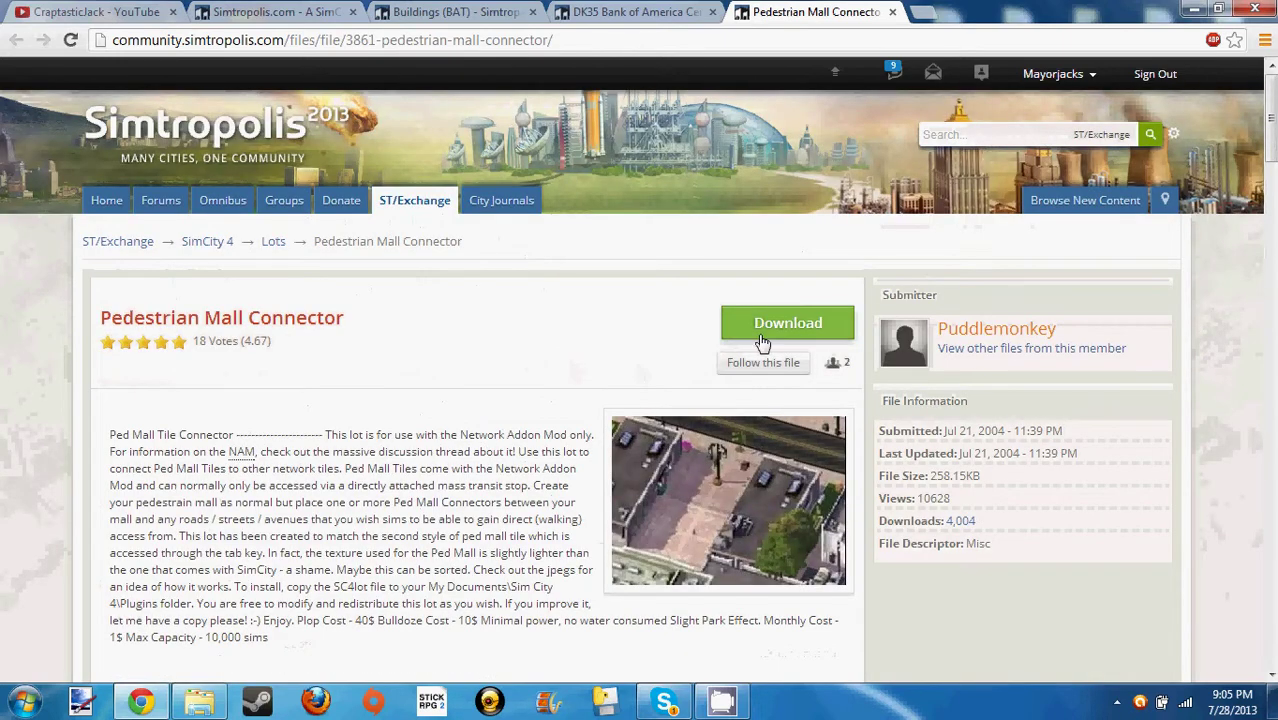
click(762, 336)
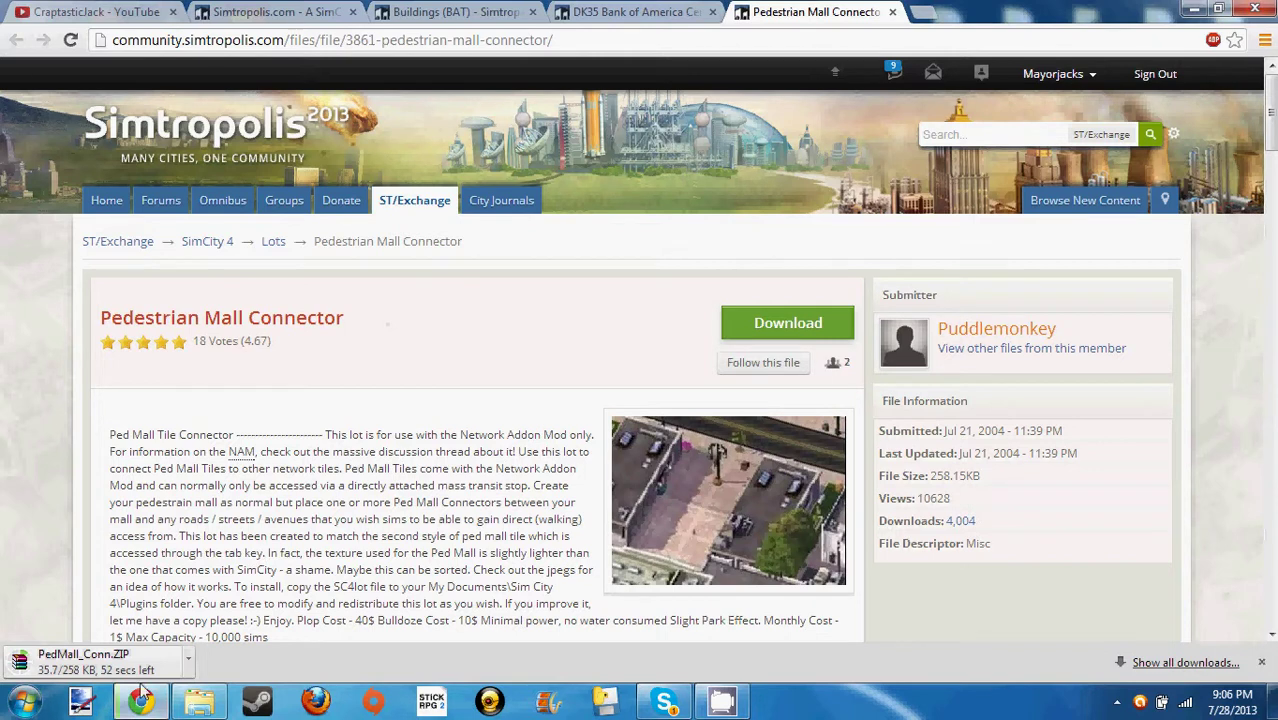
Return to the DK35 Bank of America Center page and open its list of downloadable files.
click(705, 11)
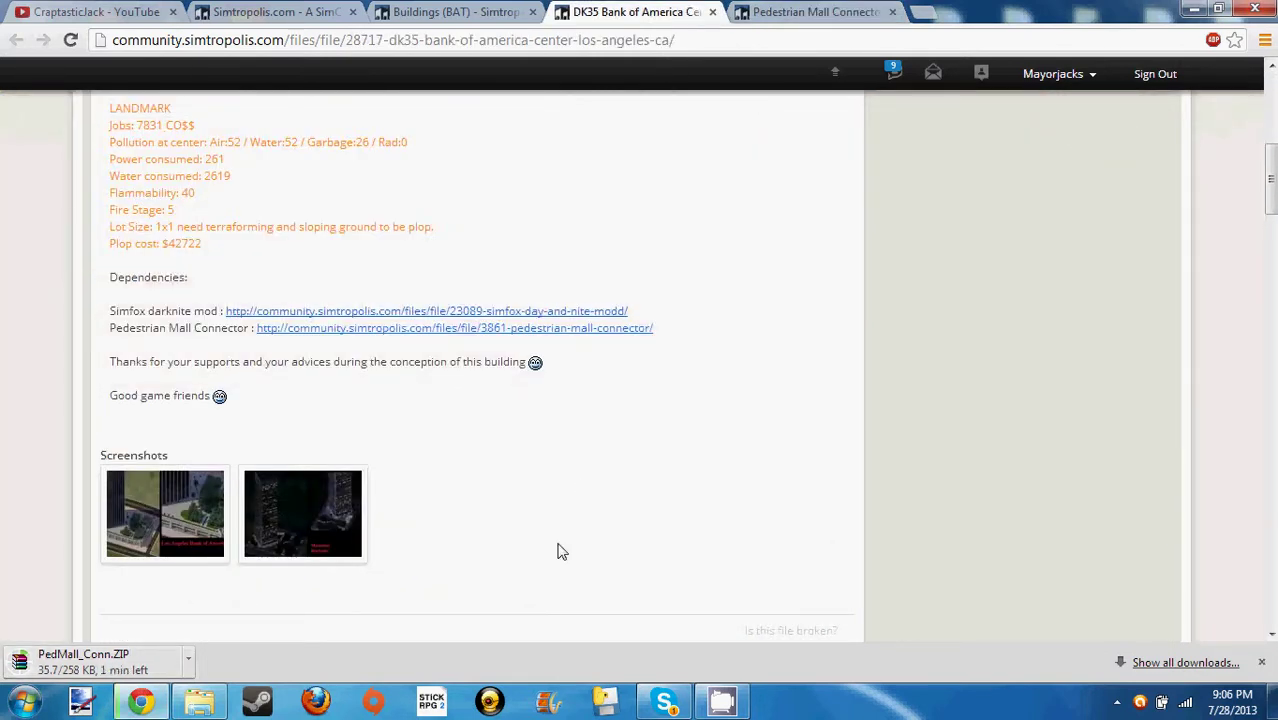
scroll(560, 551, up, 6)
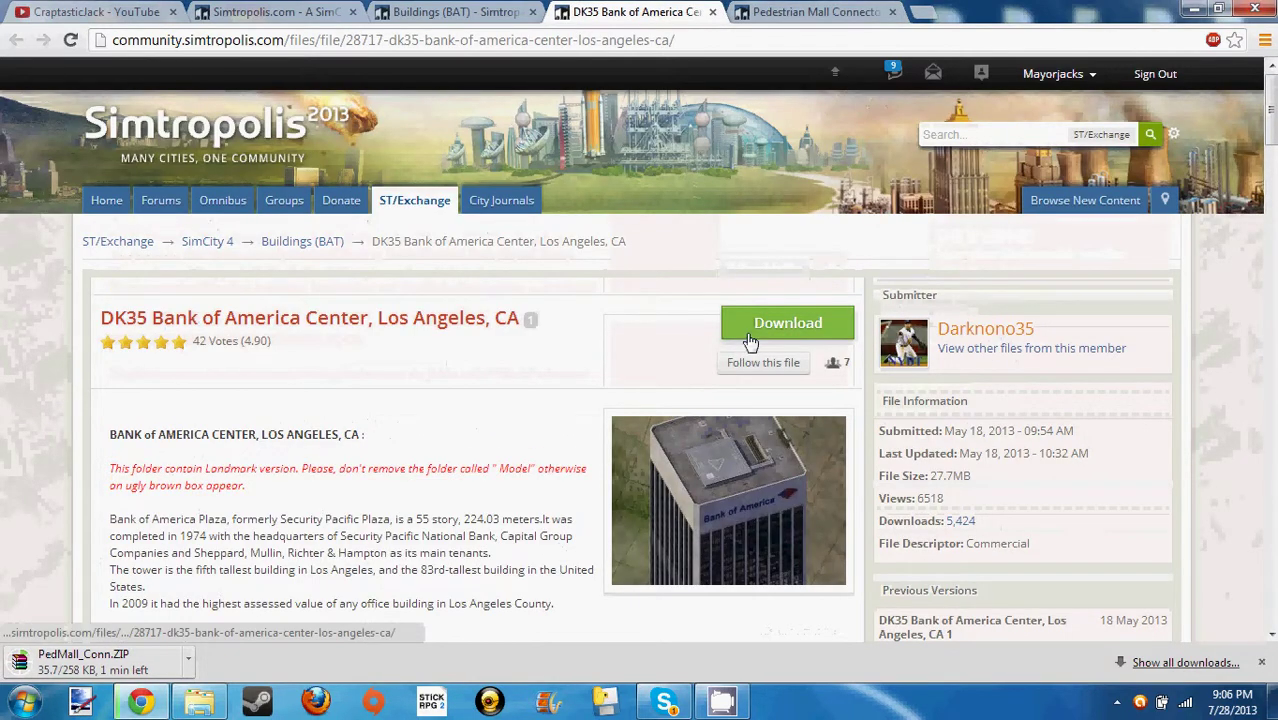
click(750, 342)
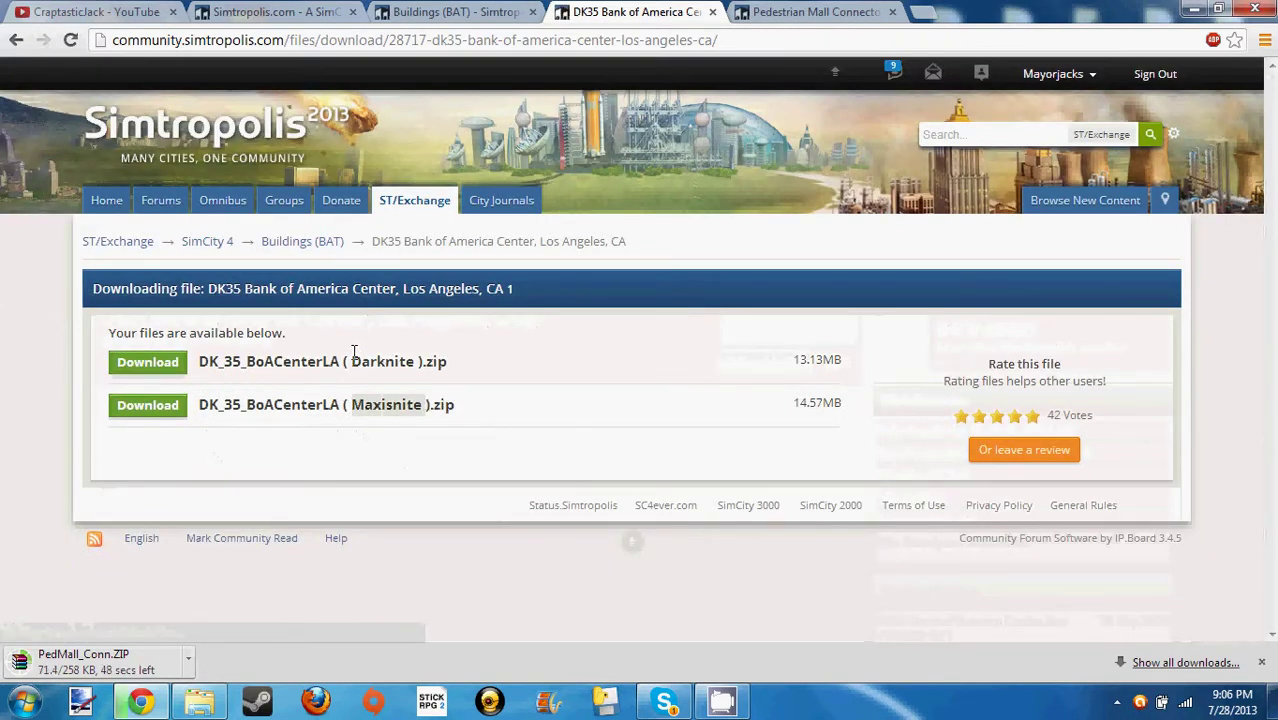
Compare the Darknite and Maxisnite versions of the building and download DK_35_BoACenterLA ( Darknite ).zip.
drag(354, 352, 418, 362)
click(352, 405)
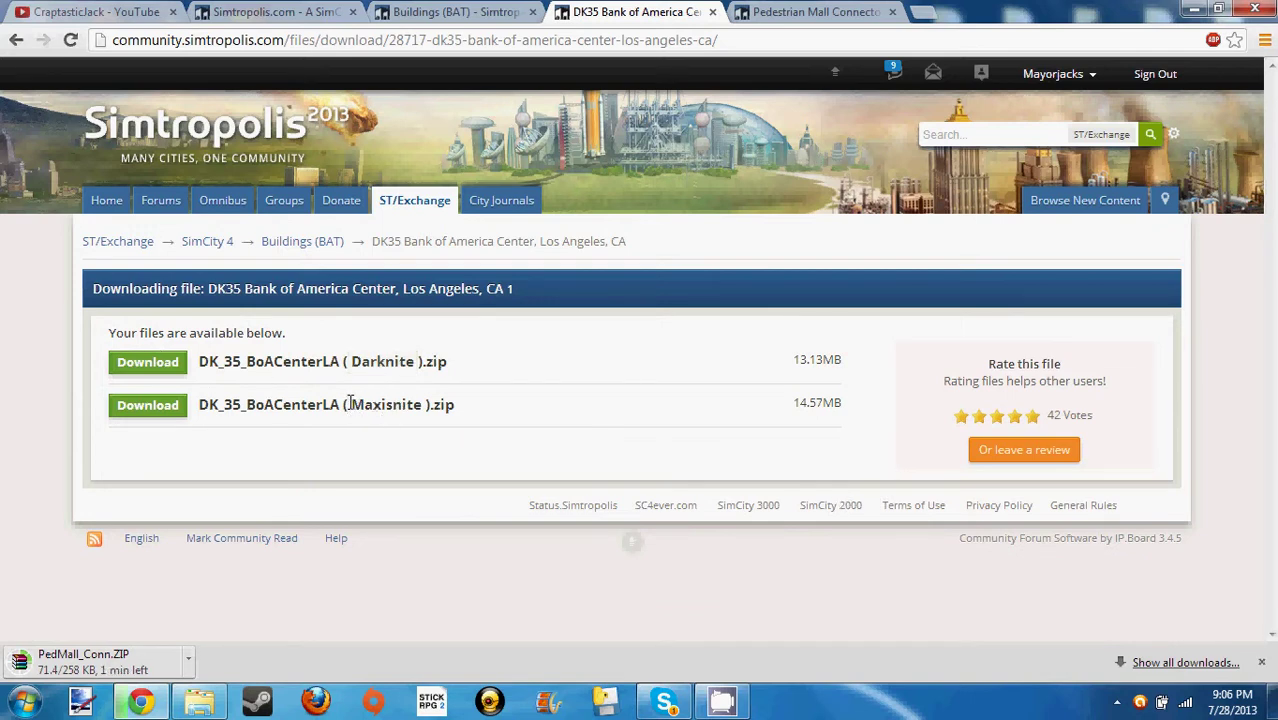
drag(358, 400, 420, 398)
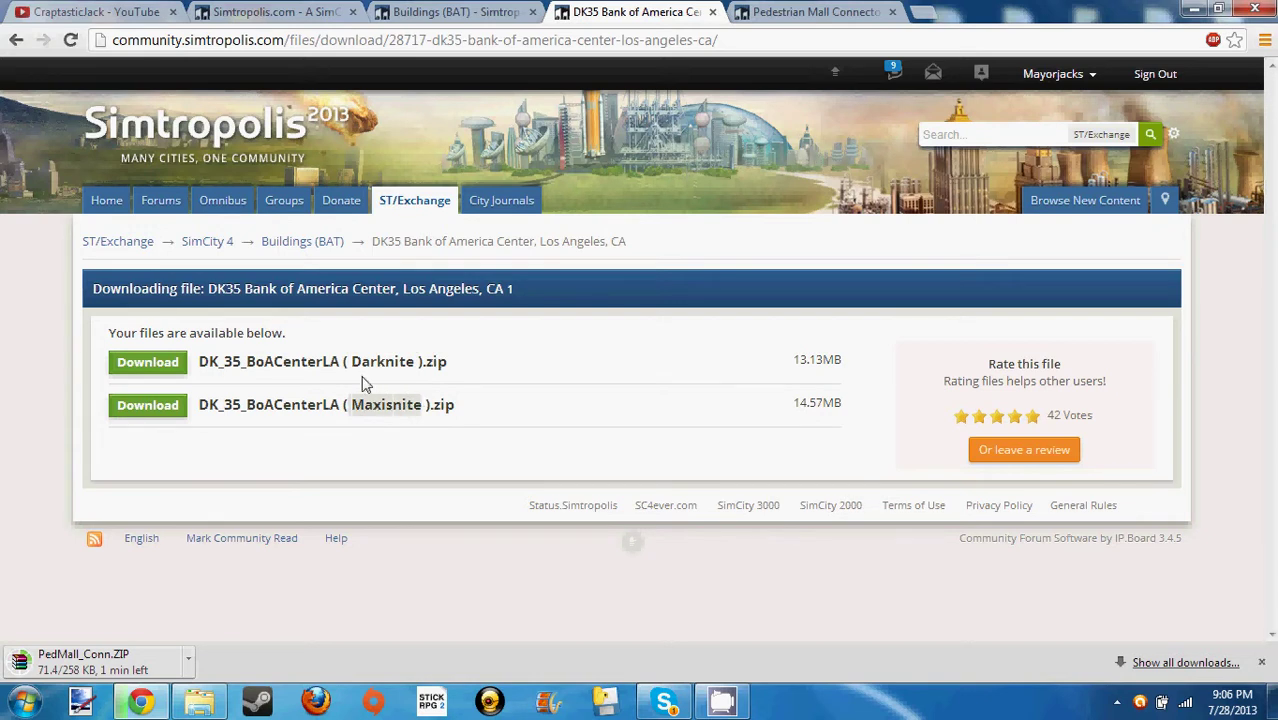
drag(350, 352, 418, 362)
click(334, 362)
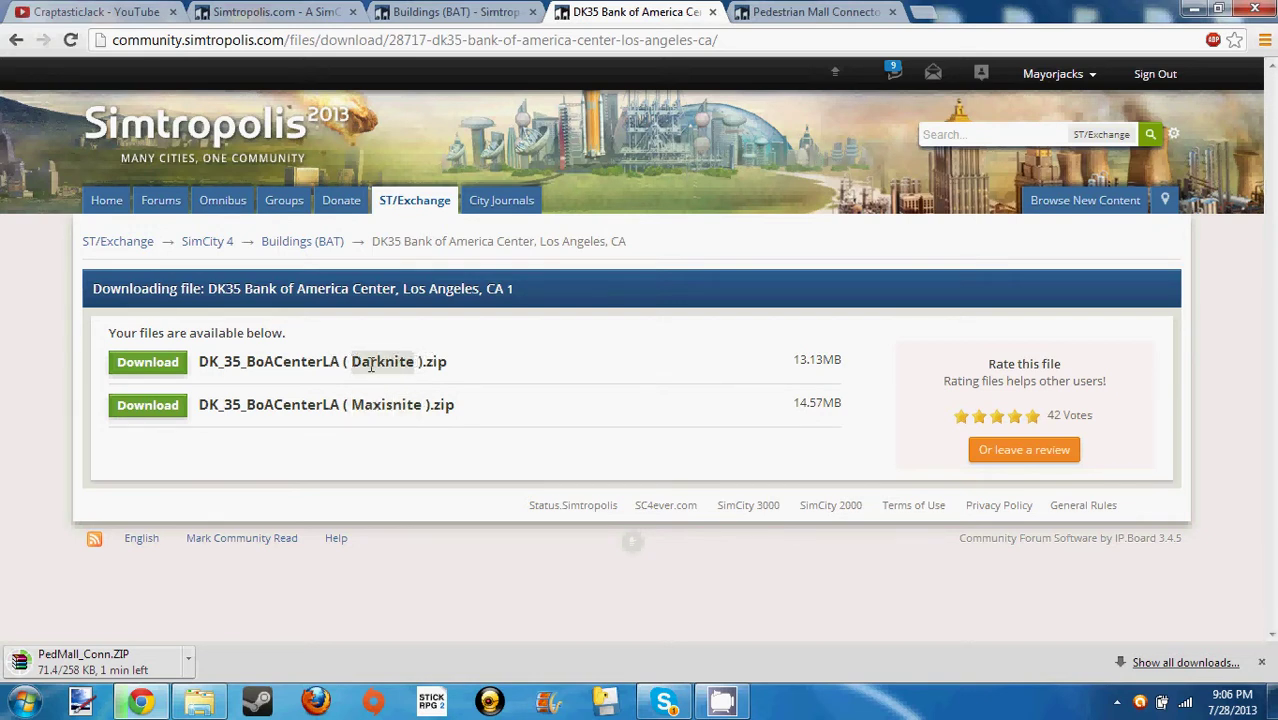
click(371, 365)
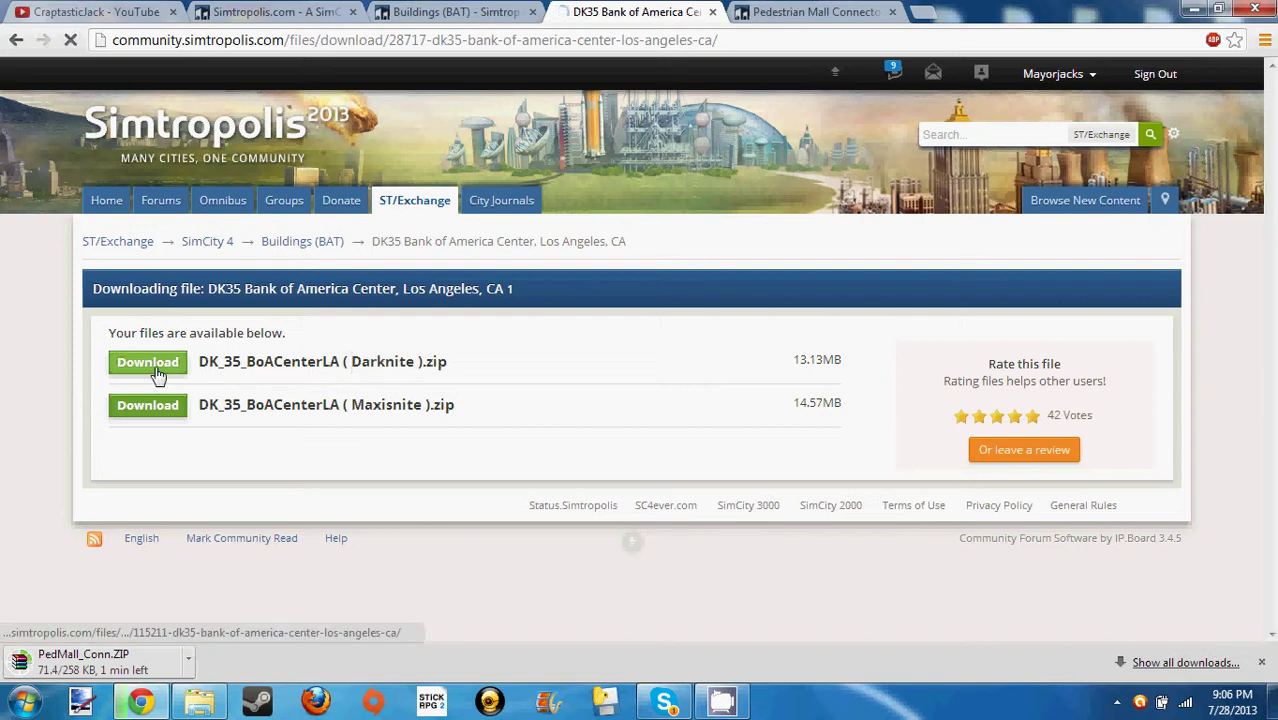
click(157, 372)
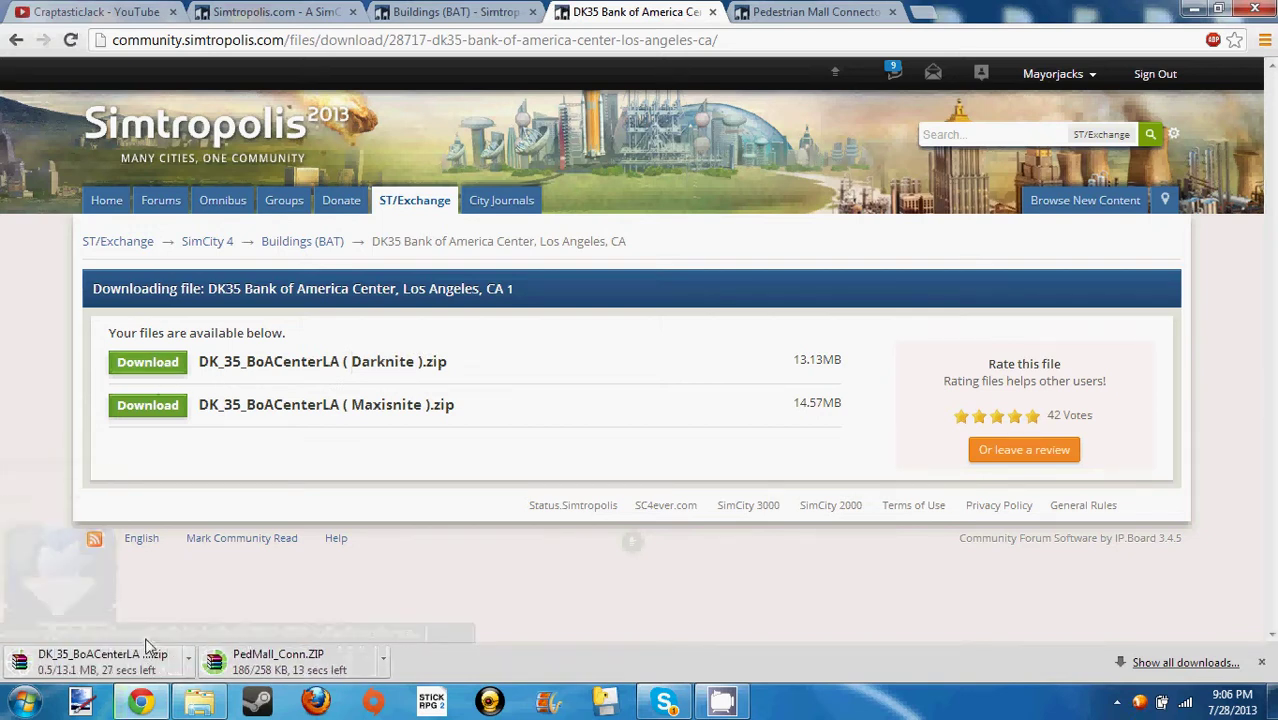
drag(352, 364, 411, 363)
click(558, 497)
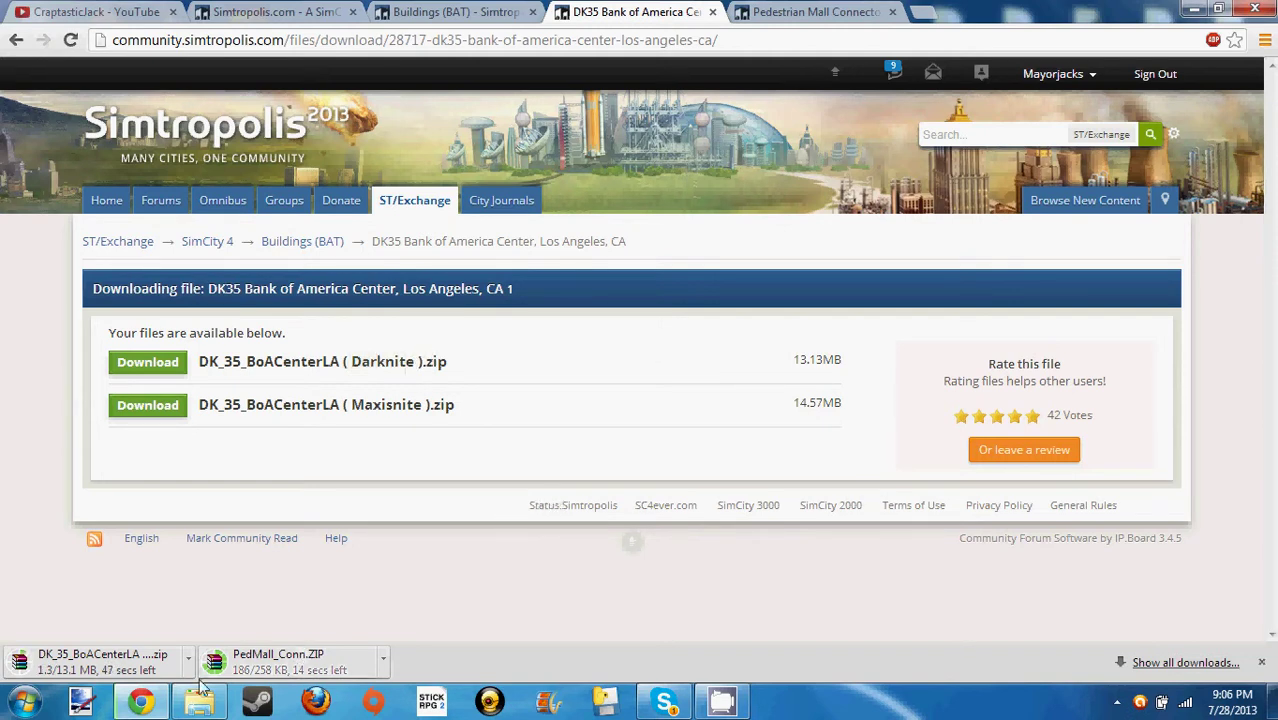
Switch to the Windows Explorer window and browse to Program Files (x86) on Local Disk (C:).
mouse_move(205, 703)
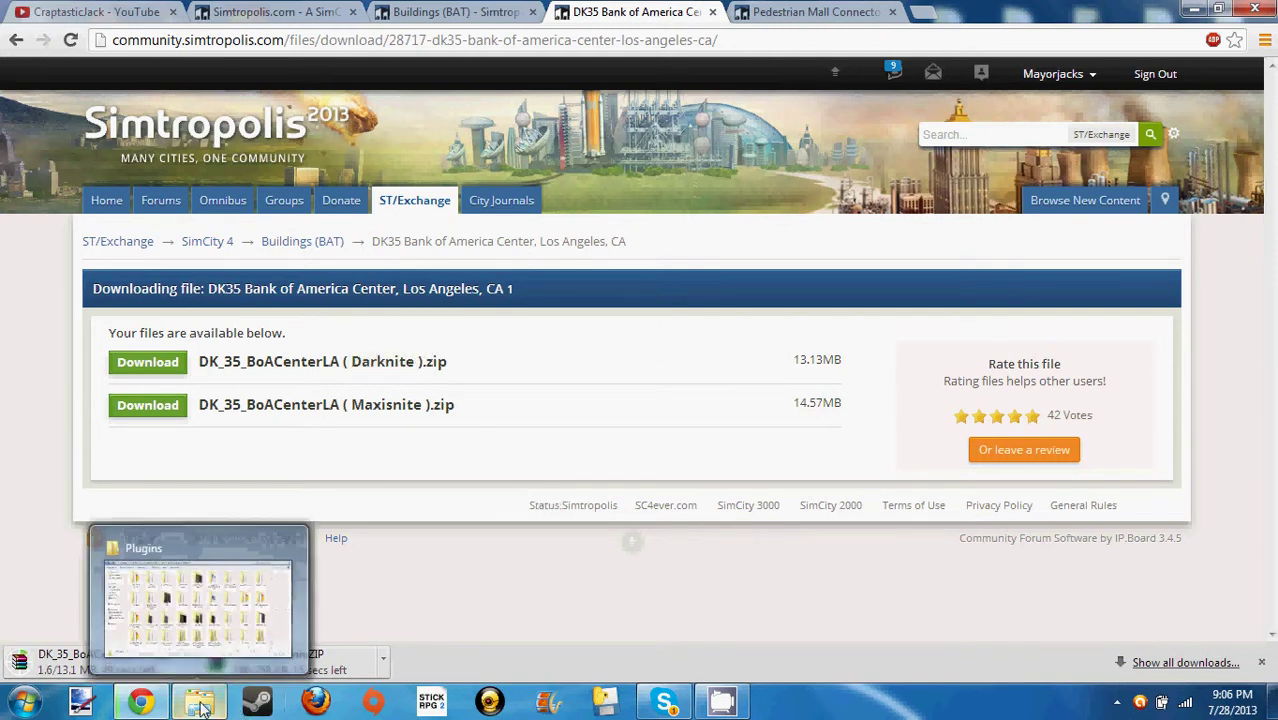
click(190, 605)
click(90, 360)
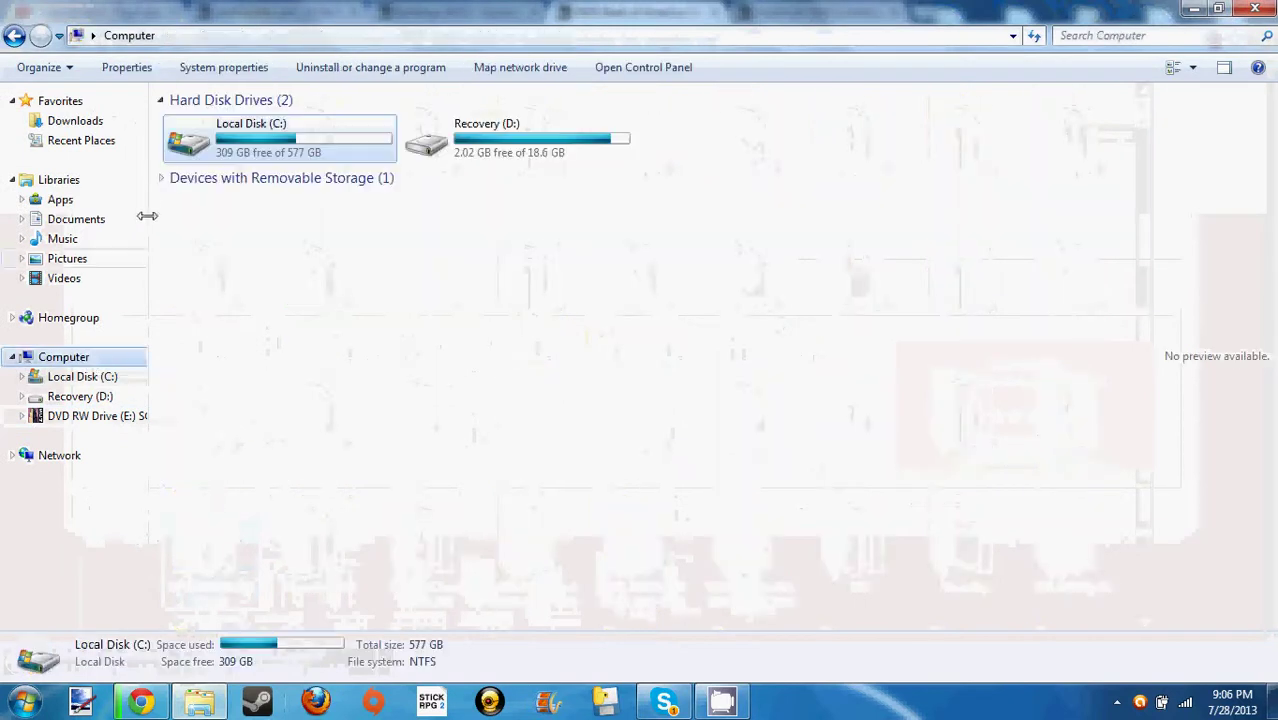
double_click(198, 150)
double_click(238, 218)
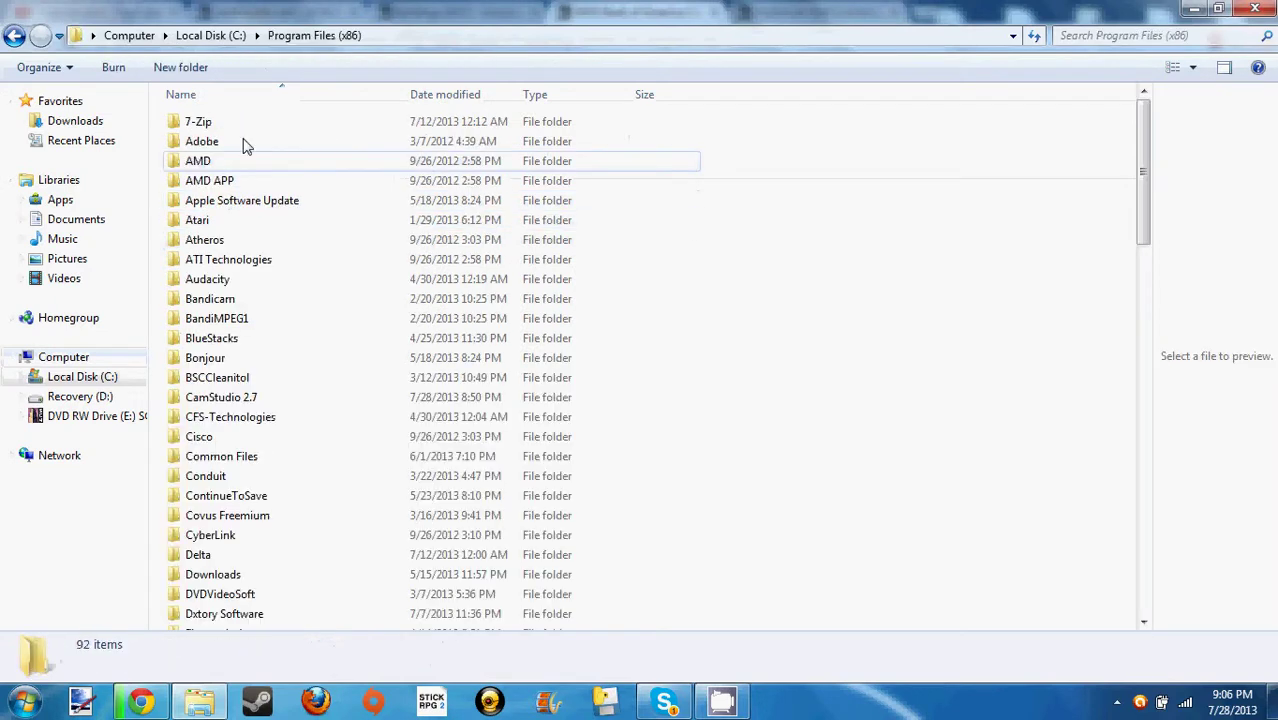
Find the Maxis folder in Program Files (x86) and open its SimCity 4 Deluxe folder.
scroll(237, 350, down, 7)
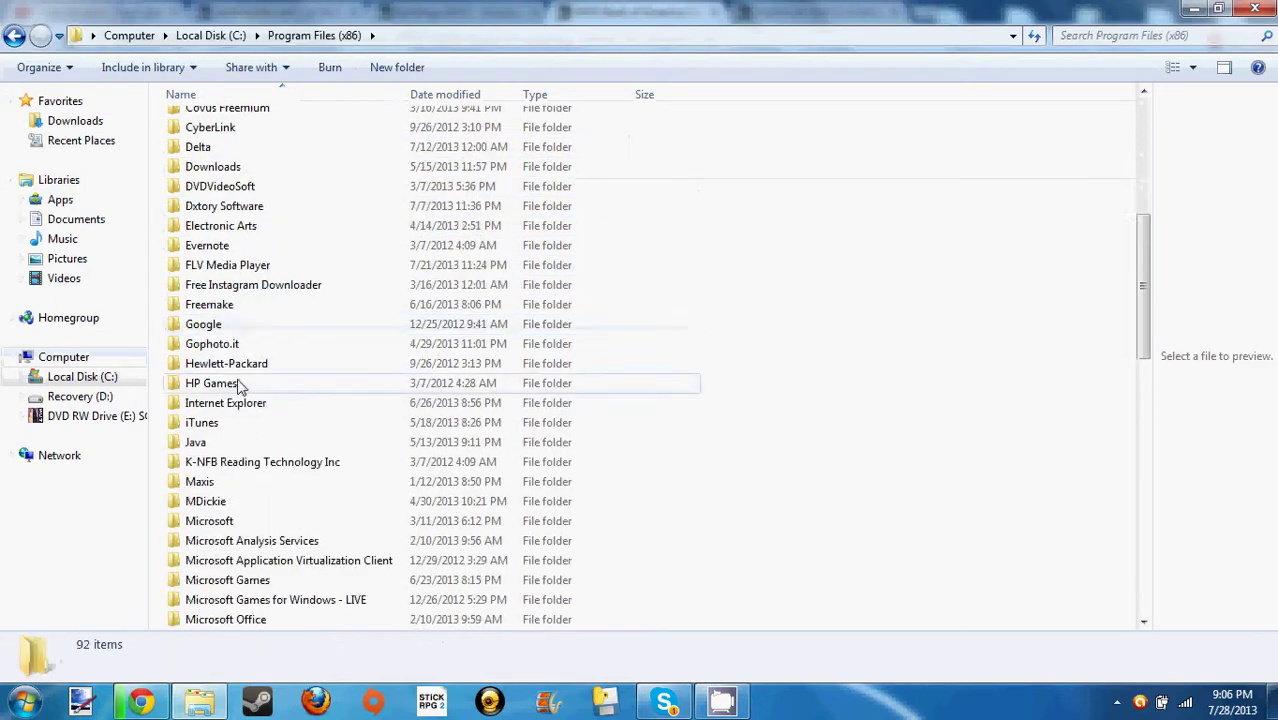
double_click(213, 518)
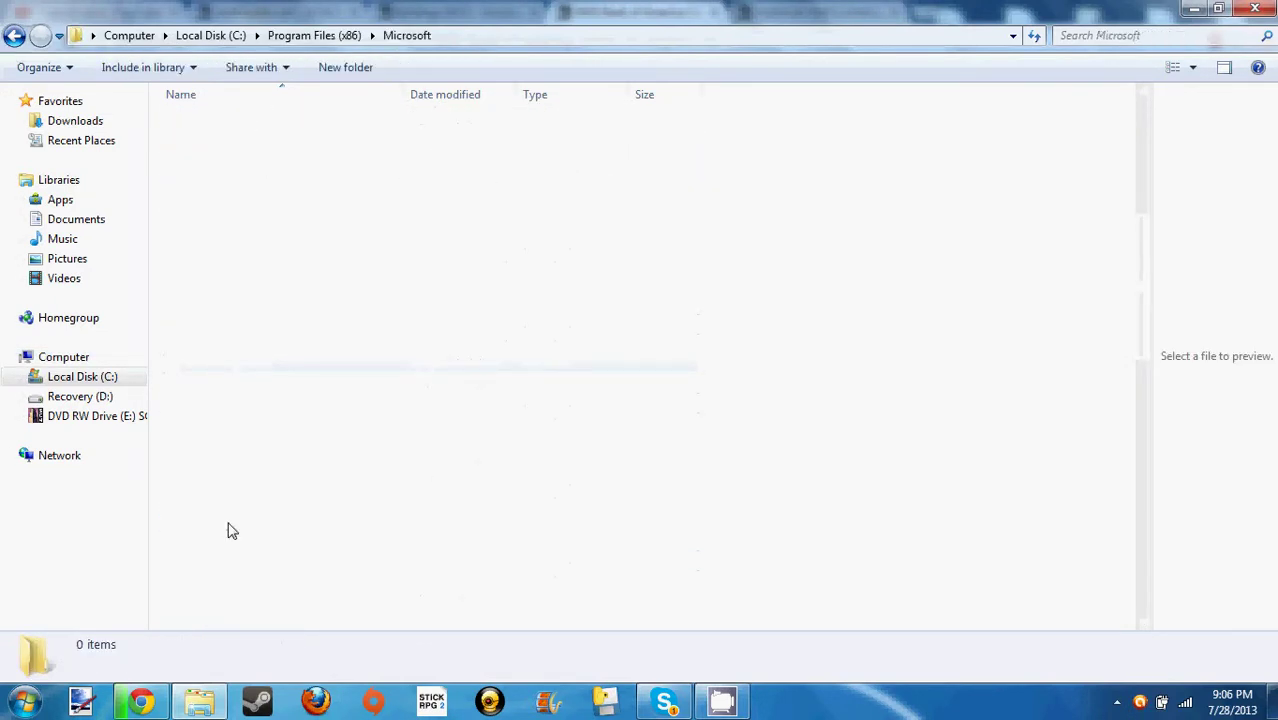
key(BackSpace)
double_click(228, 582)
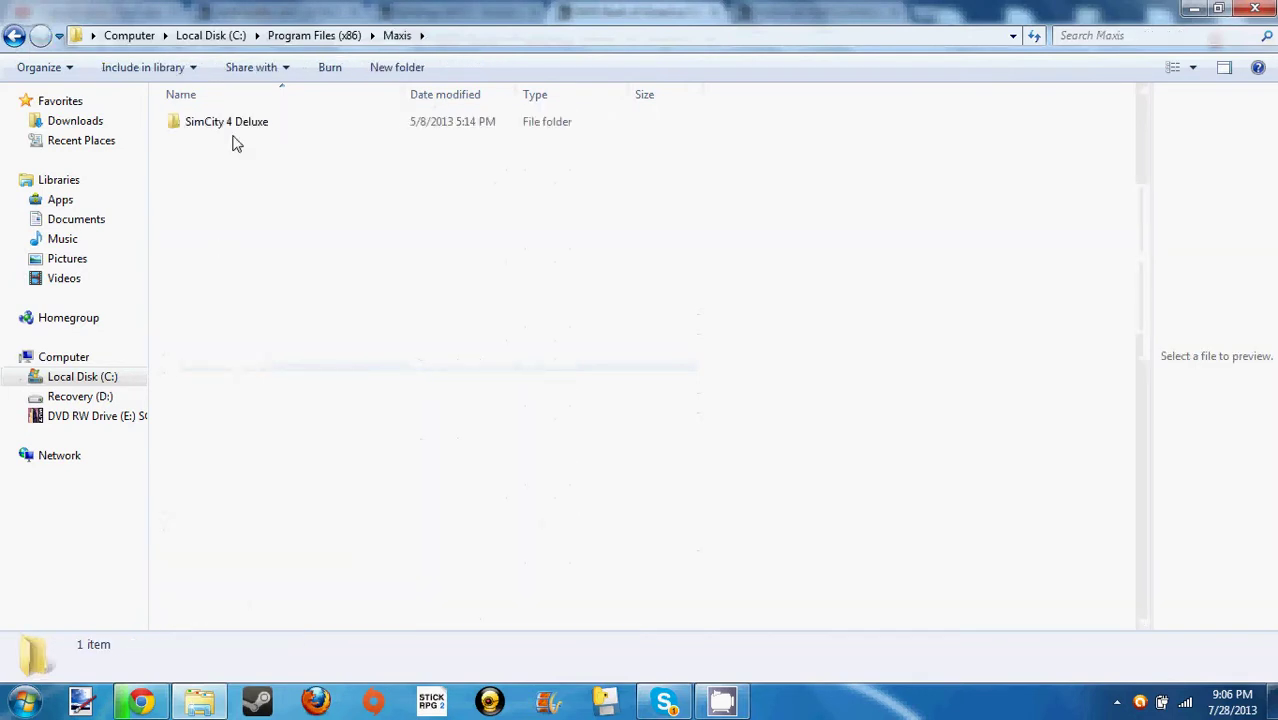
double_click(233, 135)
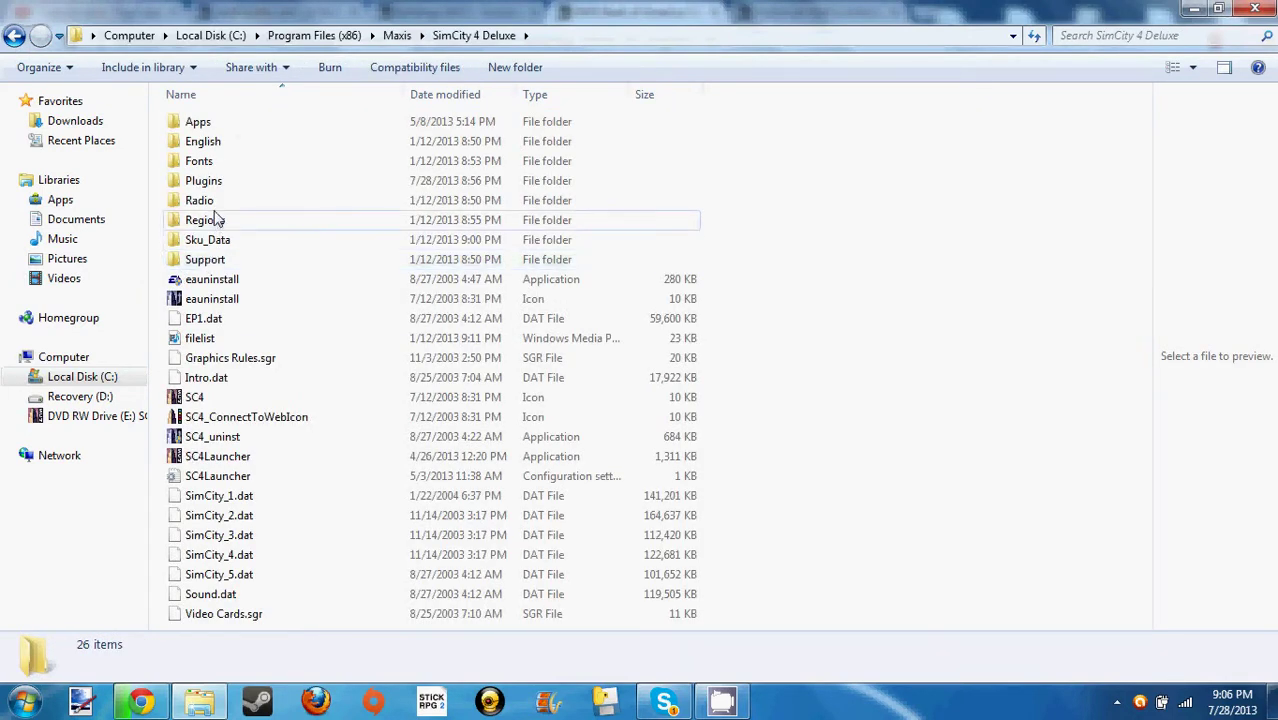
Open the Plugins folder inside SimCity 4 Deluxe.
double_click(236, 222)
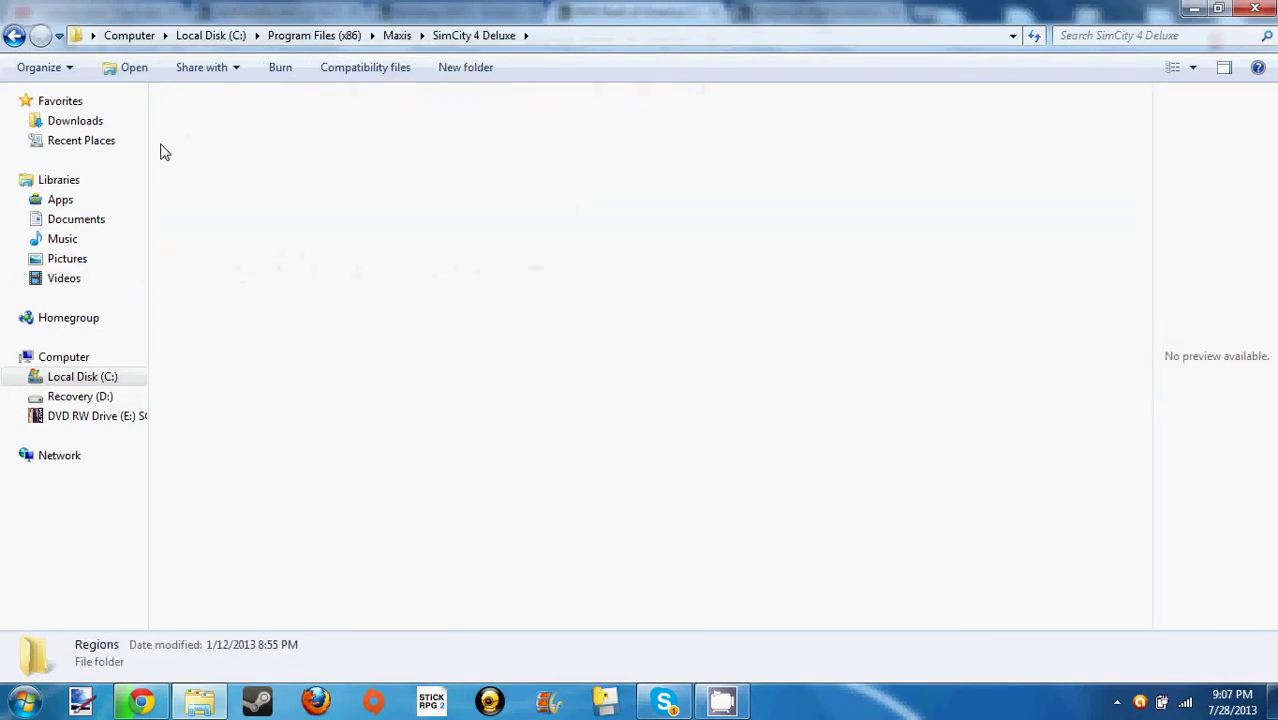
click(14, 37)
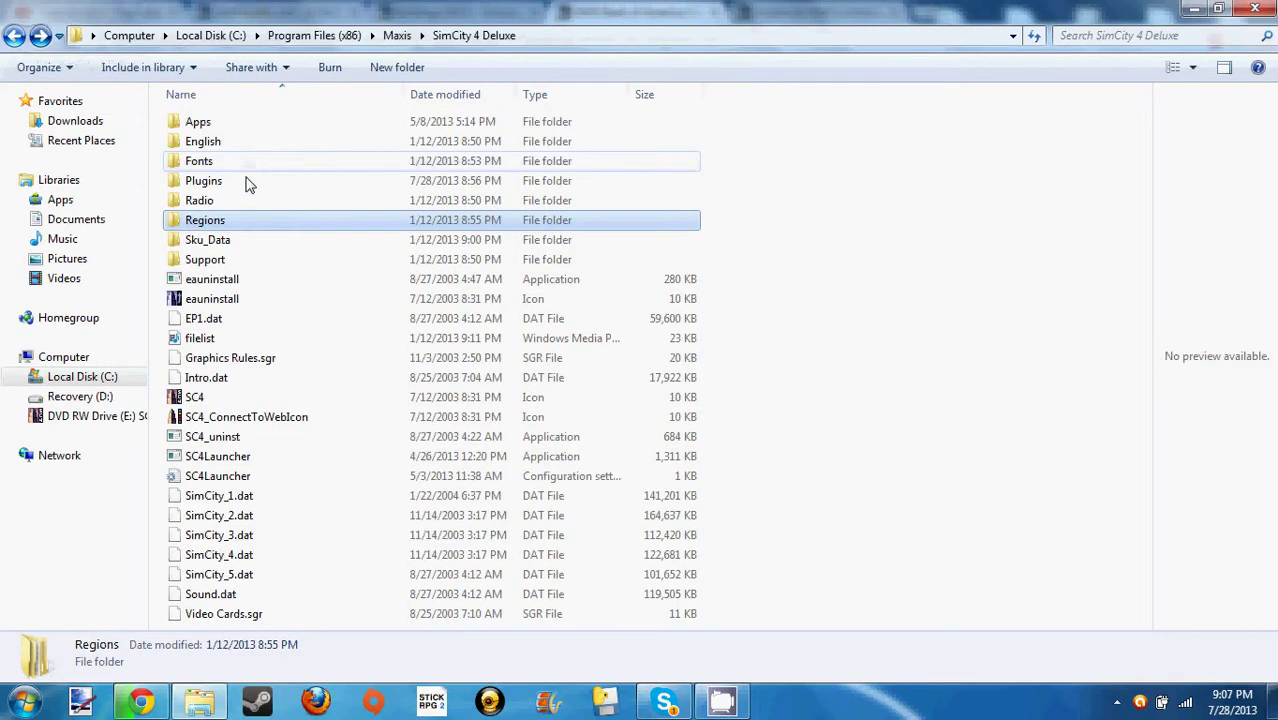
click(233, 163)
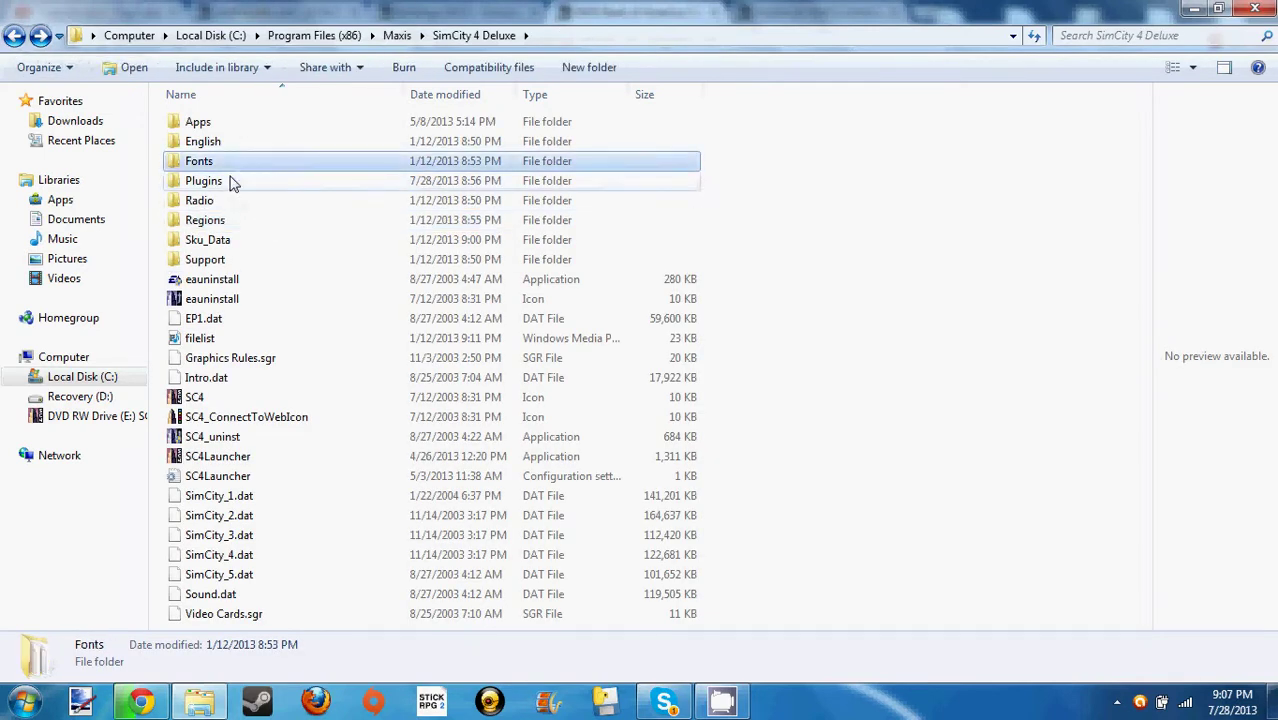
double_click(233, 181)
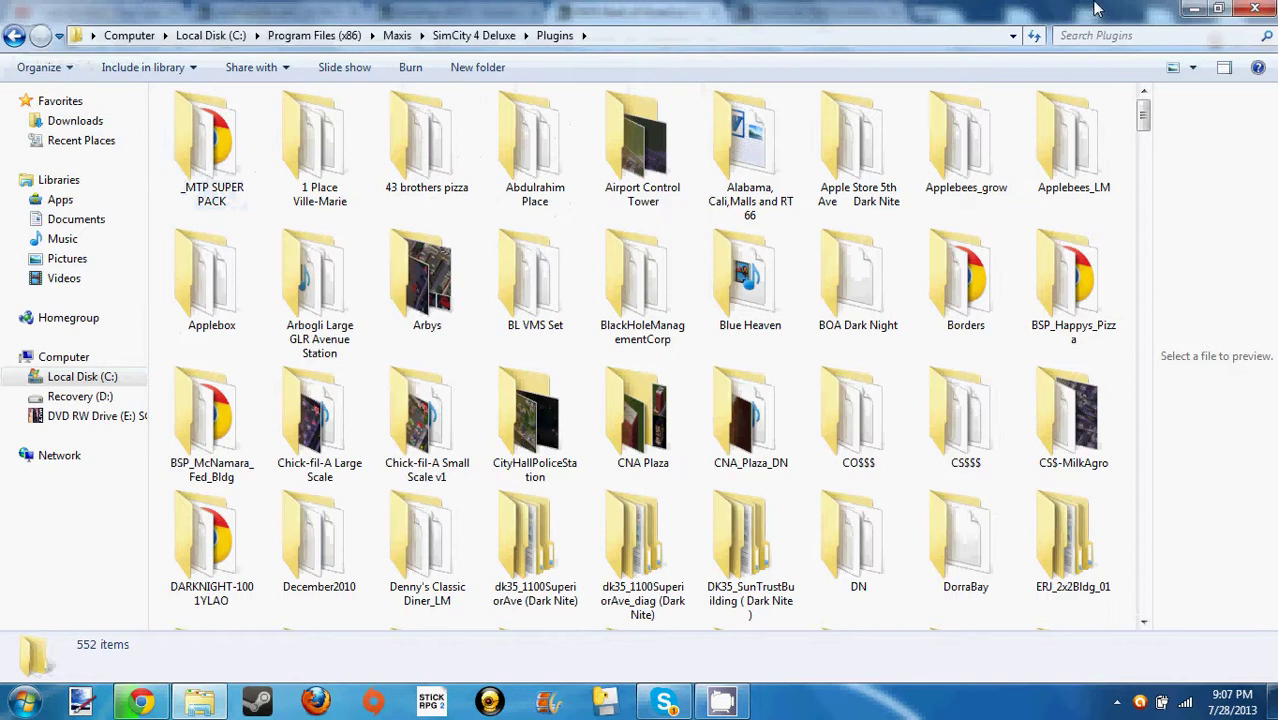
Minimize the Plugins window and open the downloaded PedMall_Conn.ZIP from the browser in WinRAR.
click(1218, 8)
drag(610, 20, 568, 1)
click(1193, 8)
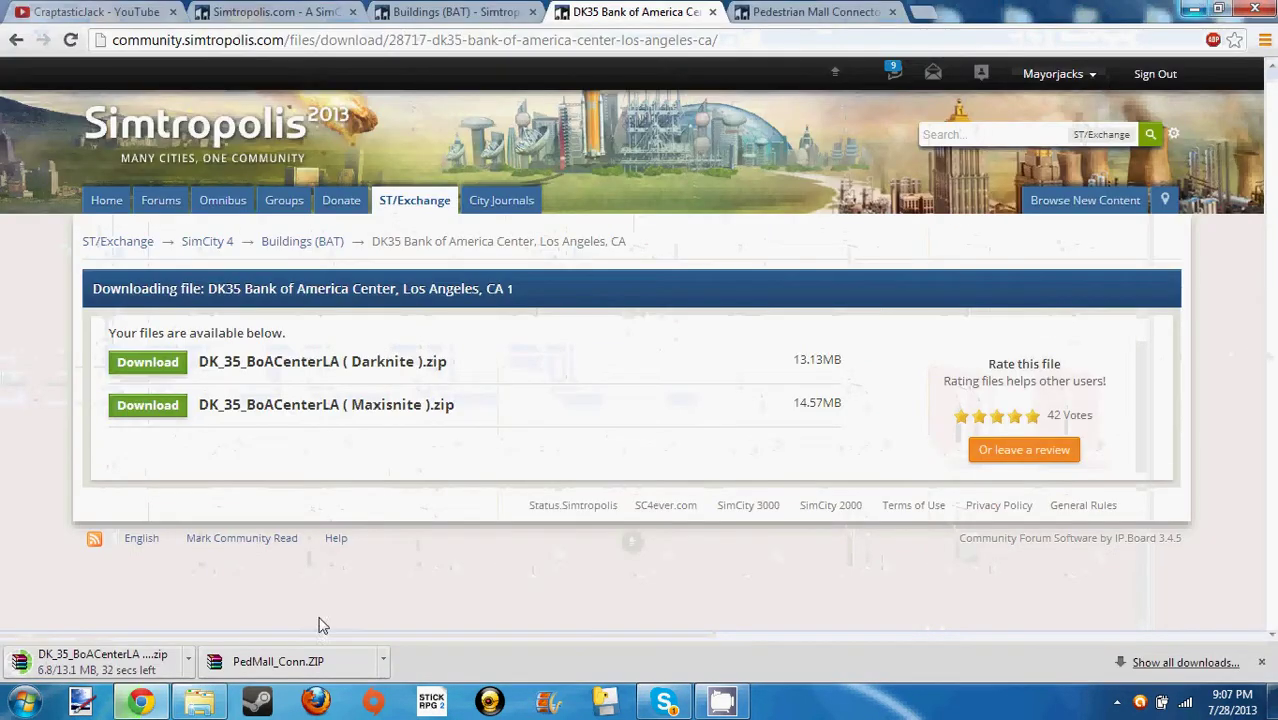
click(318, 661)
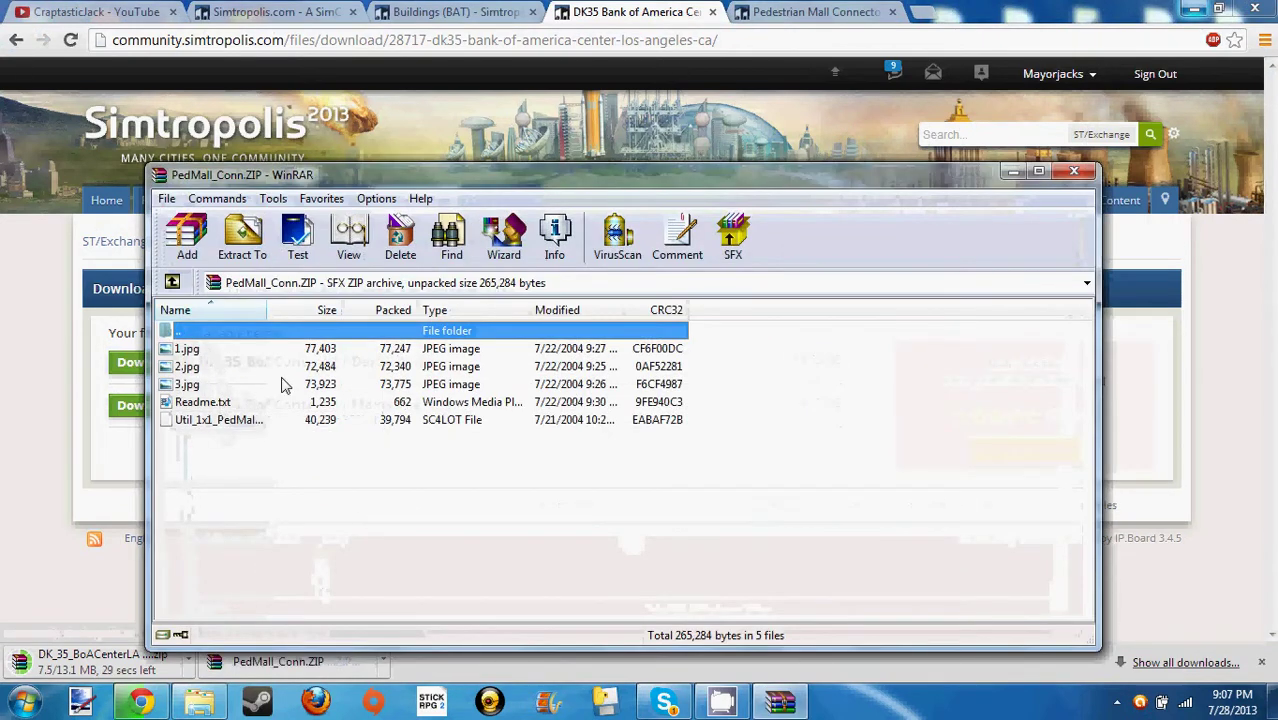
Go through the three JPEG images and Readme.txt in the PedMall_Conn.ZIP archive.
click(183, 350)
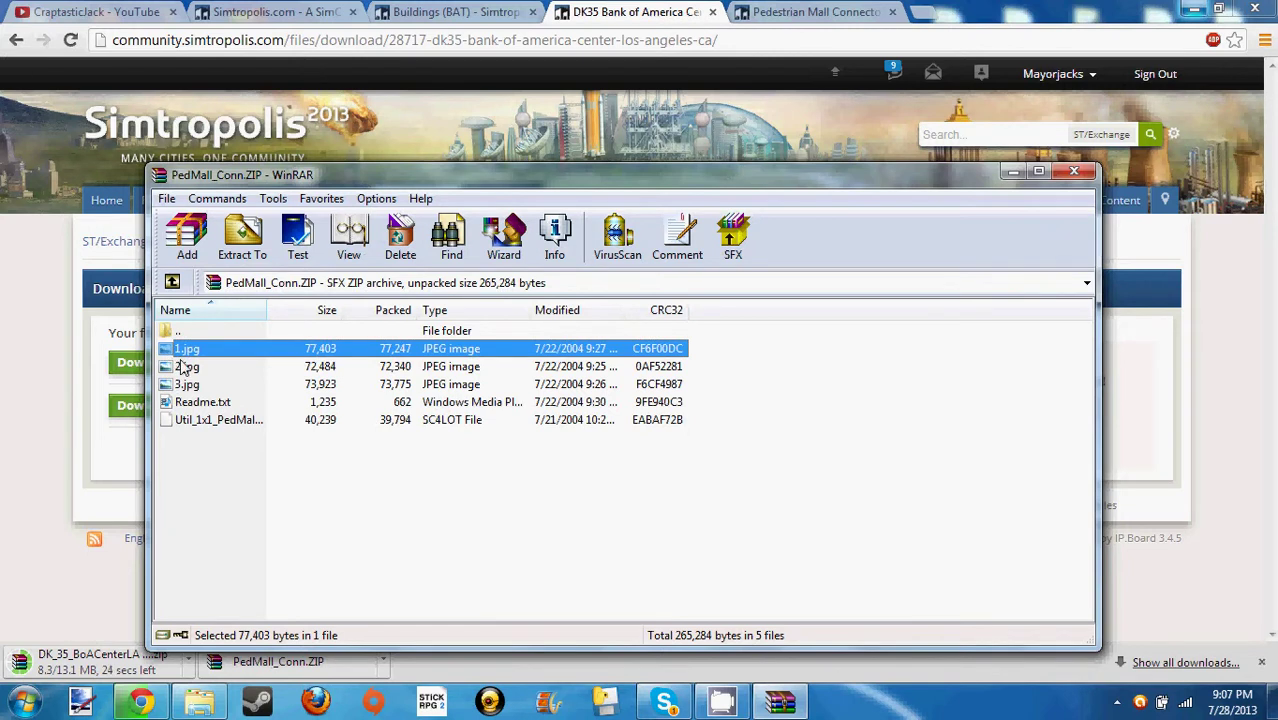
click(183, 367)
click(185, 385)
click(182, 400)
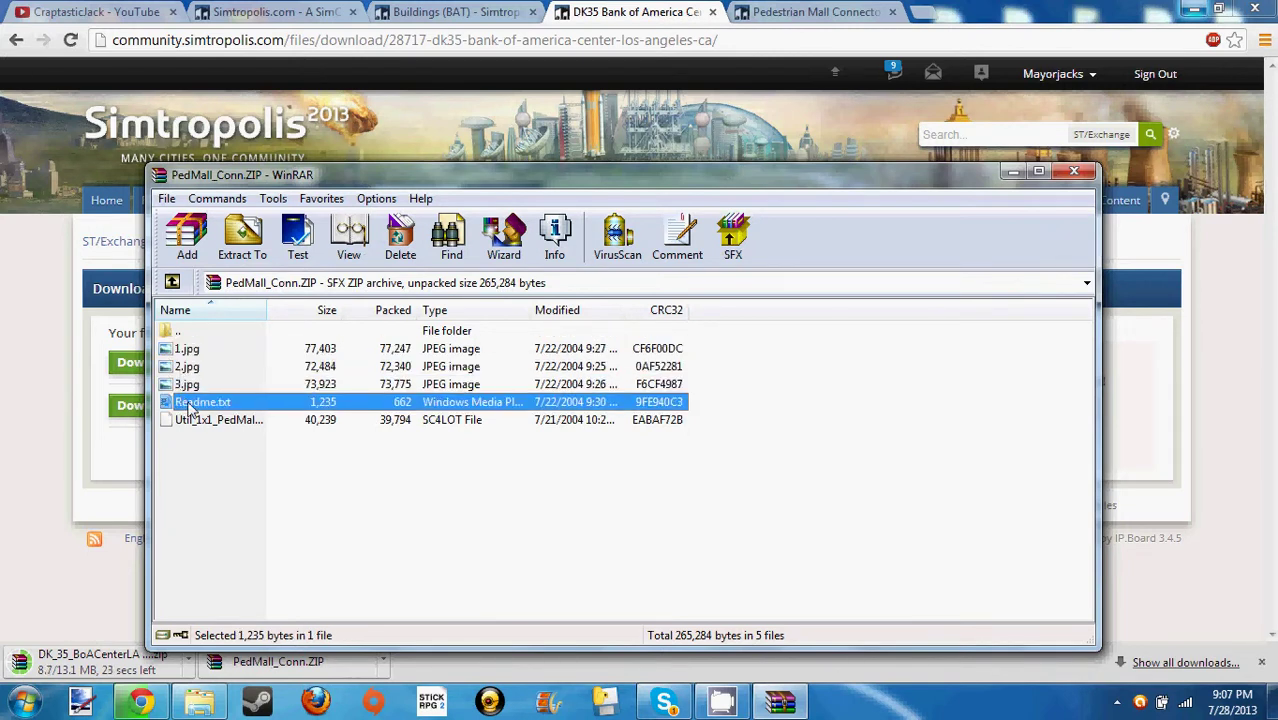
click(210, 461)
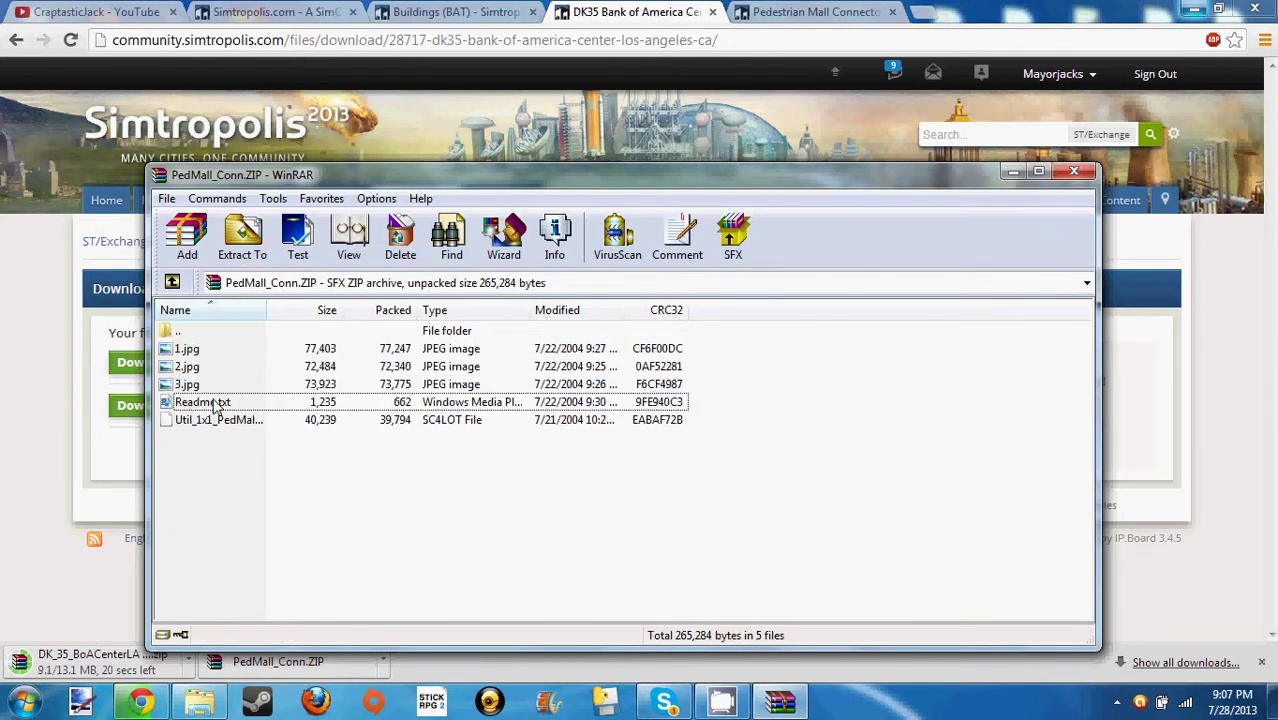
Extract Util_1x1_PedMall_Conn_ae09a8cc.SC4Lot into the Plugins folder with administrator permission, and close the archive.
click(219, 422)
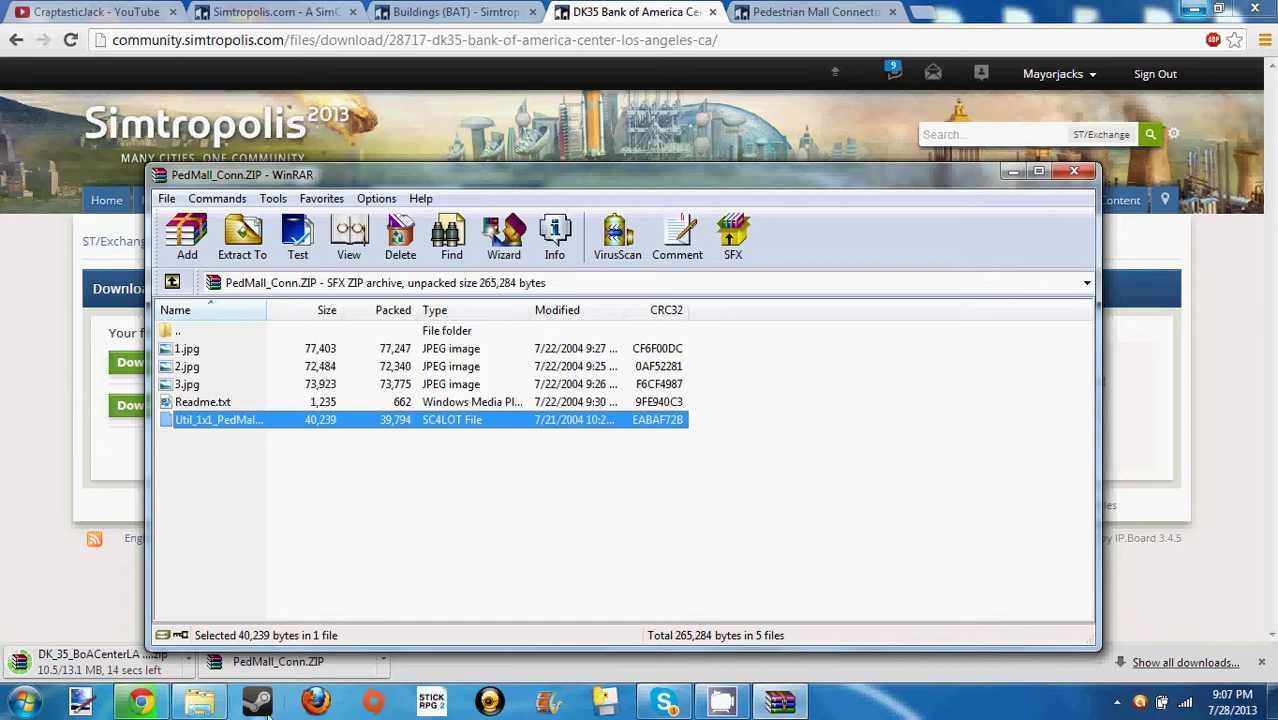
click(205, 701)
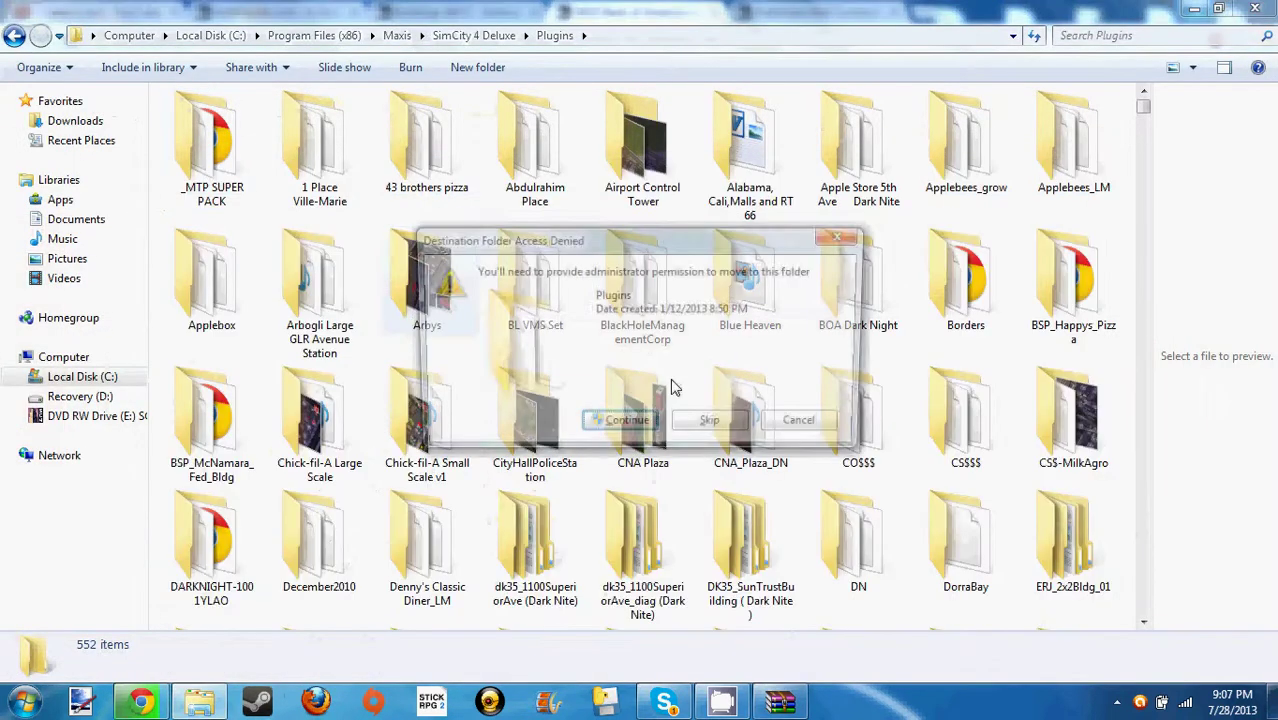
click(628, 425)
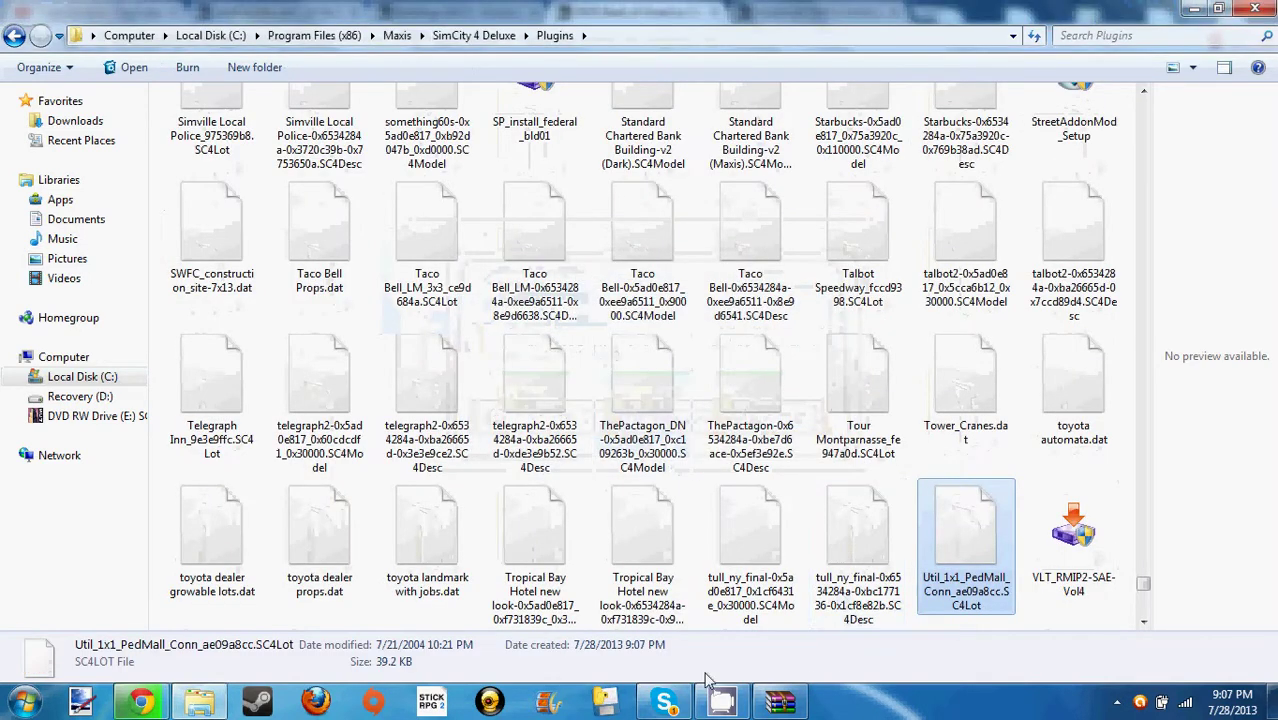
click(1193, 10)
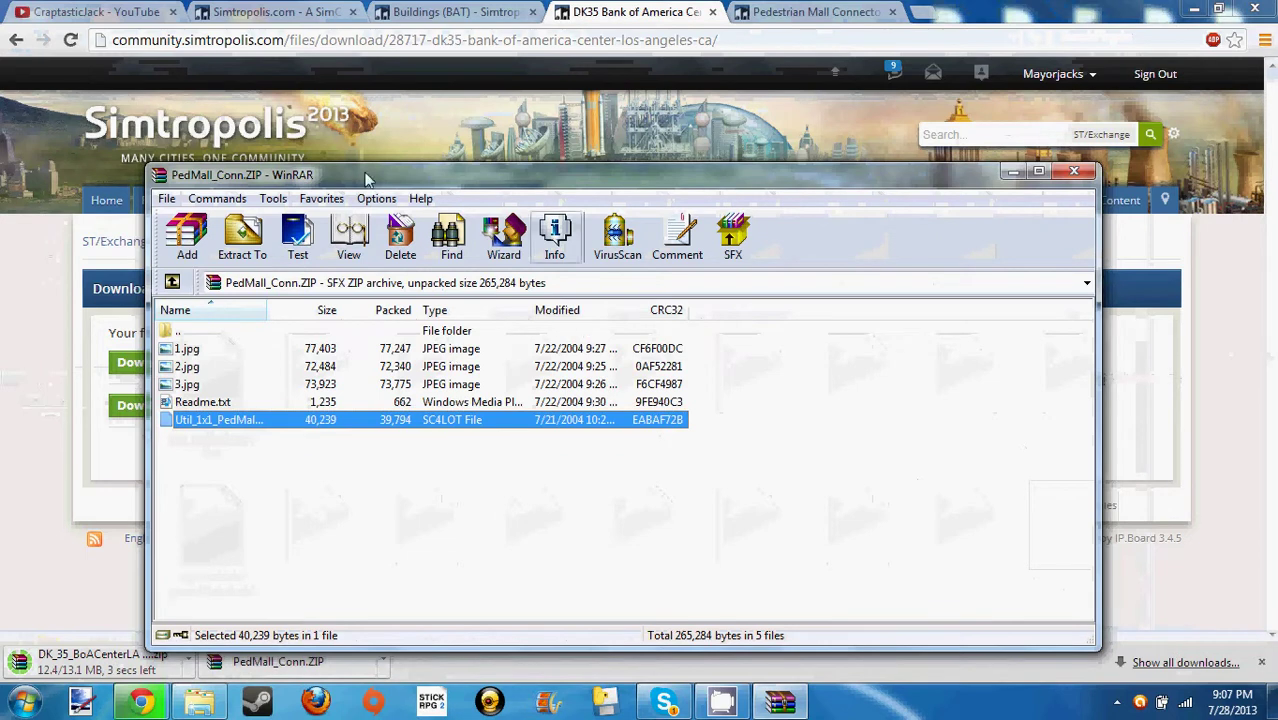
click(1076, 170)
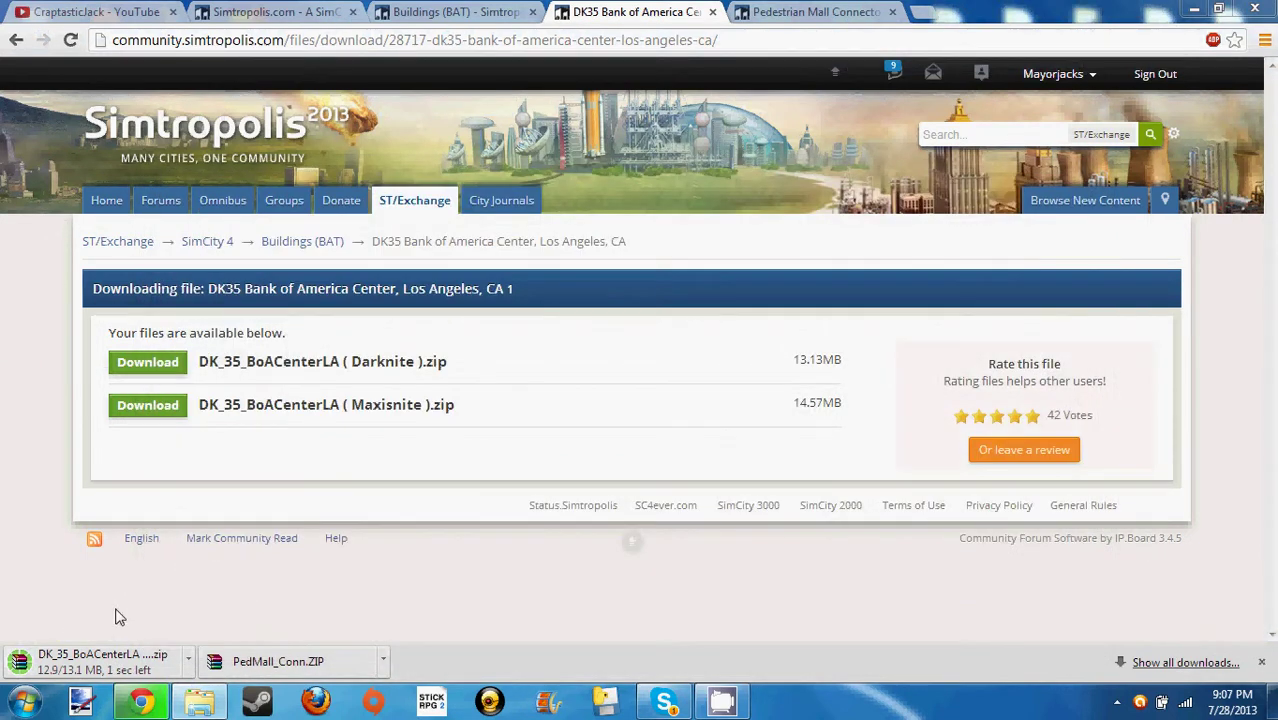
Extract the DK_35_BoACenterLA ( Darknite ) folder from its downloaded zip into Plugins with administrator permission, and close the archive.
click(107, 664)
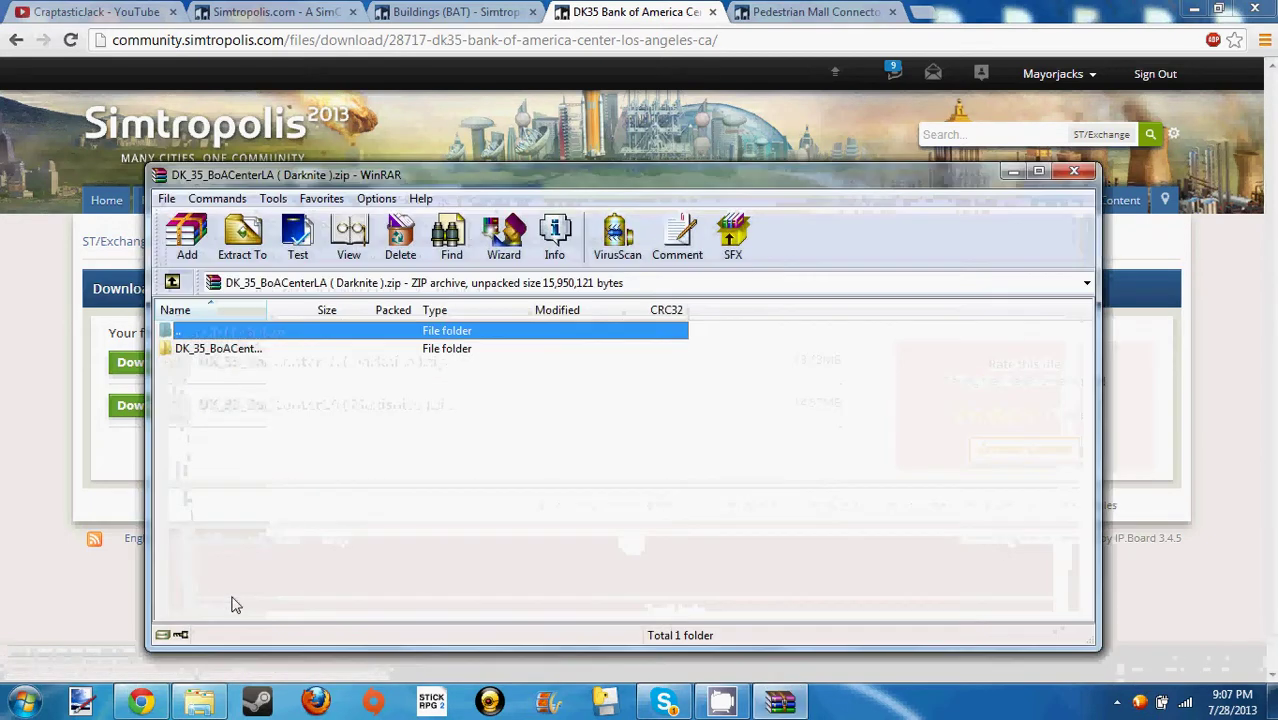
click(210, 352)
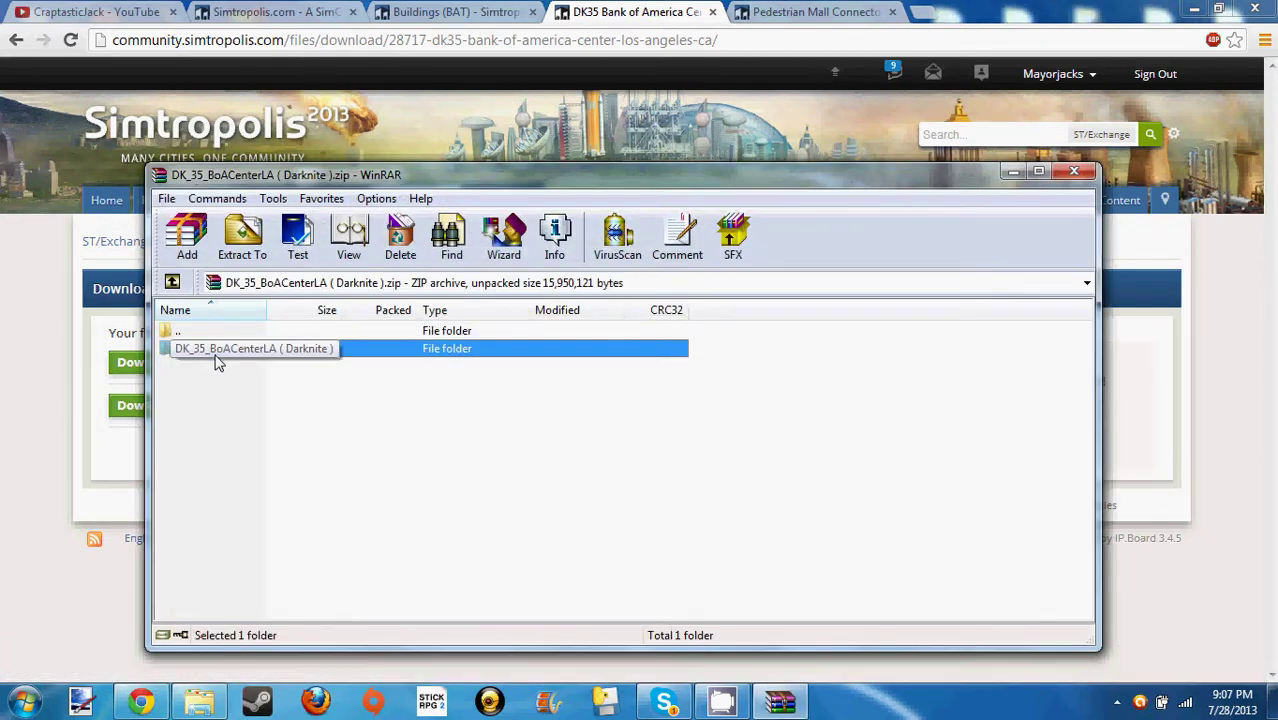
drag(177, 654, 349, 442)
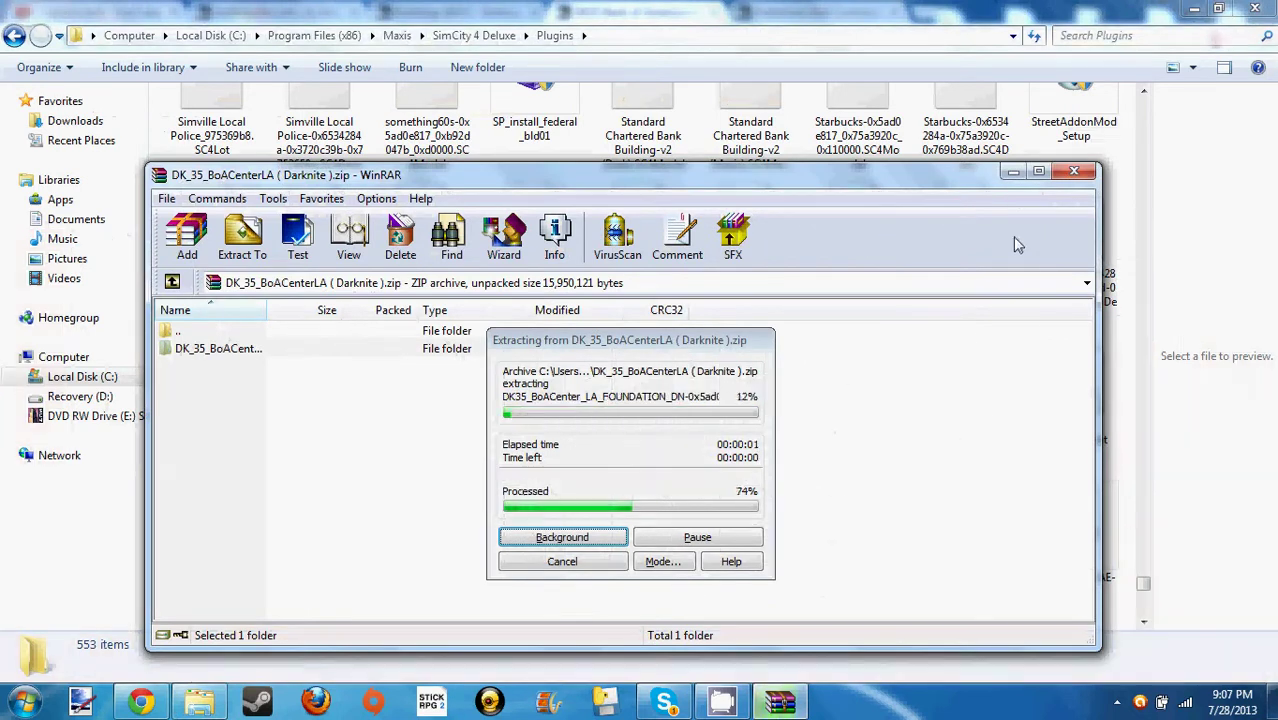
click(1013, 174)
click(619, 423)
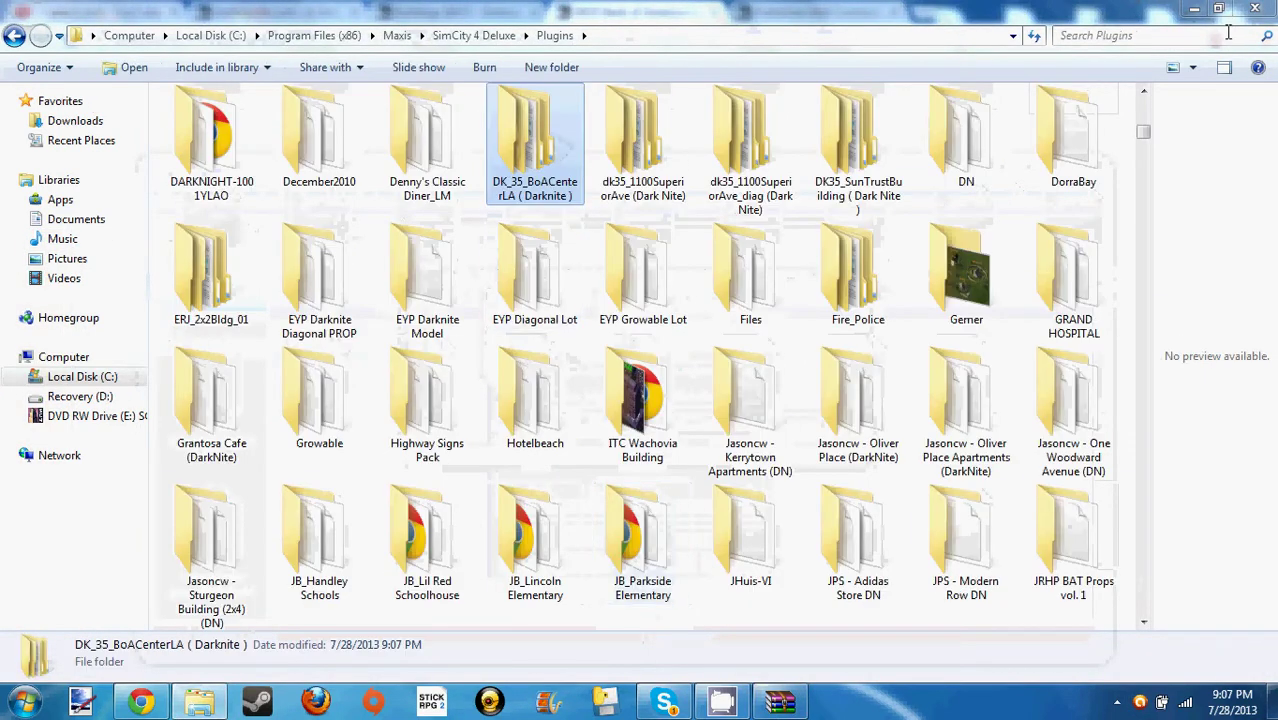
click(1193, 10)
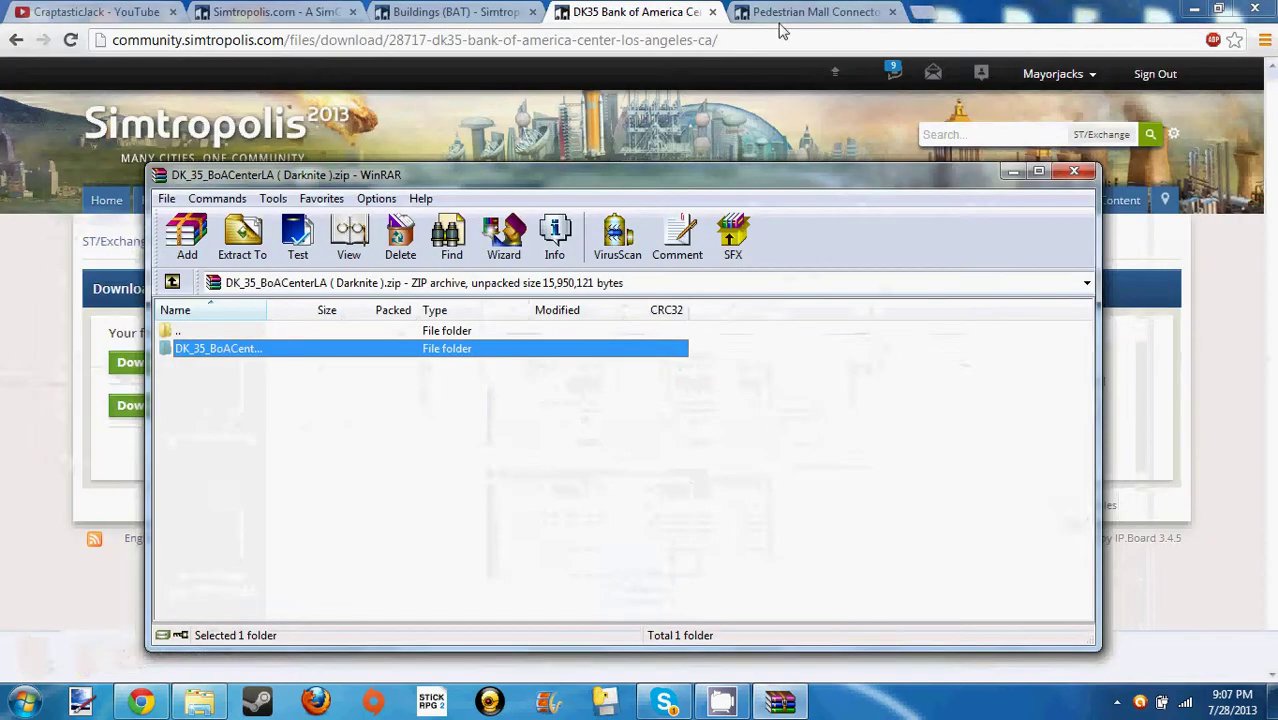
click(1075, 165)
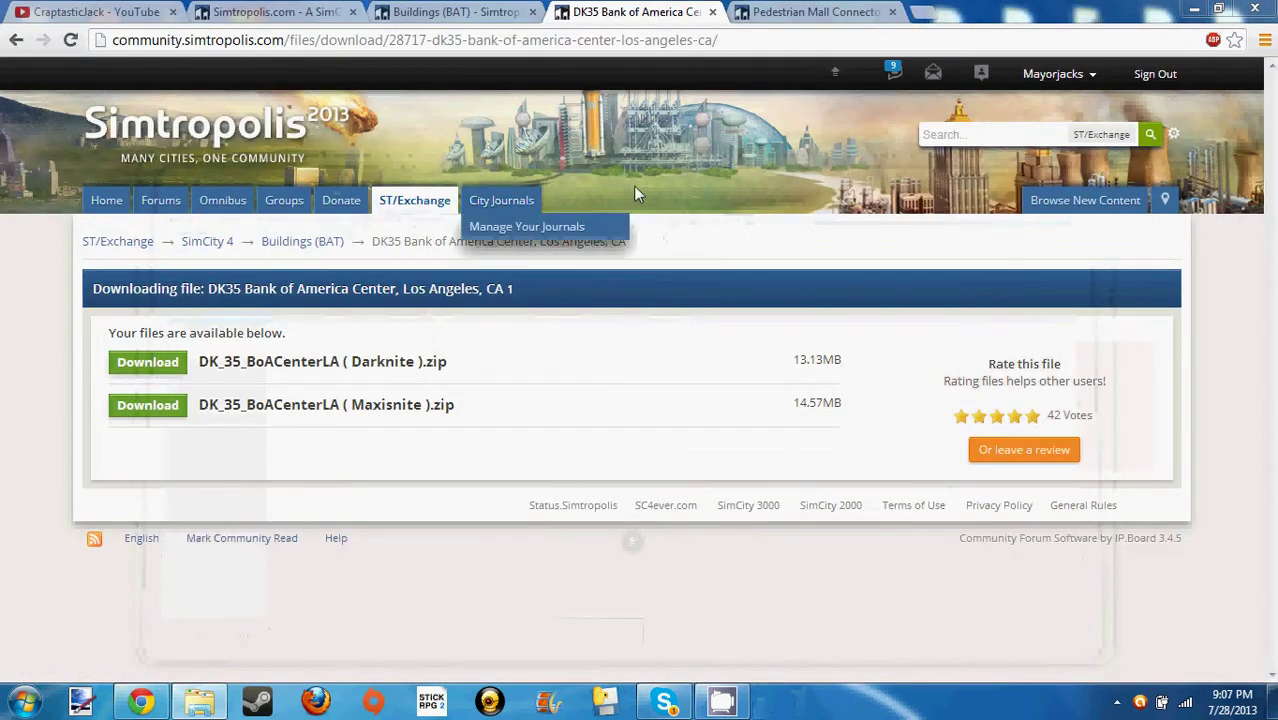
Load google.com in the Pedestrian Mall Connector browser tab.
click(788, 11)
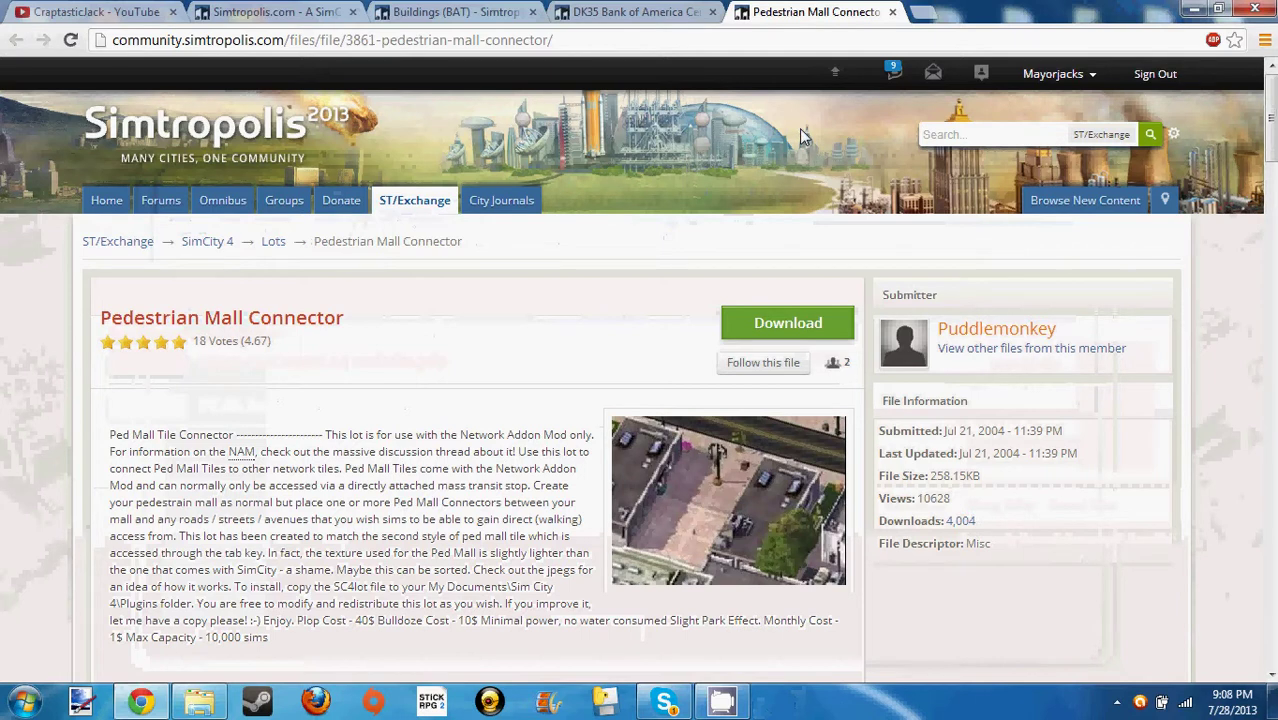
click(743, 44)
text(goog)
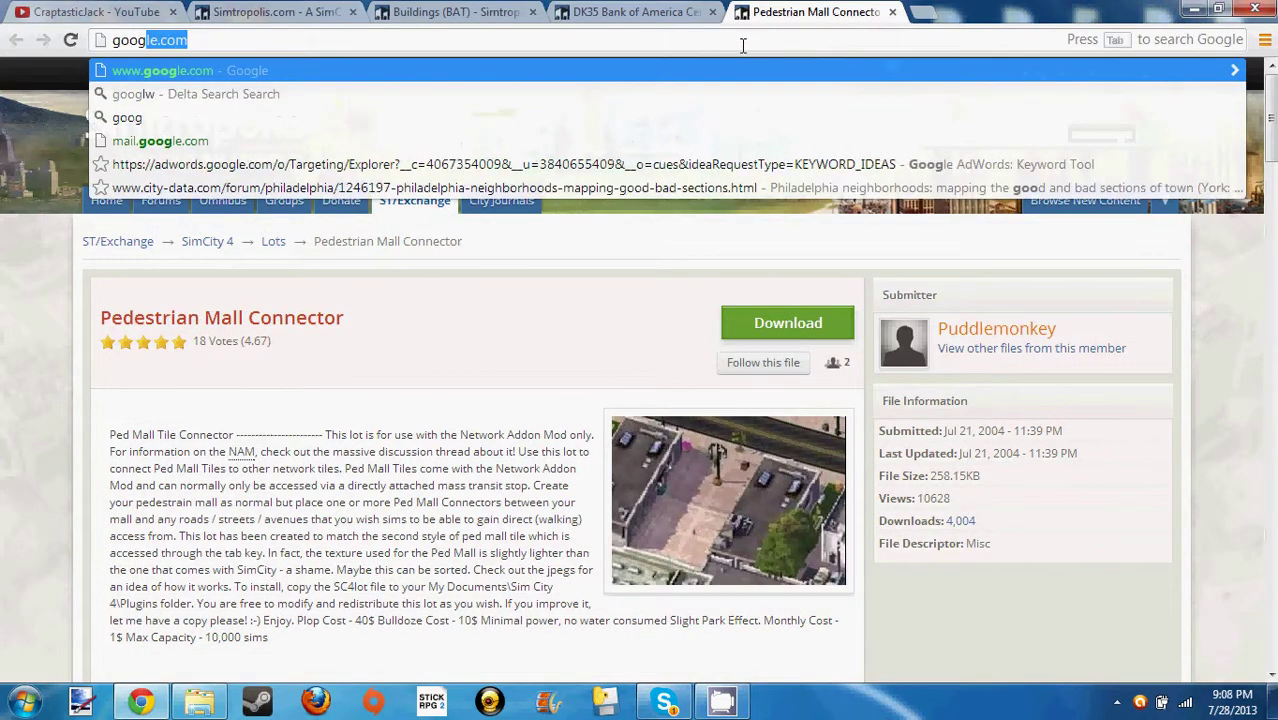
key(Return)
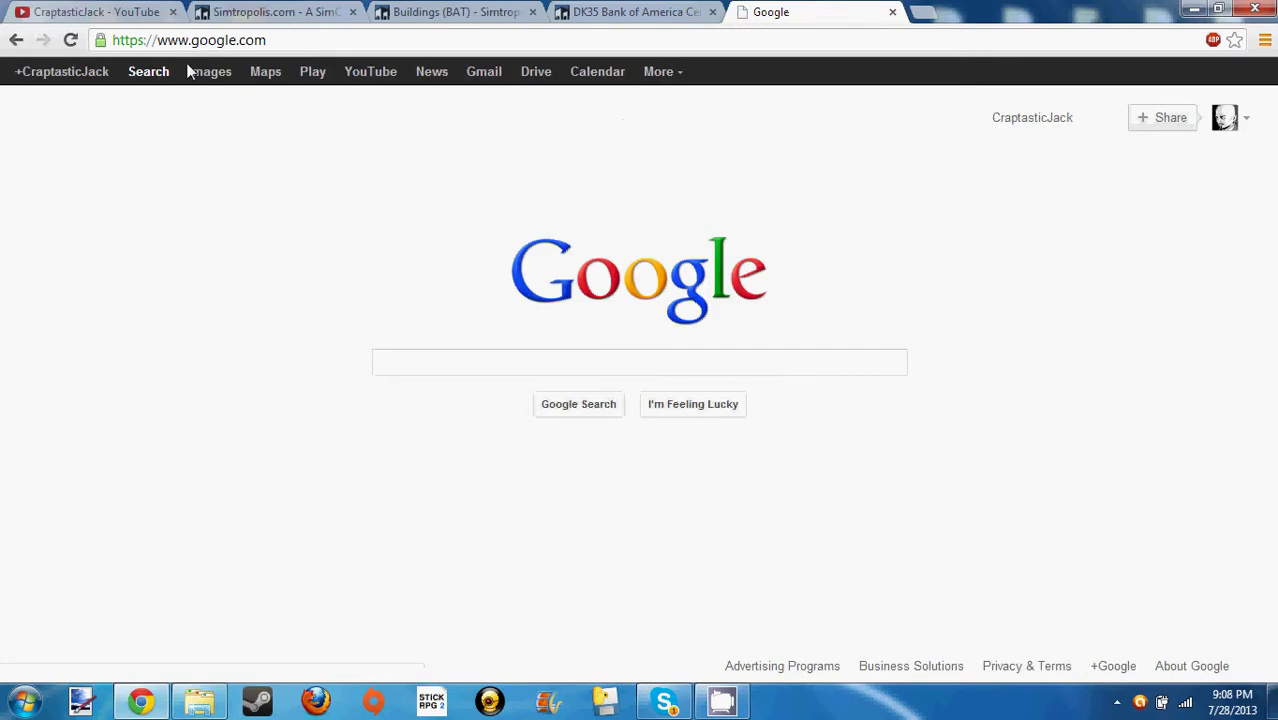
Search Google Images for "Simcity 4 brown box" and open the first result, the simcitycentral.net screenshot.
click(192, 72)
click(220, 115)
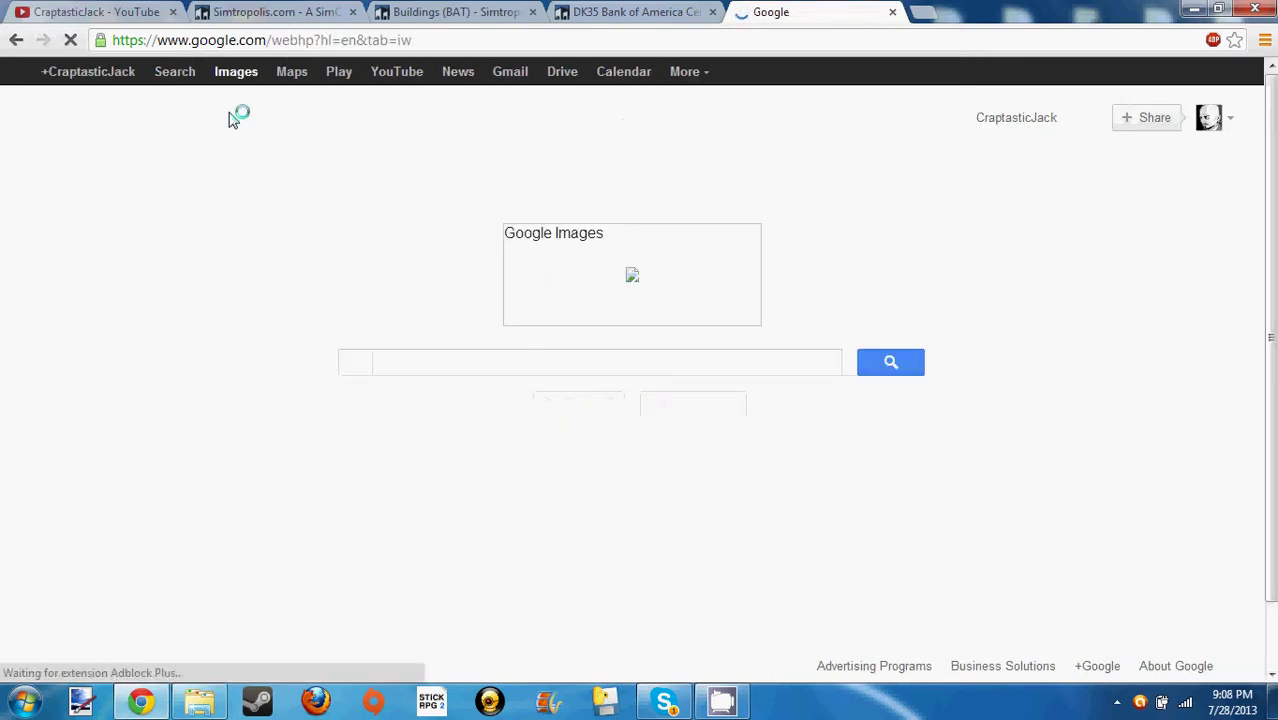
text(Simc)
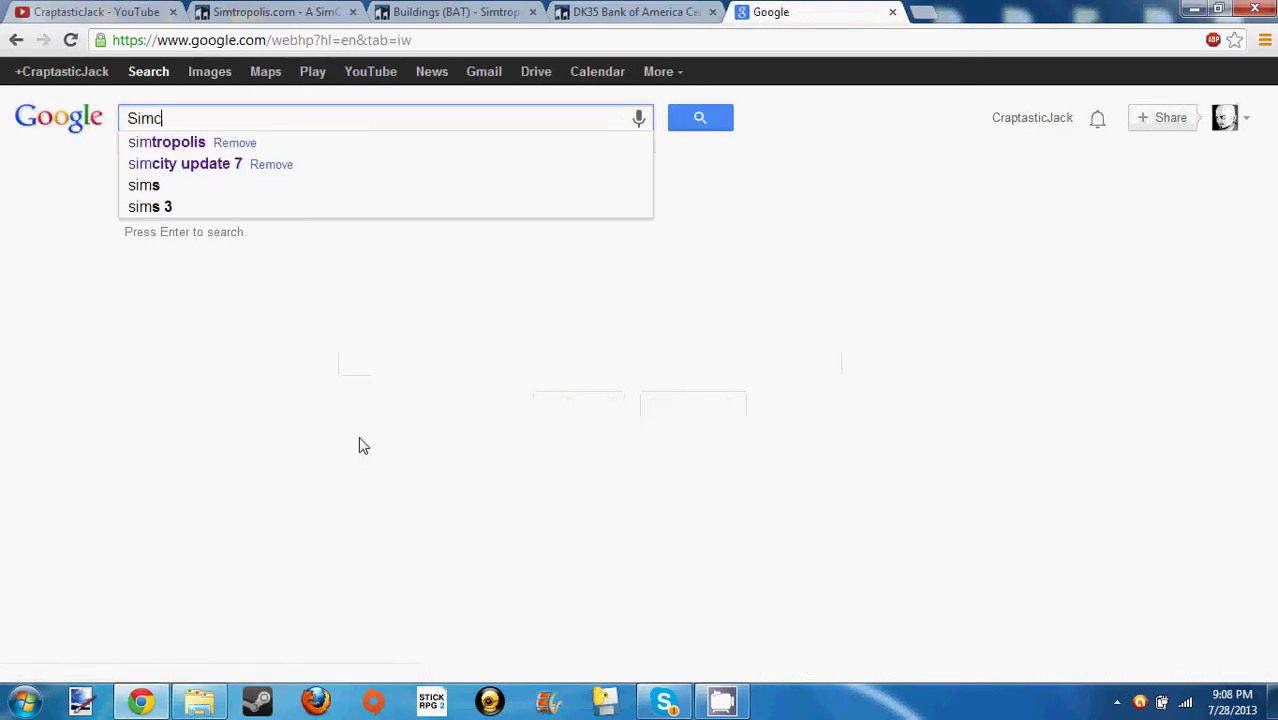
text(ity 4 brown box)
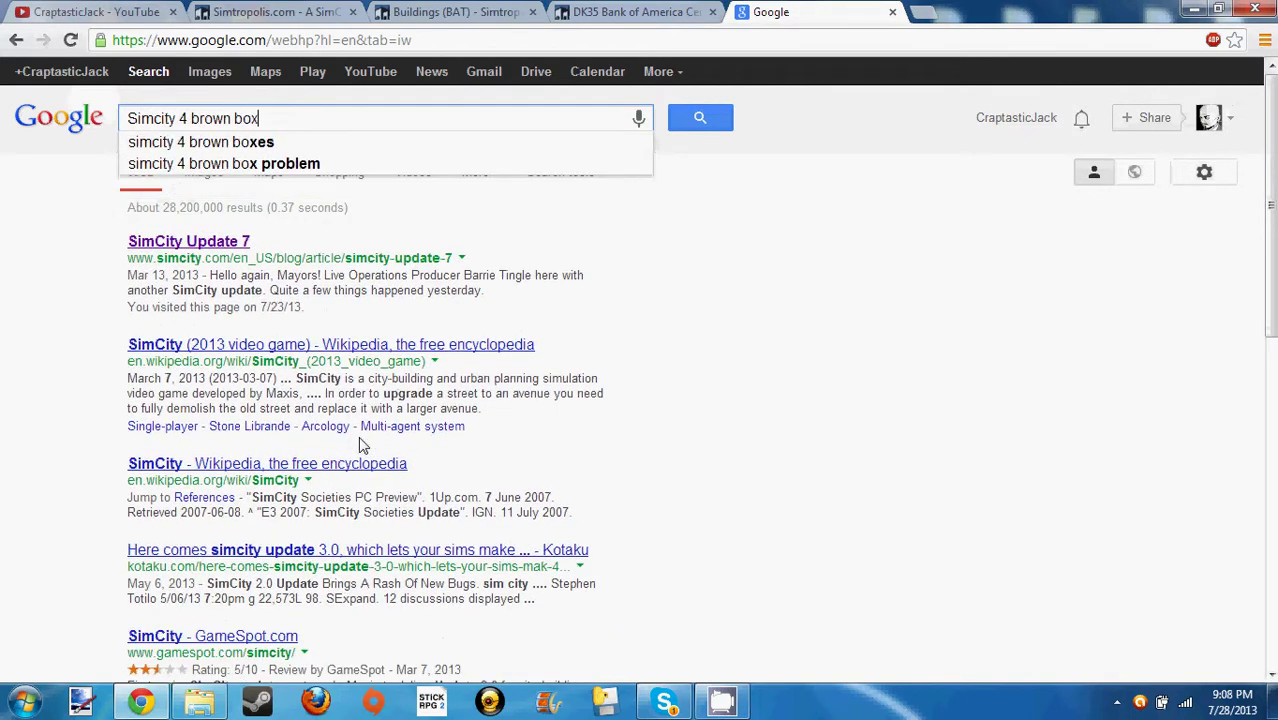
key(Return)
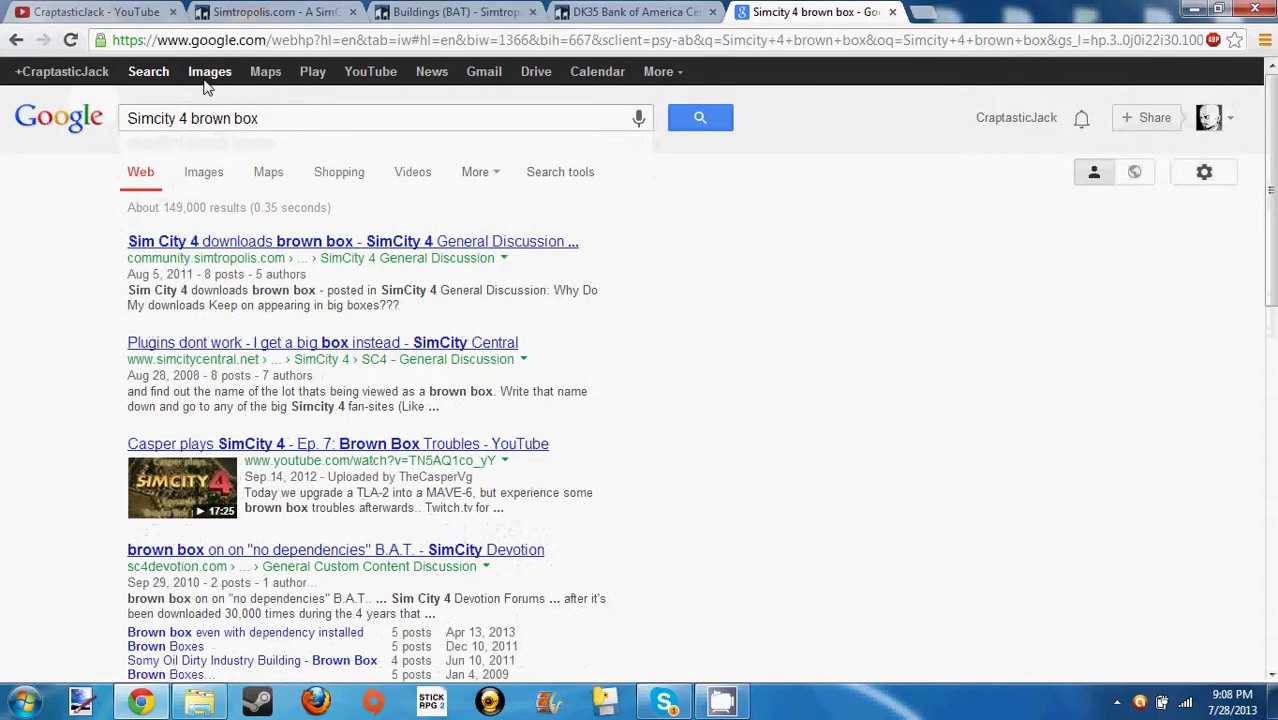
click(208, 72)
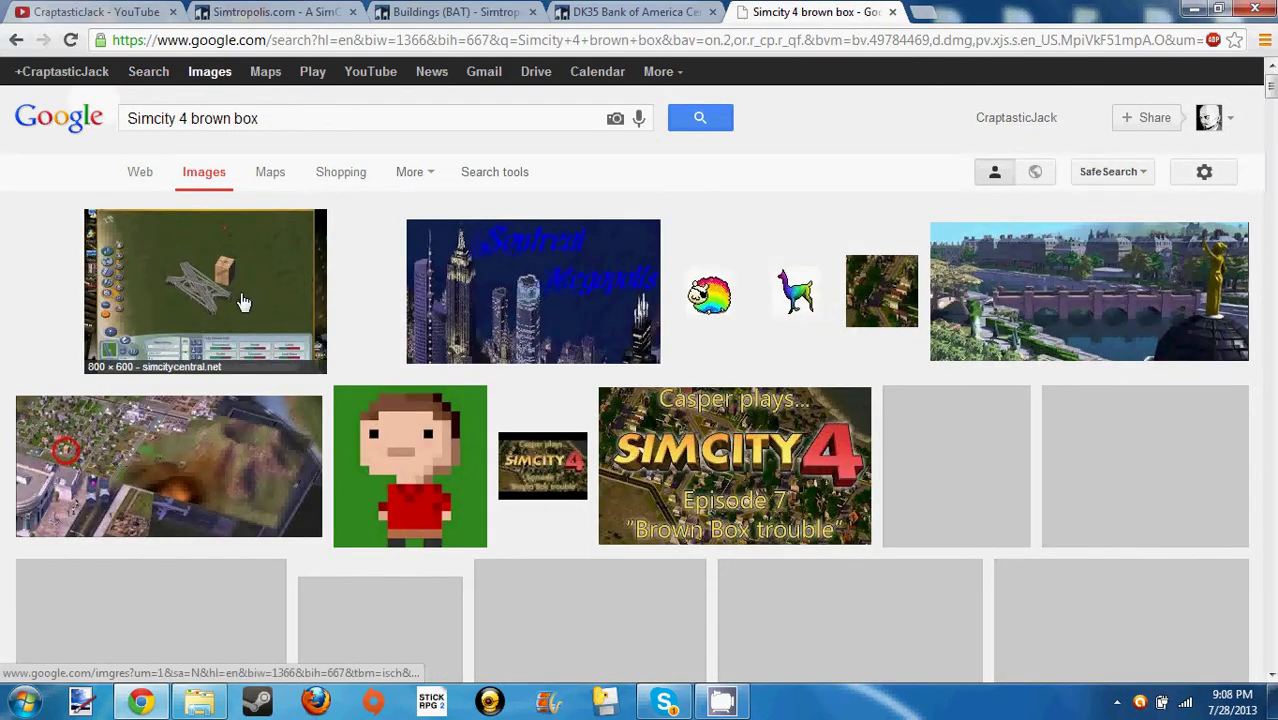
click(244, 300)
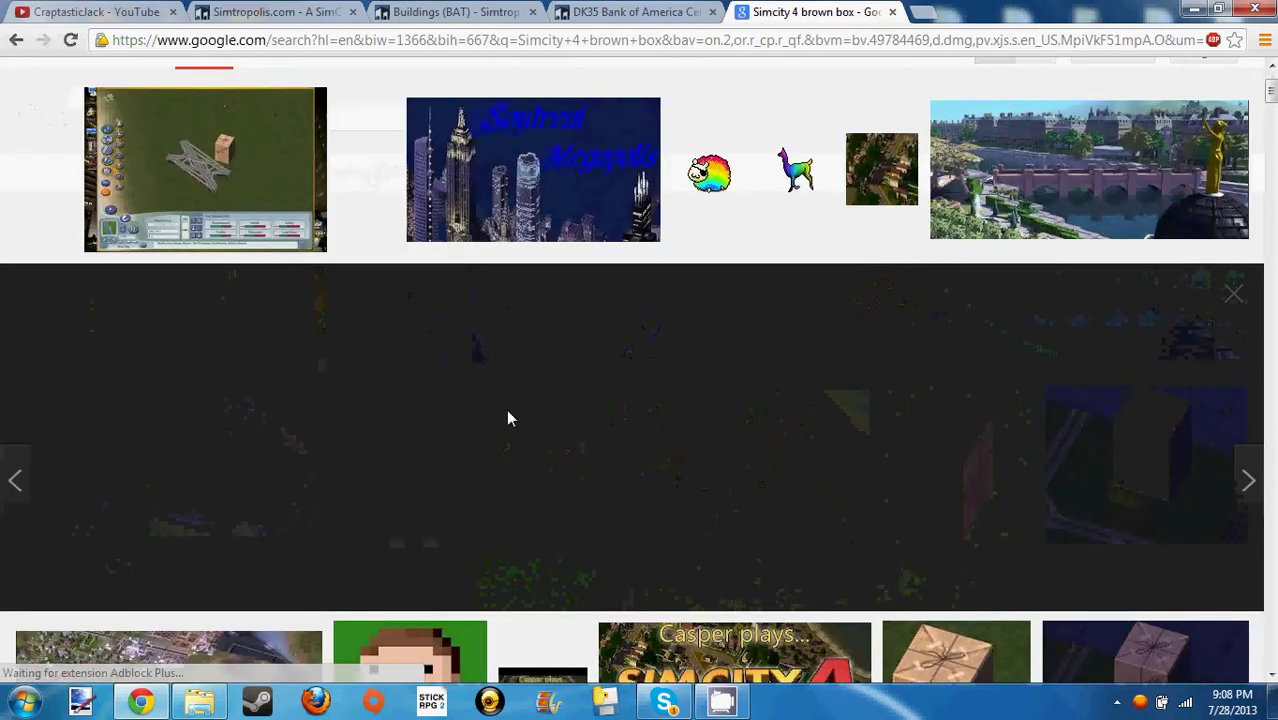